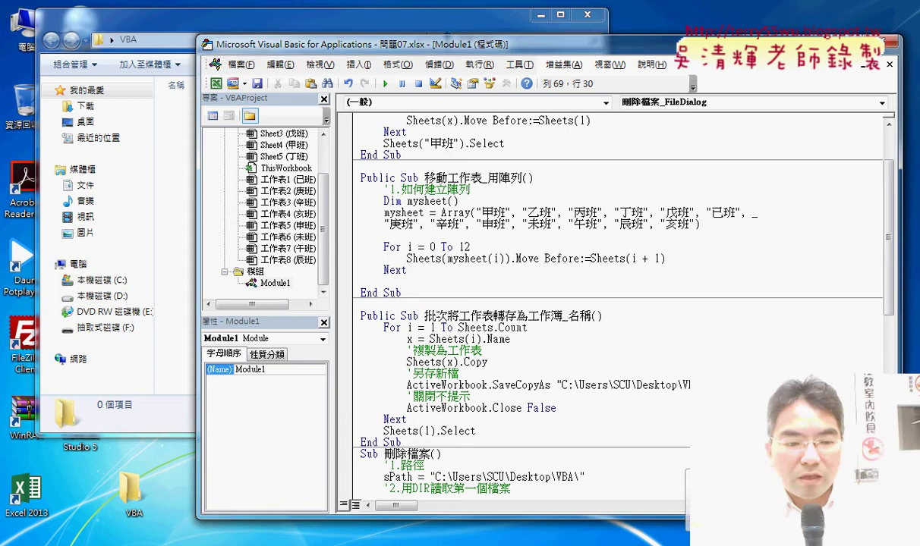
Bring the VBA editor forward and place the caret inside the 移動工作表_從清單 macro's For line
click(161, 496)
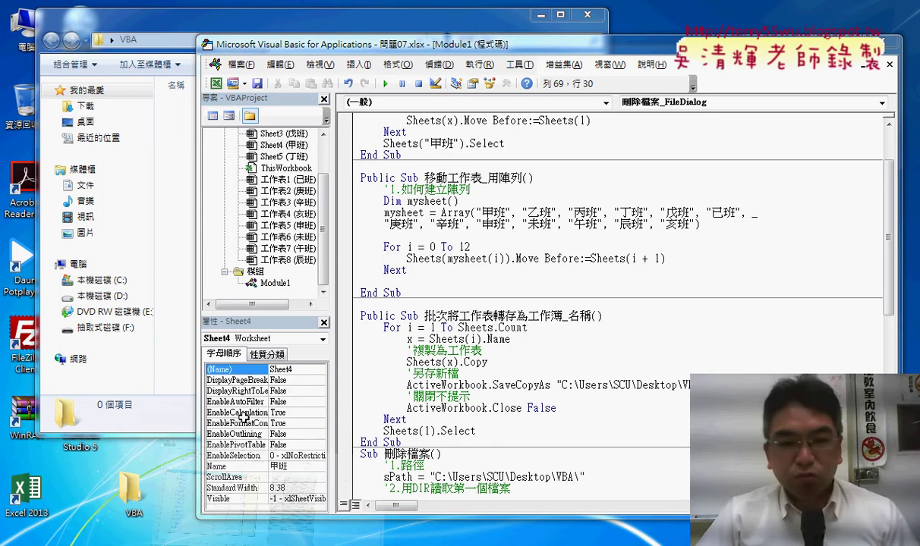
mouse_move(228, 533)
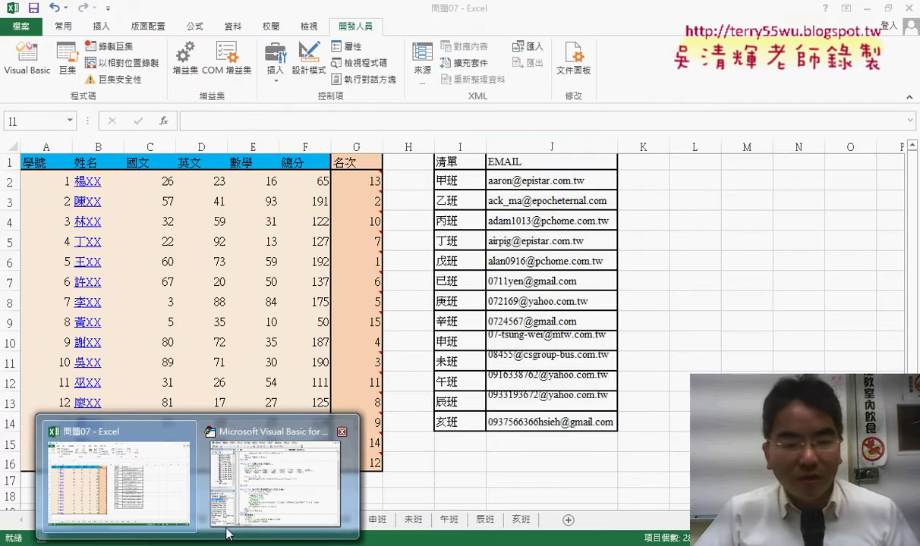
click(236, 478)
scroll(531, 196, up, 4)
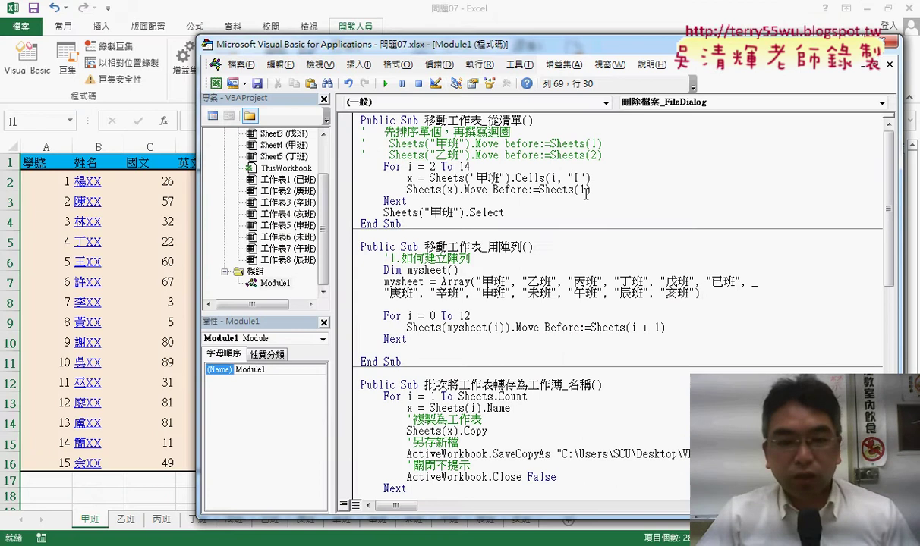
drag(531, 44, 548, 11)
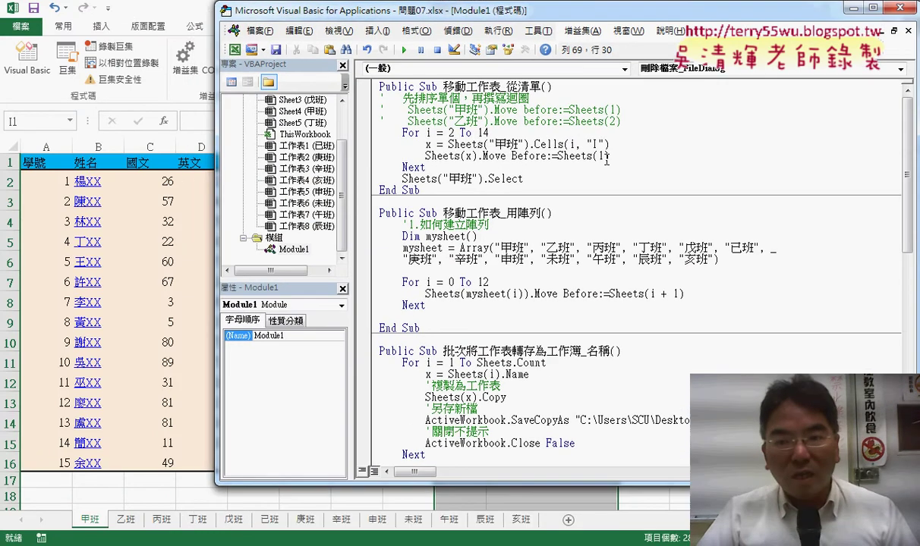
drag(507, 87, 541, 88)
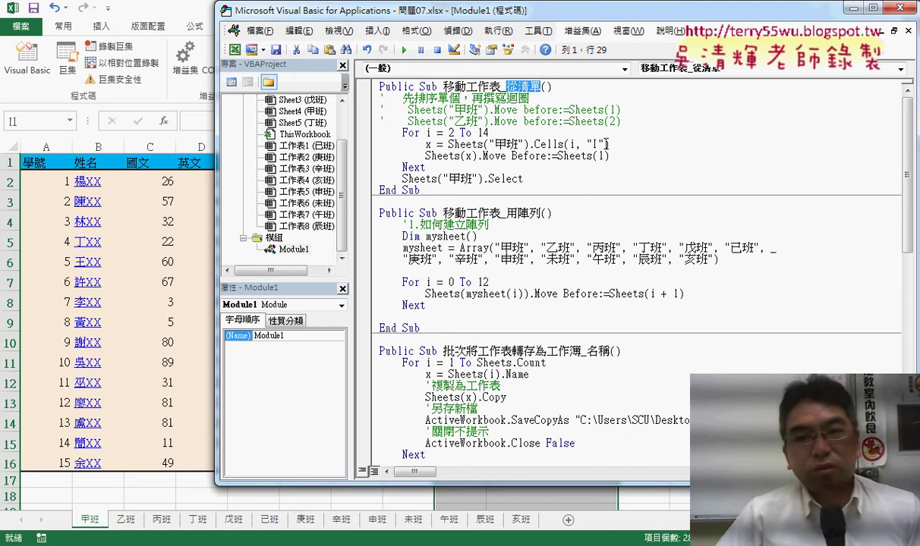
click(542, 133)
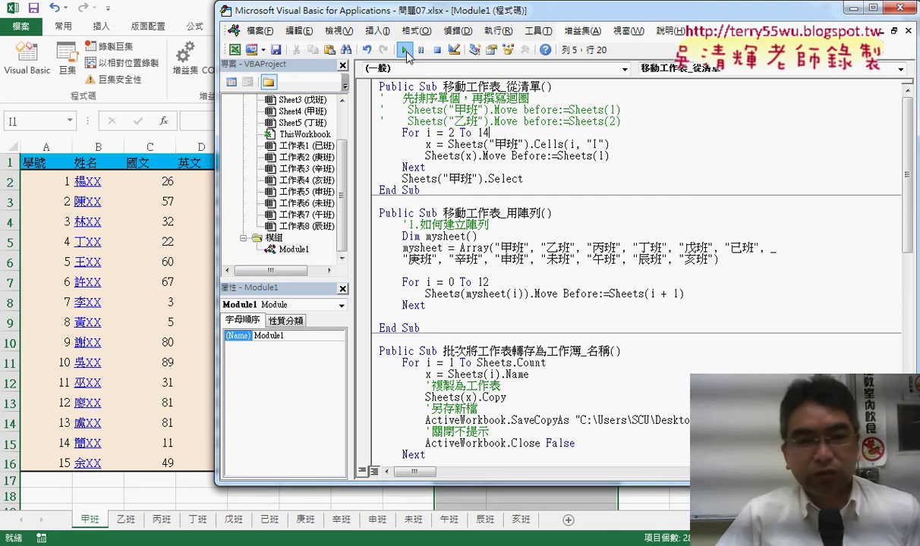
Run 移動工作表_從清單 to reverse the sheets to 亥班…甲班, then change Sheets(1) to Sheets(i - 1)
click(404, 50)
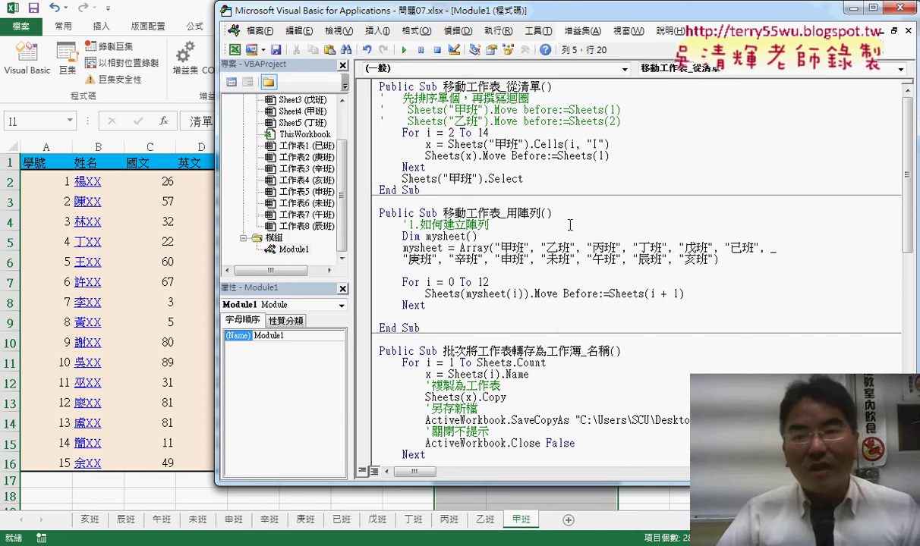
double_click(600, 156)
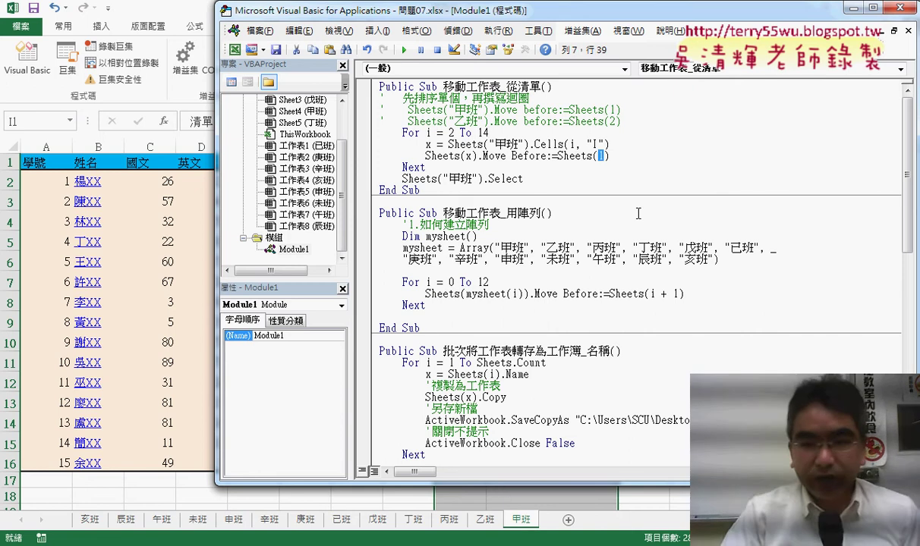
text(i-1)
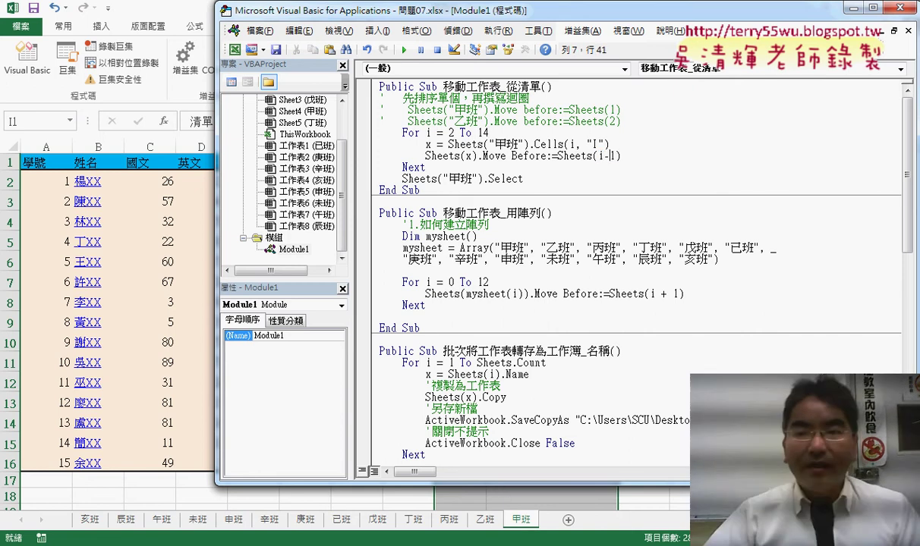
click(527, 277)
drag(628, 155, 599, 156)
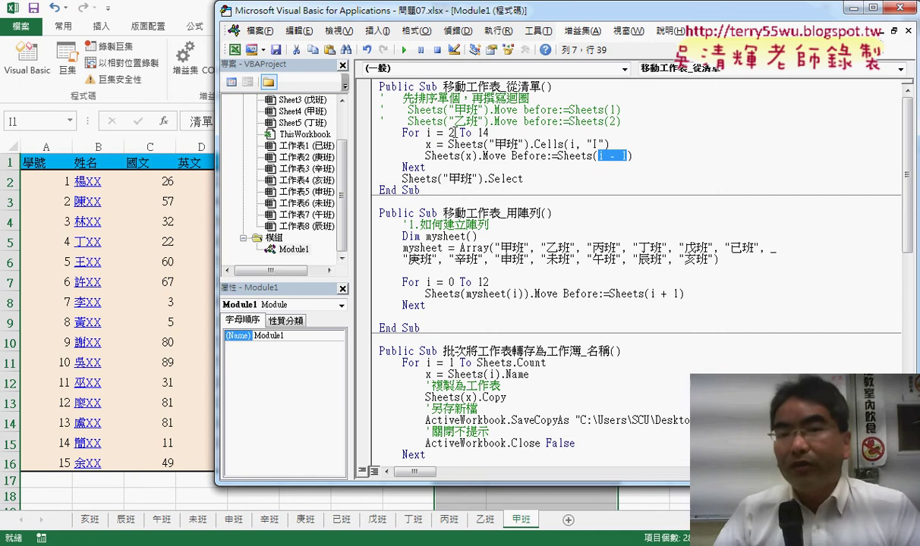
drag(425, 156, 476, 157)
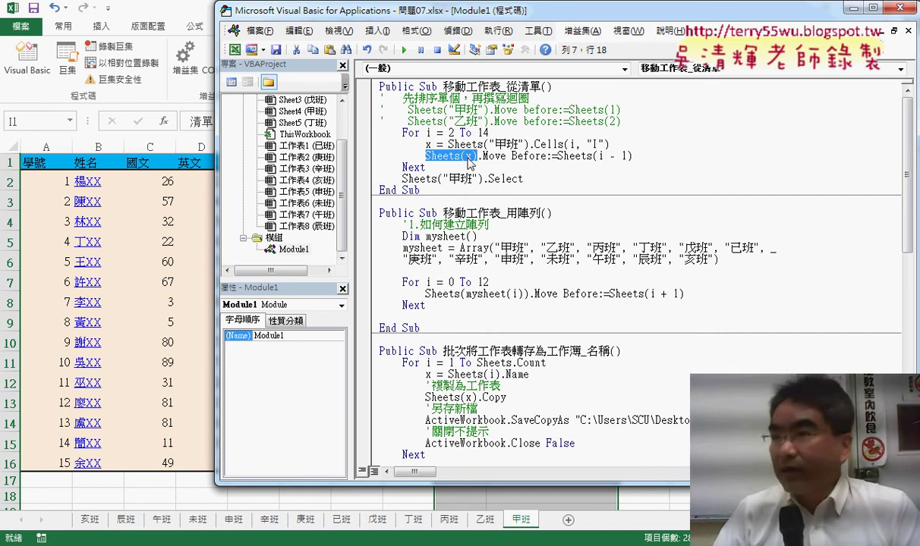
drag(598, 156, 630, 156)
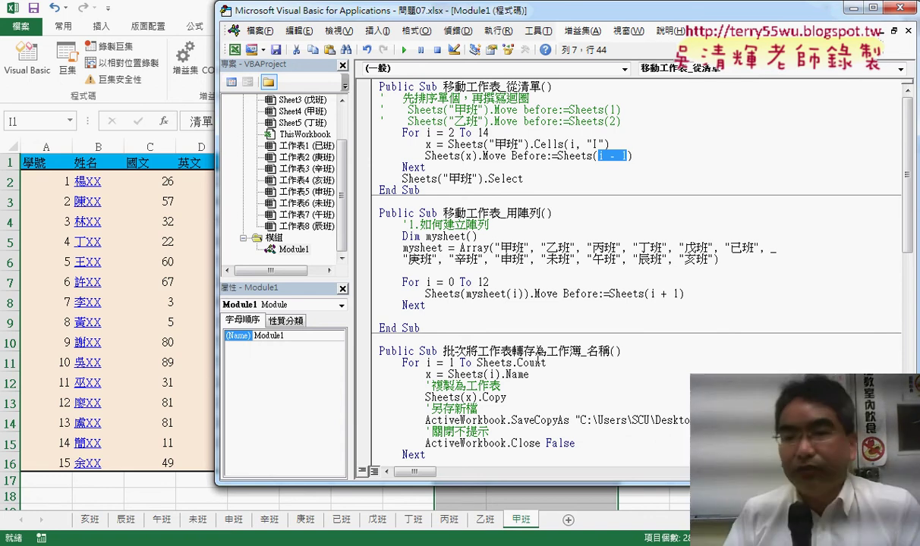
double_click(521, 214)
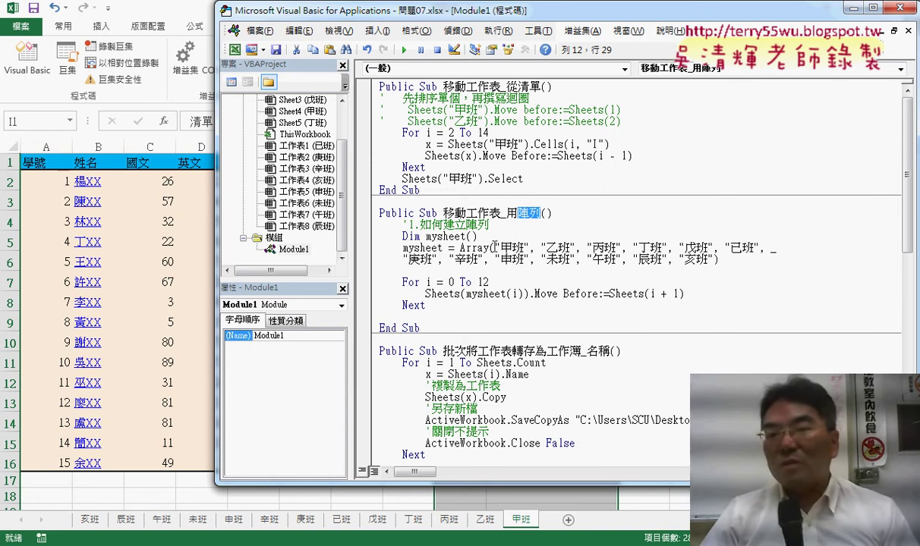
click(495, 248)
drag(494, 249, 715, 261)
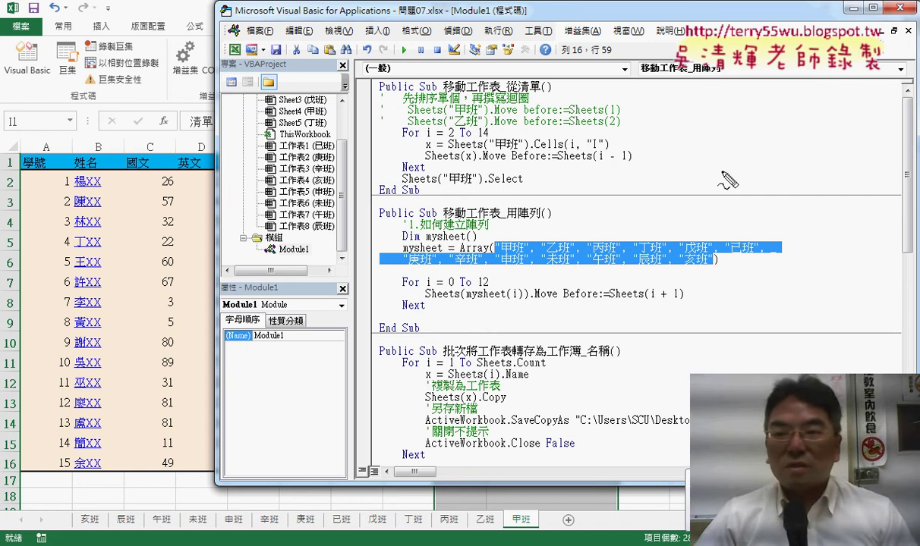
mouse_move(663, 105)
mouse_down()
mouse_move(678, 139)
mouse_move(692, 123)
mouse_move(692, 137)
mouse_move(771, 100)
mouse_move(774, 186)
mouse_move(706, 179)
mouse_up()
drag(697, 119, 773, 119)
mouse_move(662, 133)
mouse_down()
mouse_move(751, 131)
mouse_move(733, 179)
mouse_up()
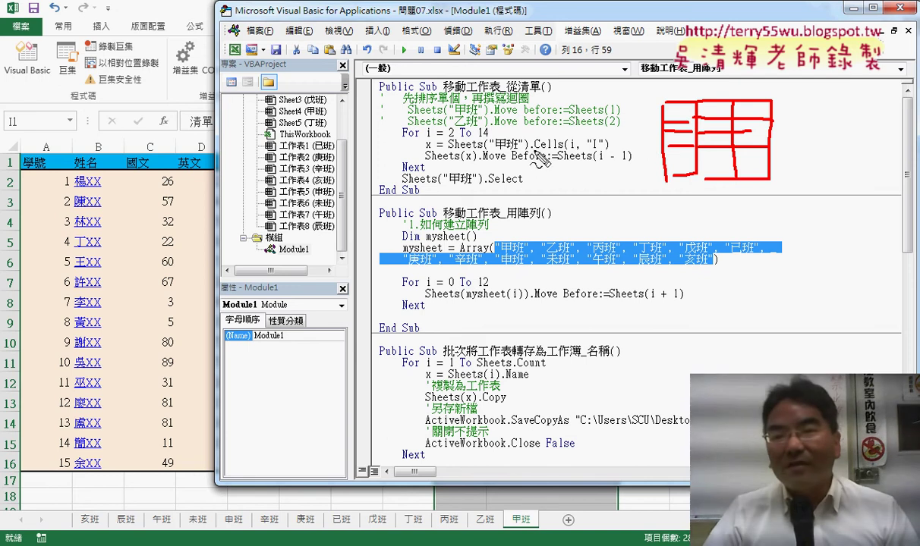
drag(560, 152, 609, 153)
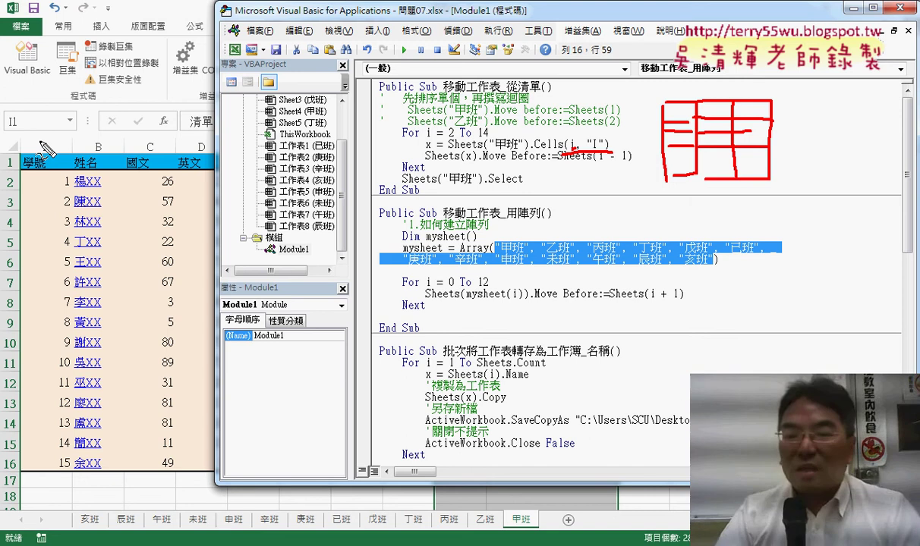
key(Escape)
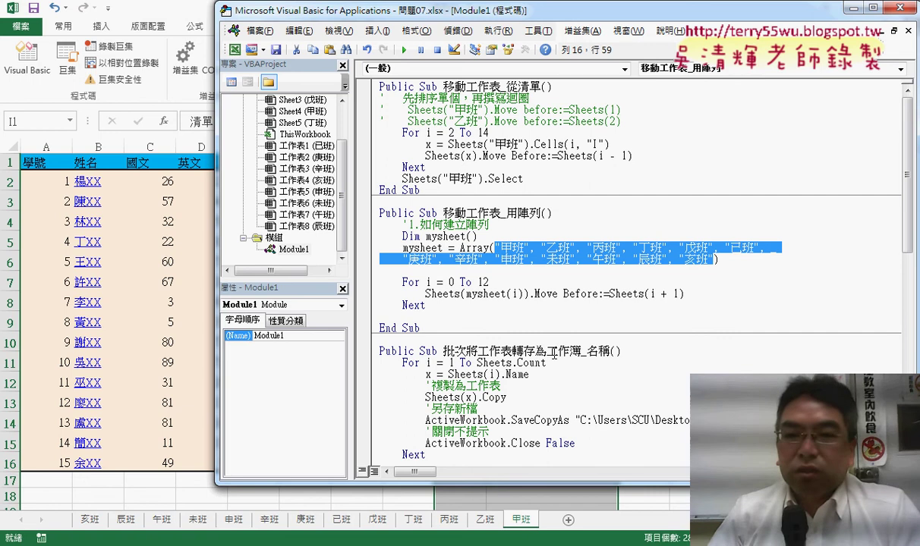
Minimize Excel and the VBA editor and close the extra Explorer window, leaving the VBA folder visible
drag(748, 13, 696, 31)
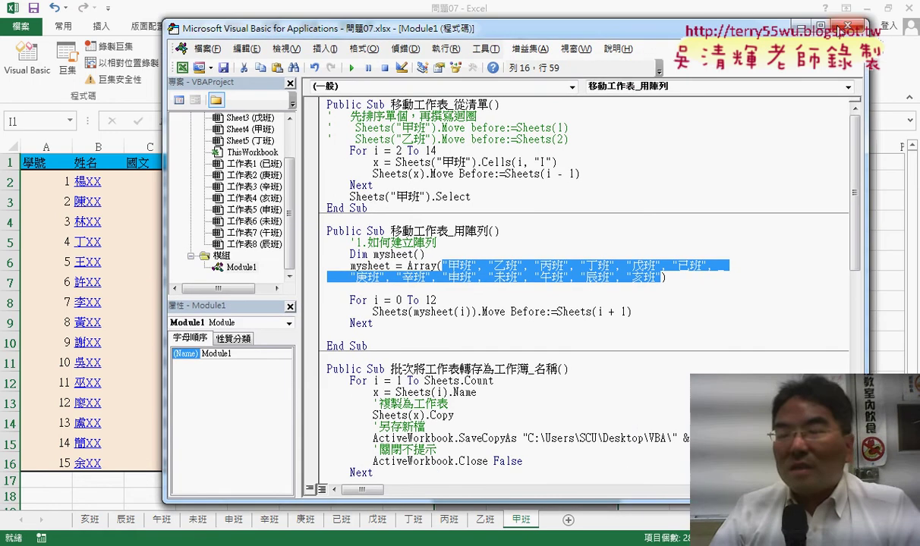
click(797, 28)
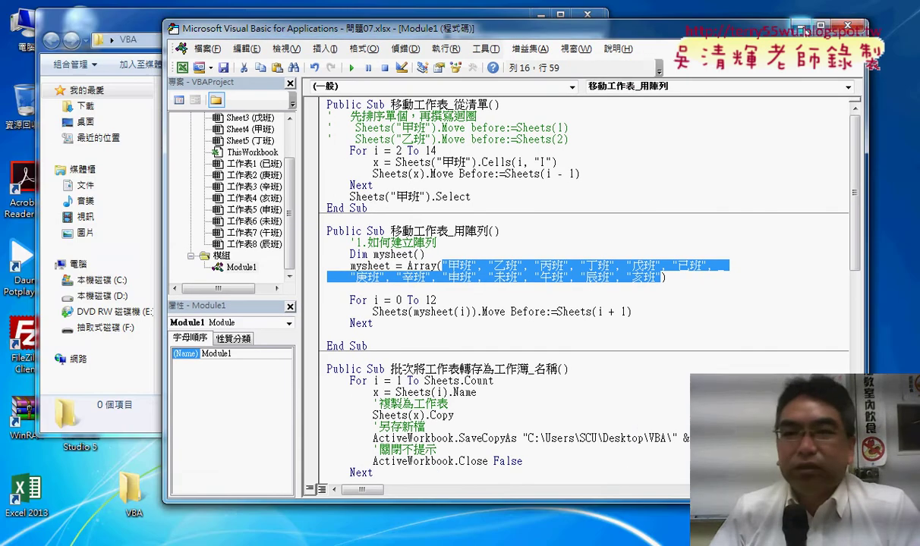
click(540, 15)
drag(468, 24, 564, 25)
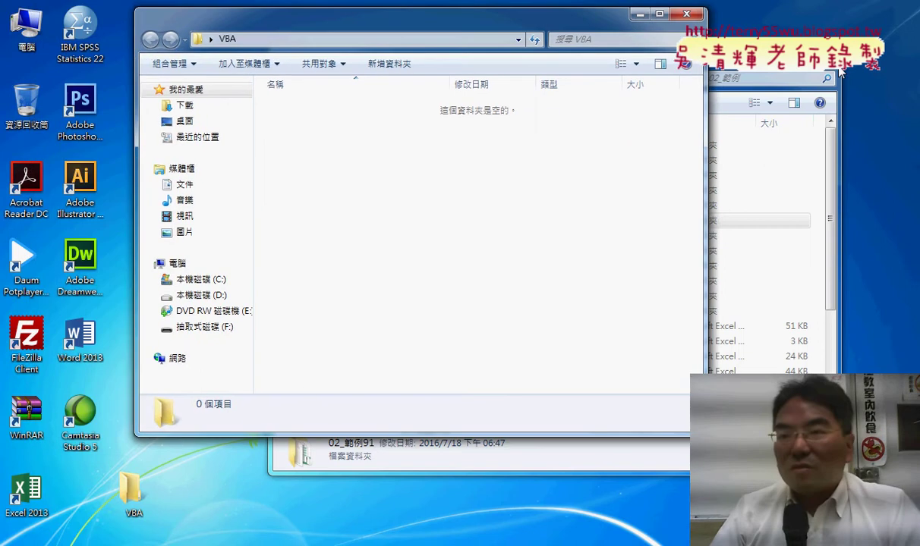
click(795, 65)
drag(564, 34, 594, 41)
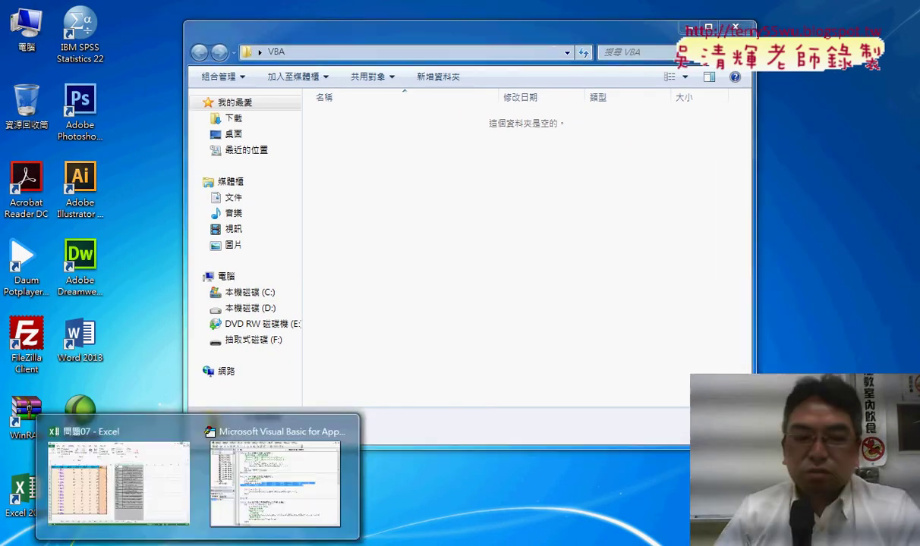
Point out the empty desktop VBA folder on screen, then bring workbook 問題07 back to front
click(129, 493)
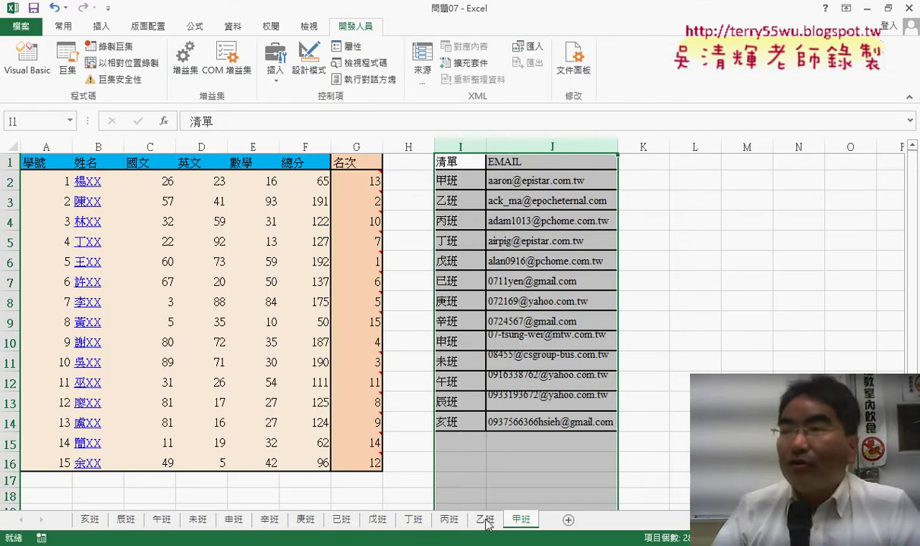
click(866, 7)
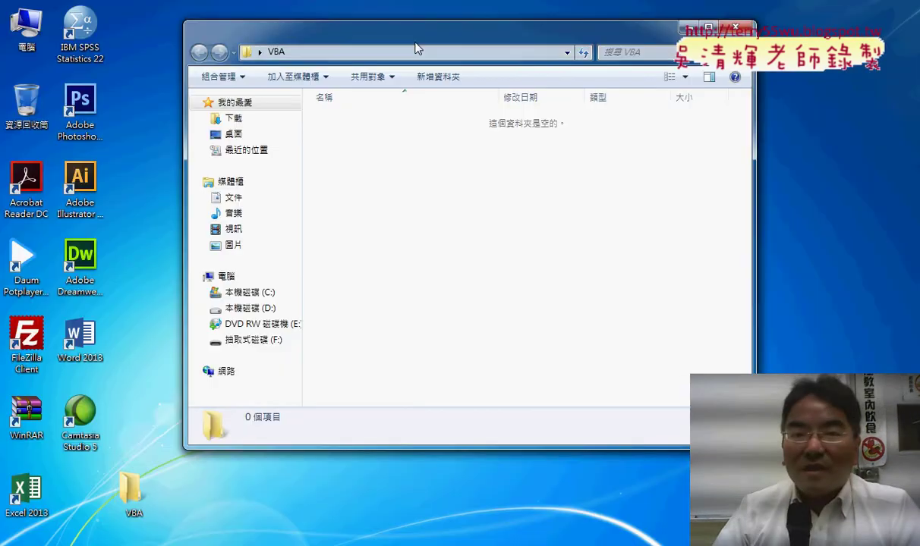
drag(416, 34, 320, 34)
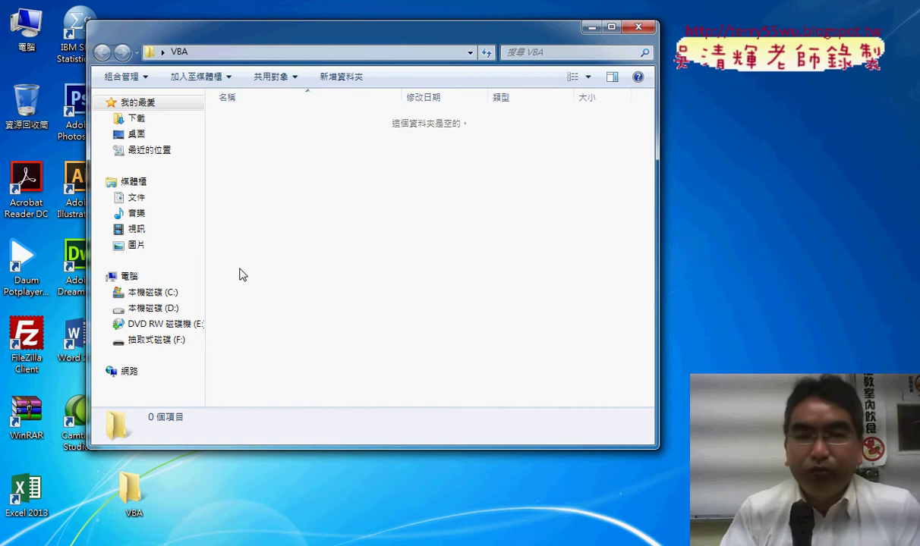
drag(148, 524, 139, 537)
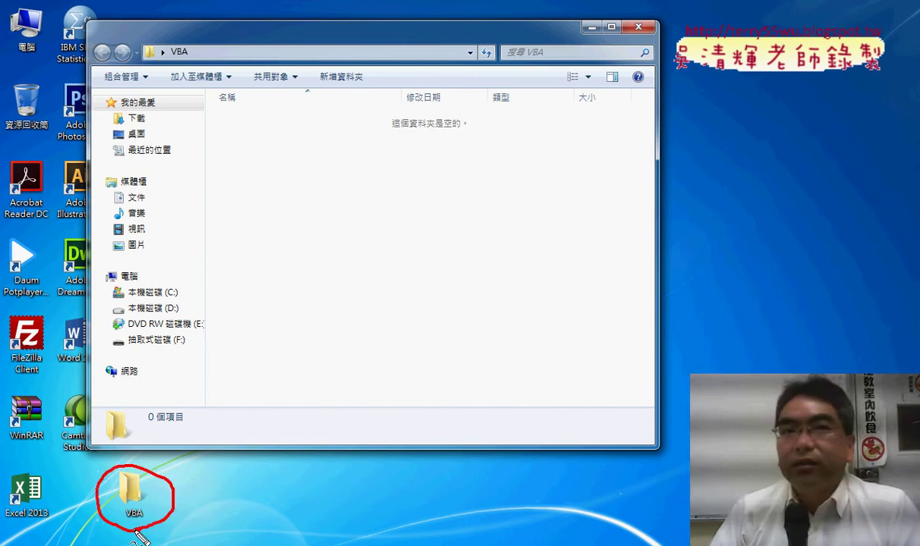
mouse_move(243, 456)
mouse_down()
mouse_move(156, 491)
mouse_move(207, 499)
mouse_up()
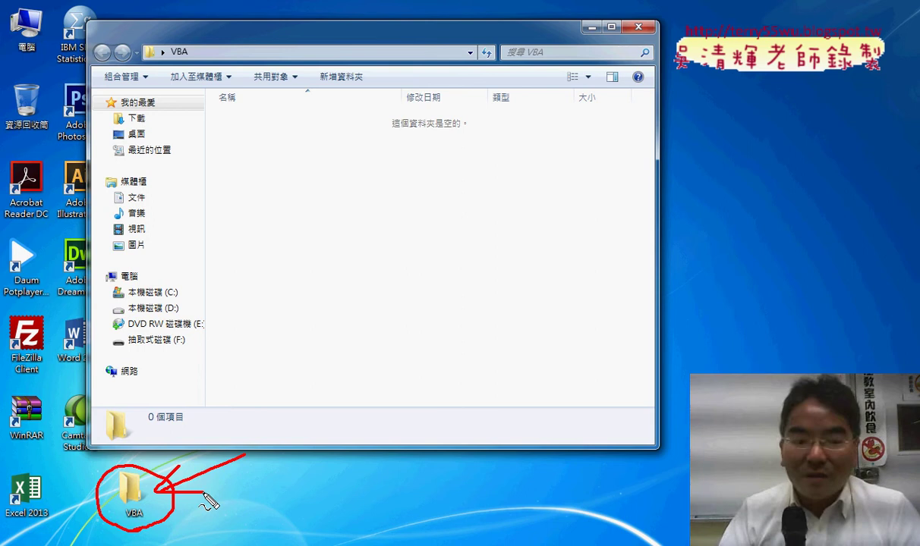
key(Escape)
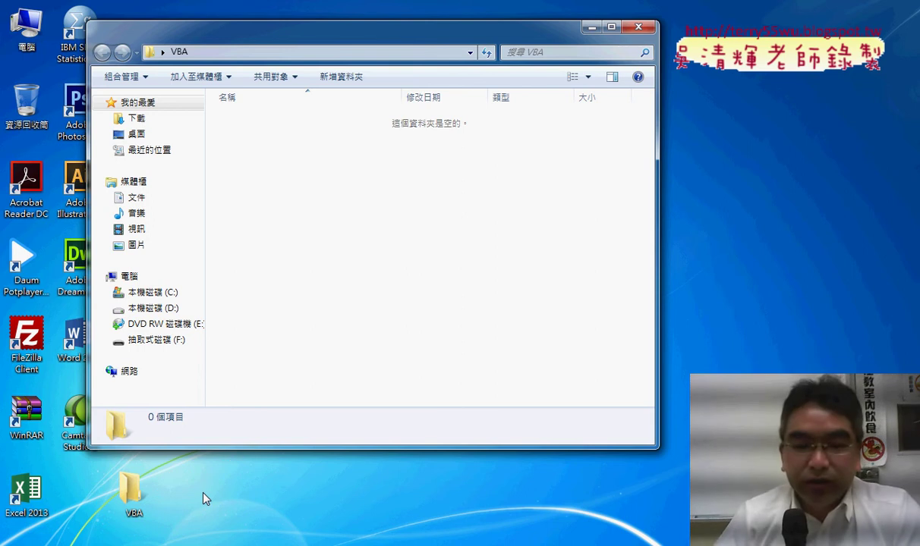
click(181, 510)
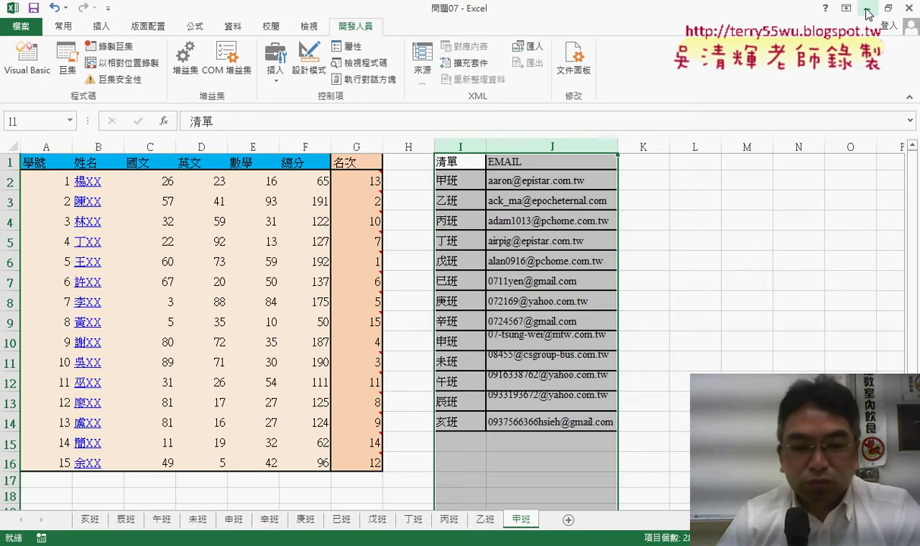
Move the 甲班 sheet to (新活頁簿) with 移動或複製, creating workbook 活頁簿27
right_click(522, 524)
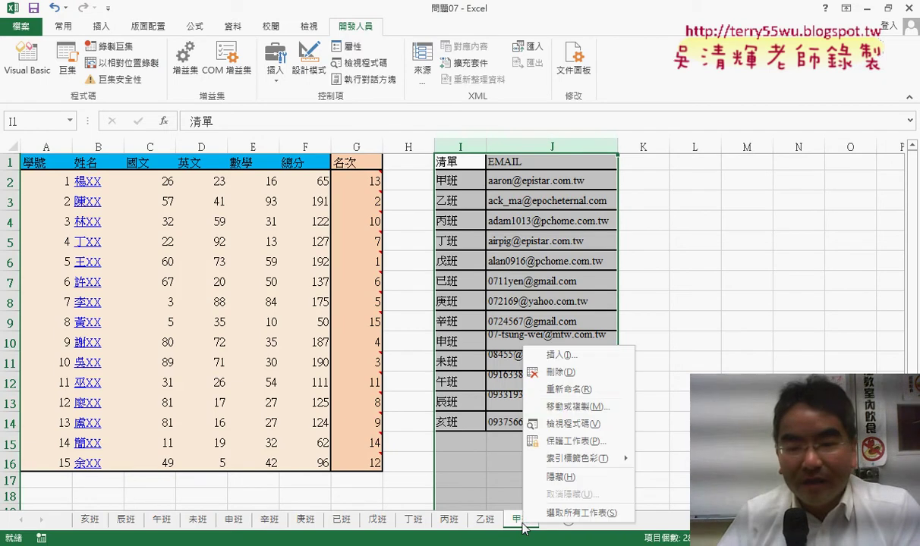
click(577, 406)
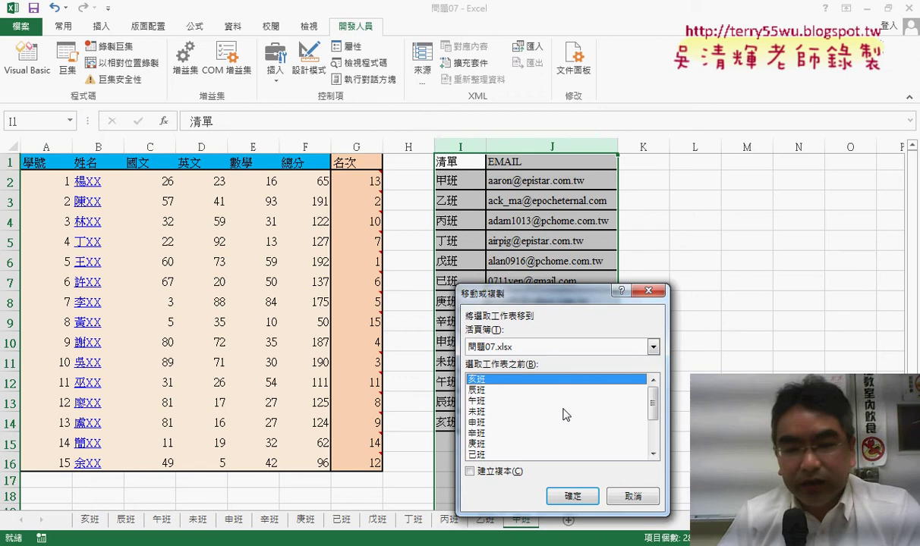
click(526, 349)
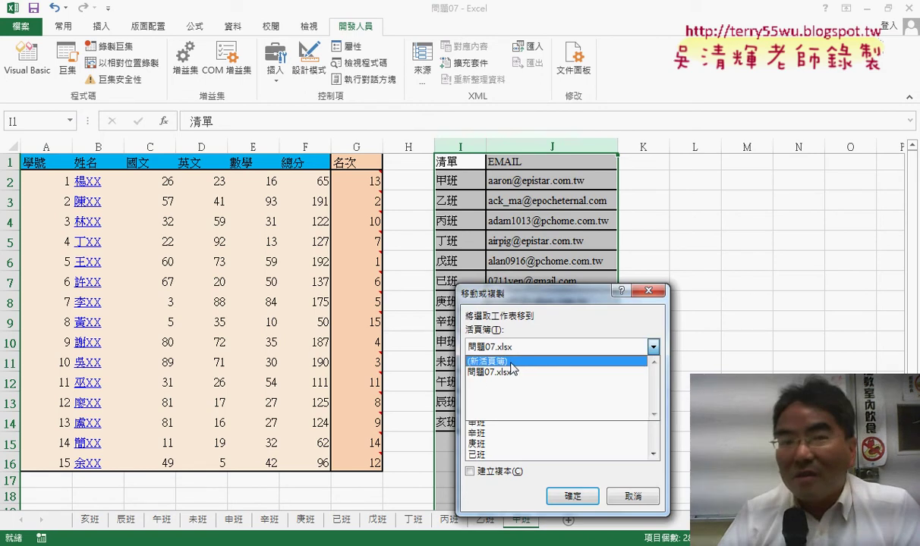
click(511, 363)
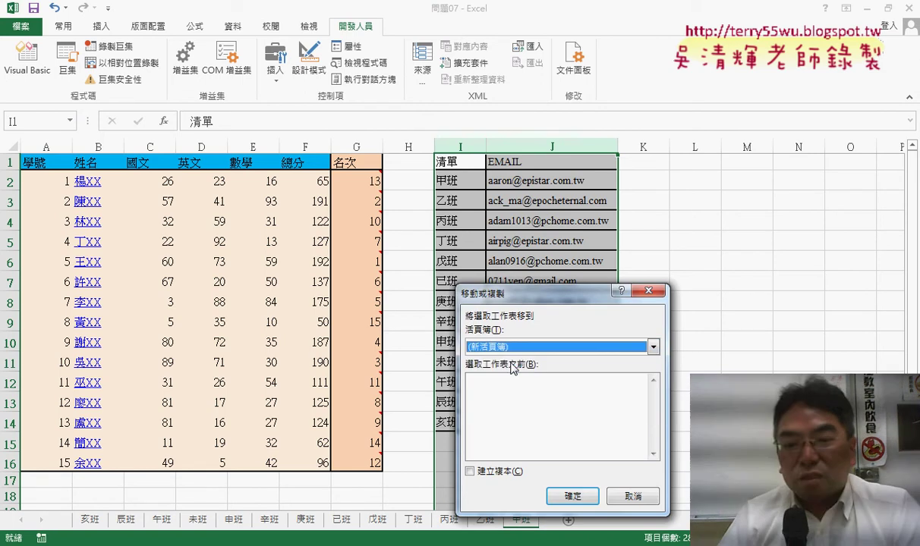
click(575, 497)
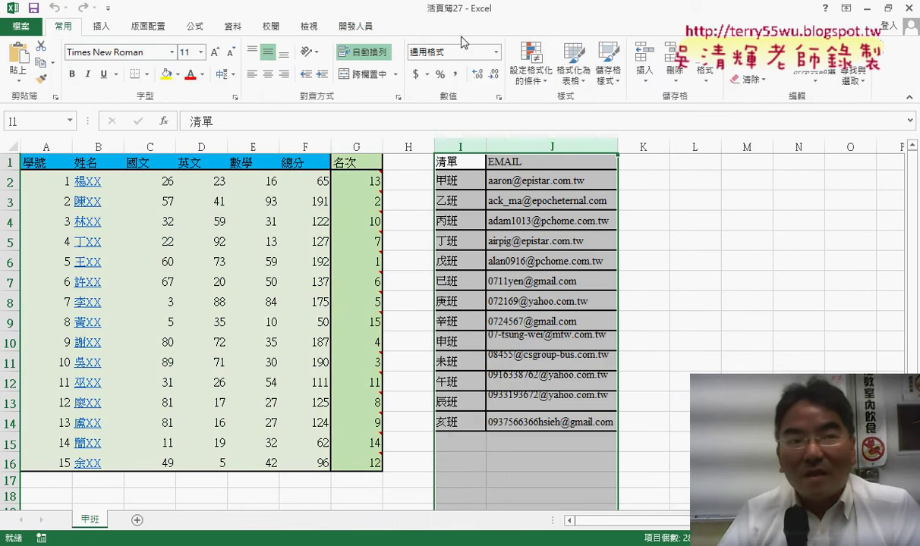
Browse the 另存新檔 dialog for 活頁簿27 to the desktop VBA folder
click(20, 26)
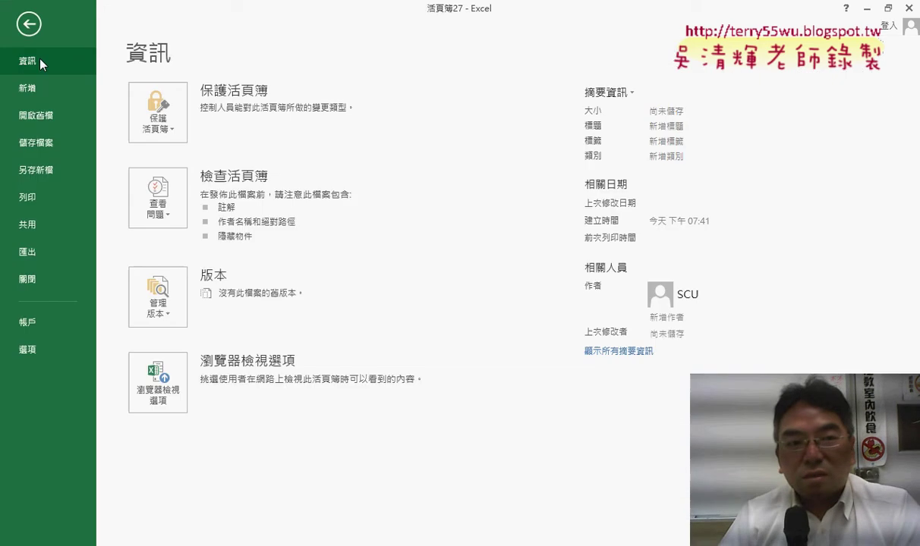
click(53, 147)
click(395, 322)
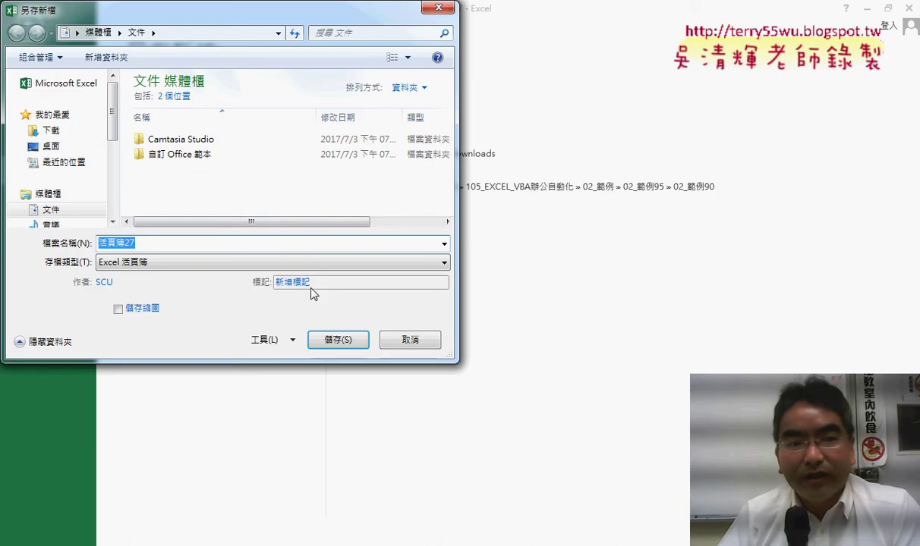
click(61, 147)
scroll(205, 189, down, 2)
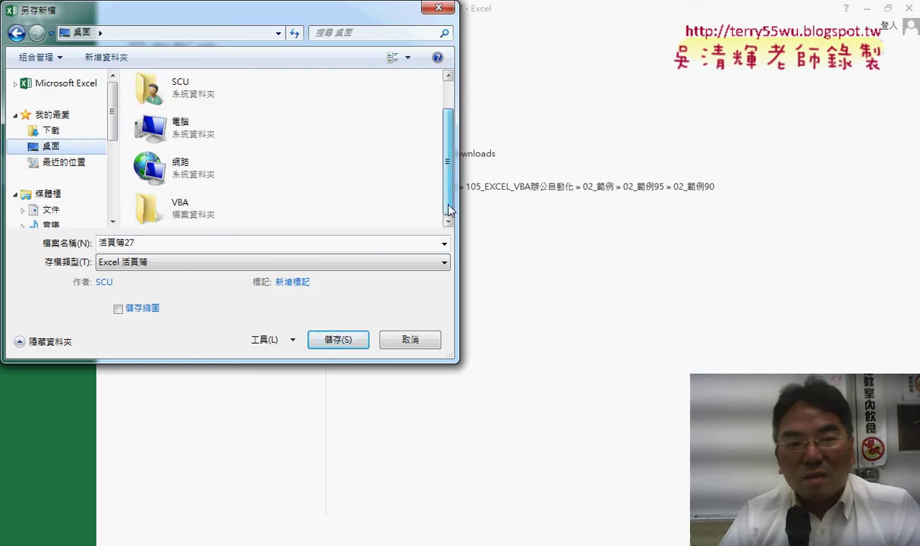
double_click(205, 211)
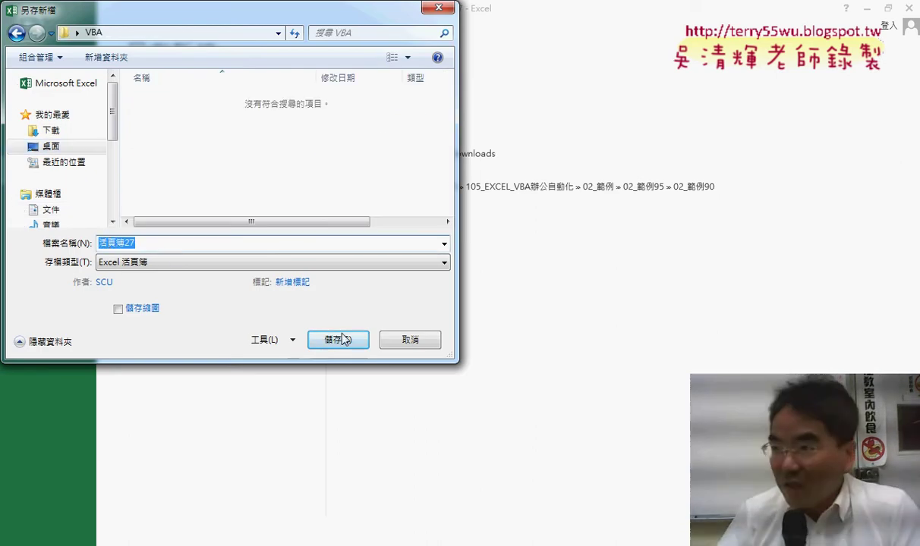
Cancel the save and close 活頁簿27, choosing 不要儲存
click(429, 346)
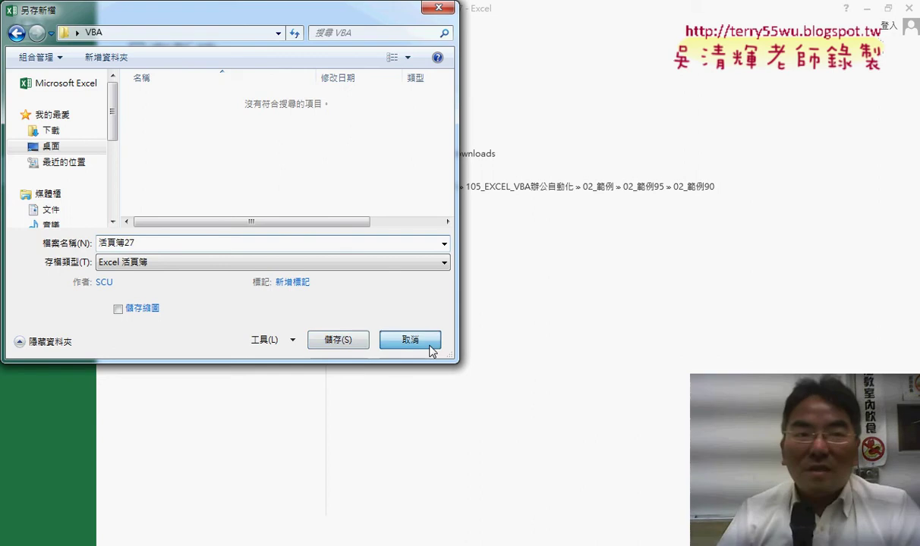
key(Escape)
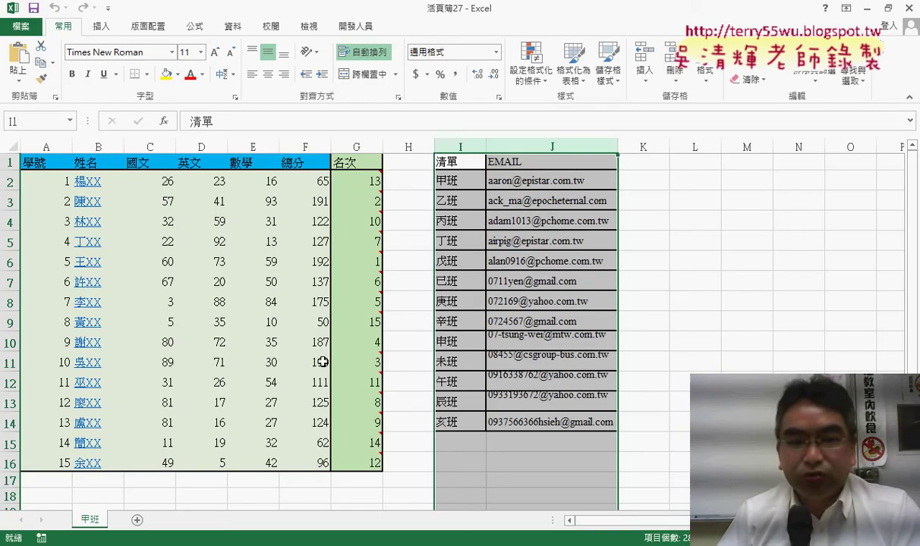
click(909, 7)
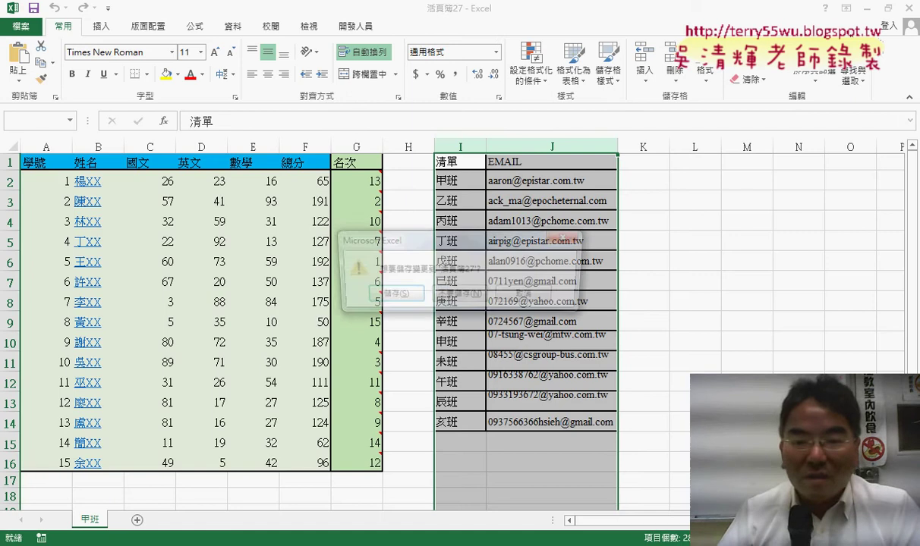
click(472, 297)
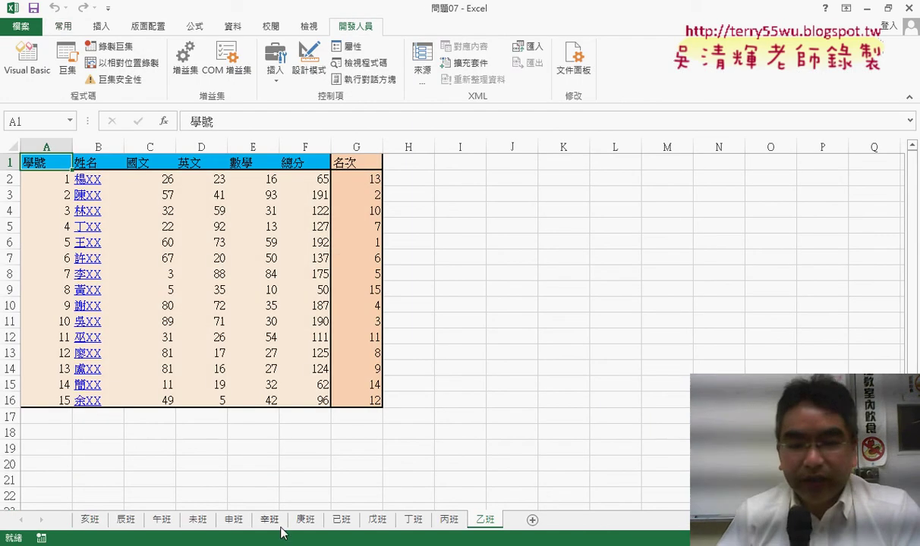
Inspect the 乙班 sheet's 移動或複製 options with the copy box ticked, then cancel
right_click(490, 528)
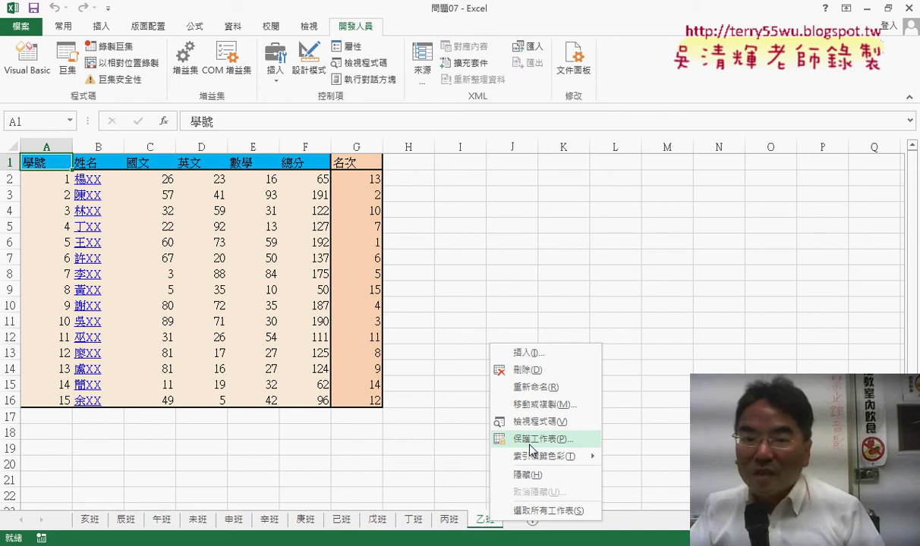
click(572, 261)
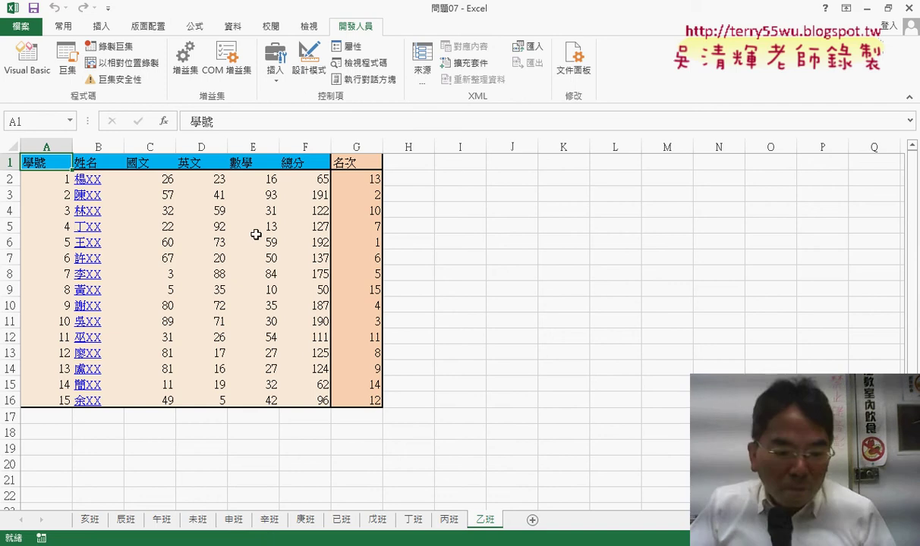
right_click(479, 528)
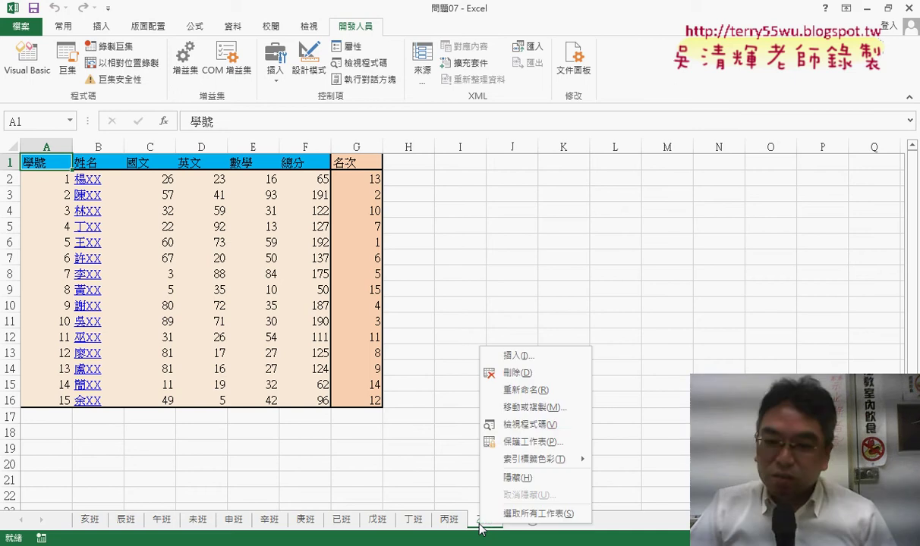
click(531, 408)
click(469, 469)
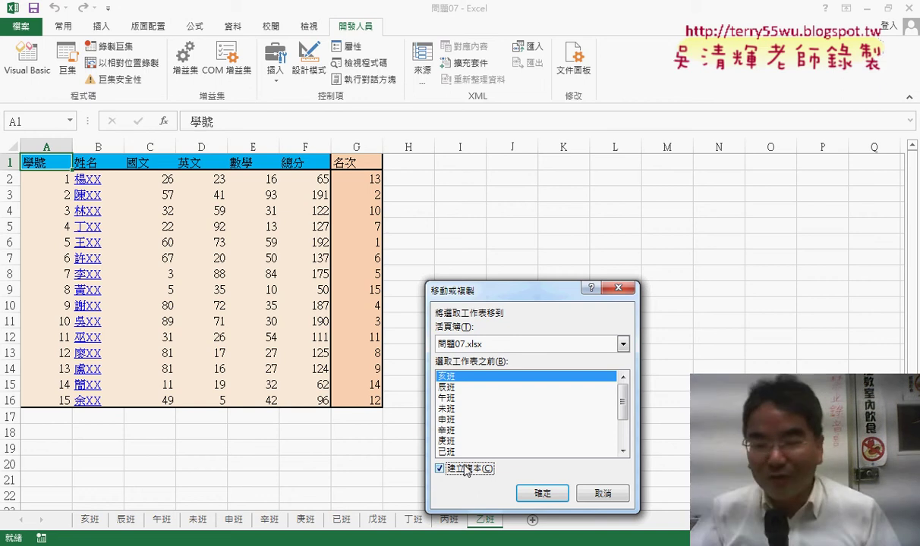
click(600, 493)
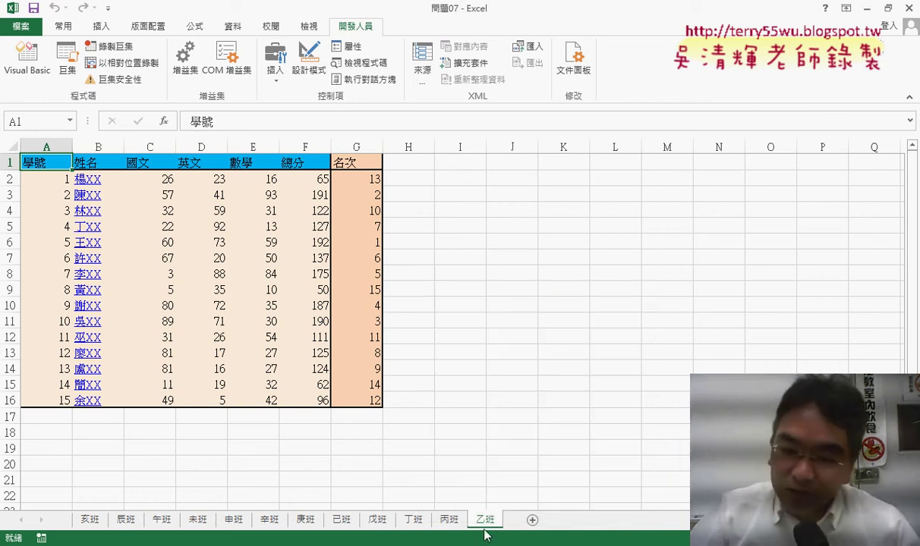
Duplicate 乙班 at the end of the tabs and rename the copy 乙班 (2) to 甲班
drag(490, 528, 525, 520)
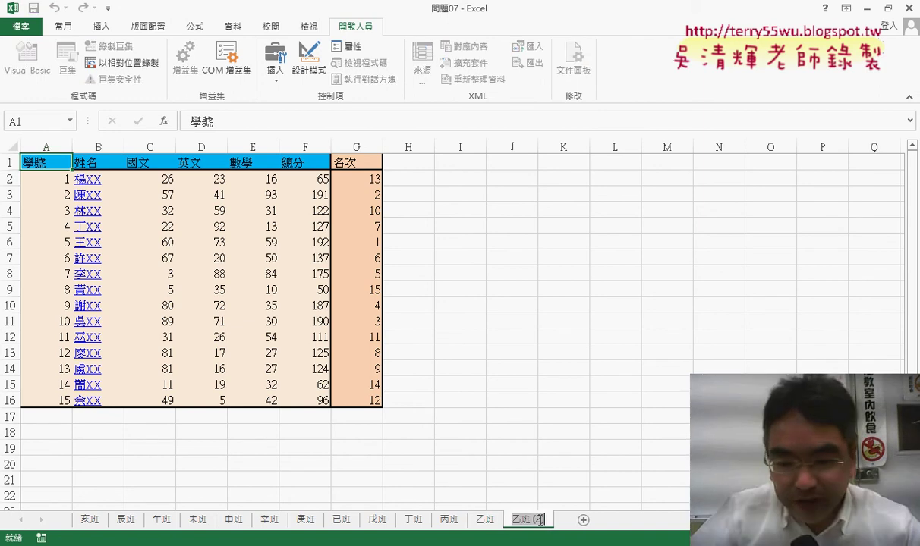
click(540, 520)
key(BackSpace)
key(BackSpace)
key(BackSpace)
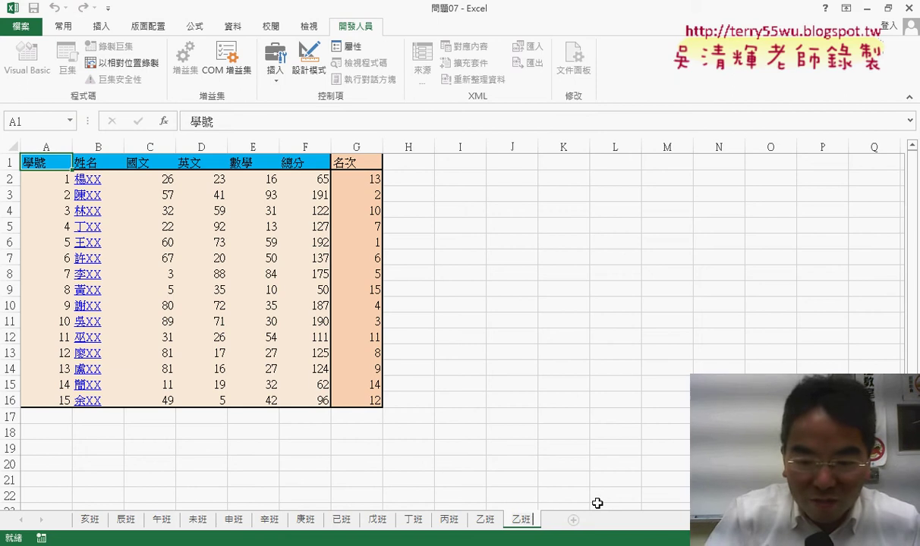
key(Left)
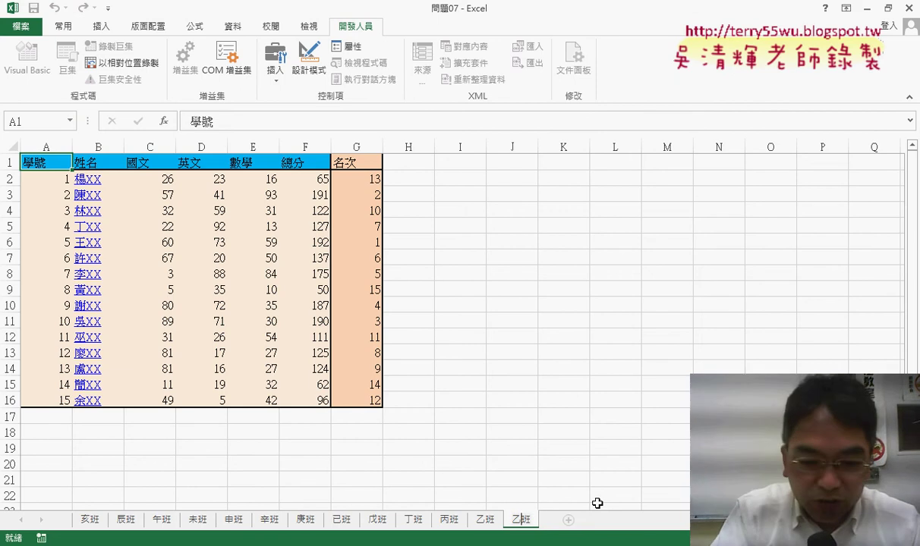
key(BackSpace)
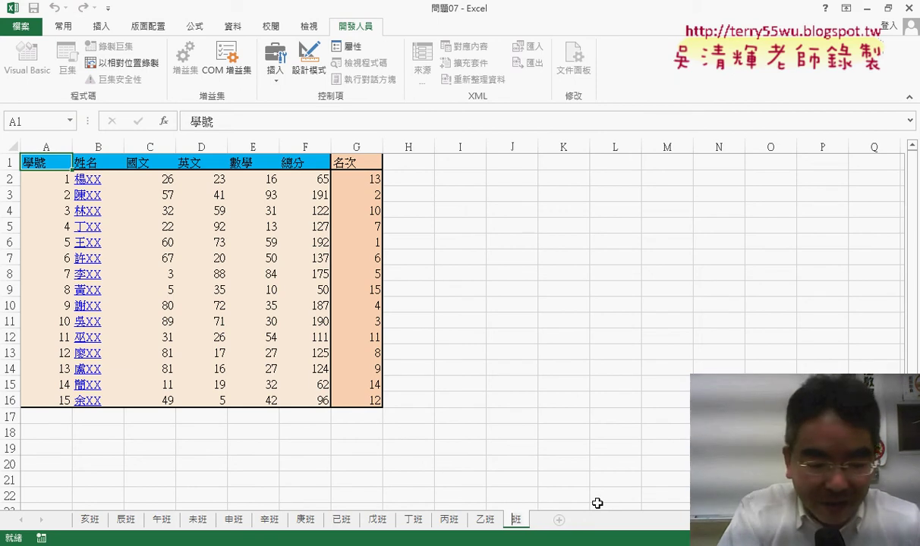
text(ㄐㄧㄚˇ)
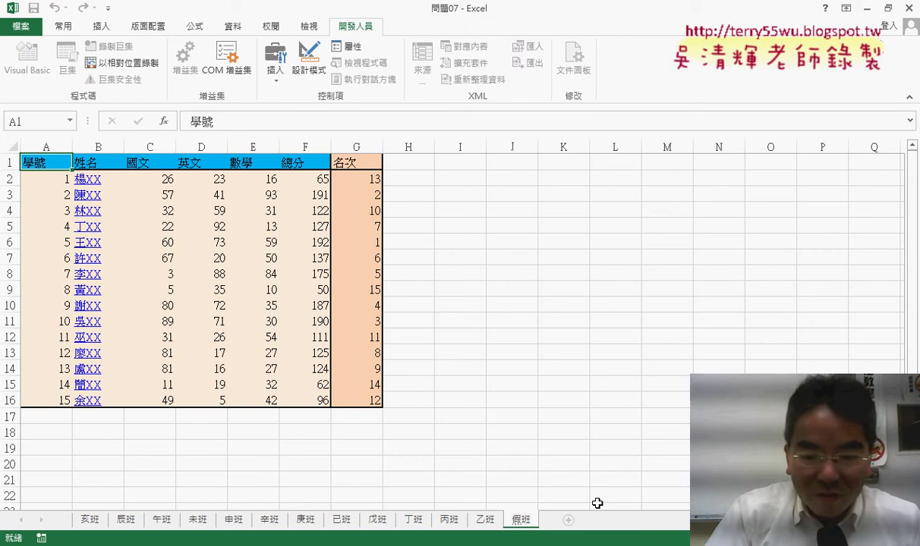
key(Down)
key(Return)
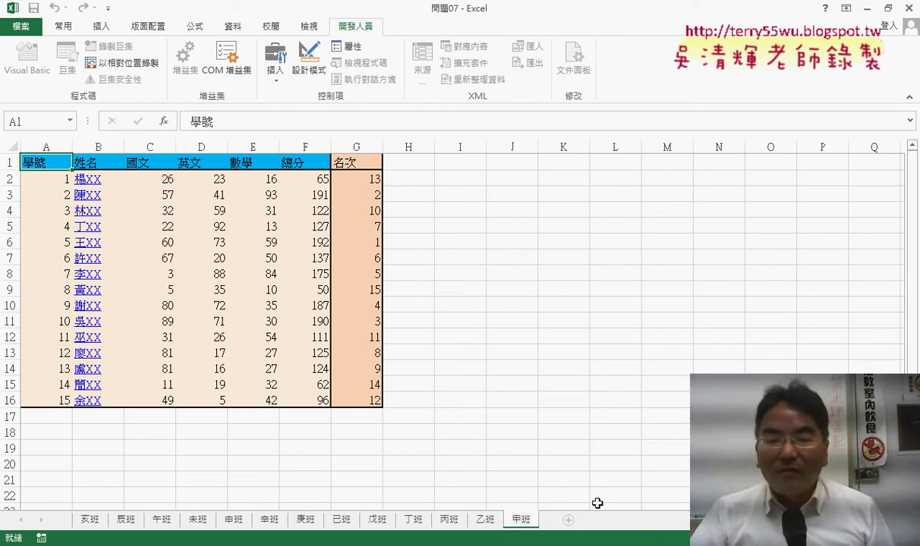
key(Return)
click(599, 334)
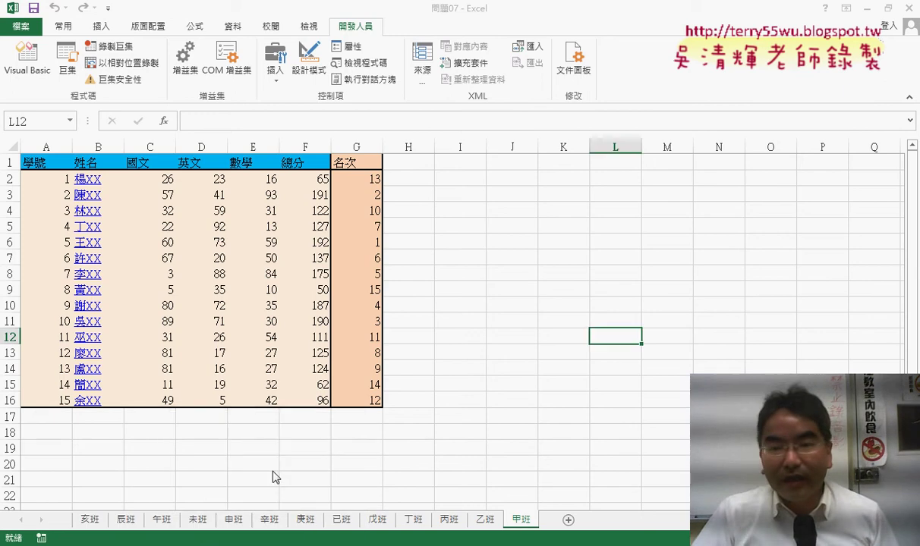
key(alt+F11)
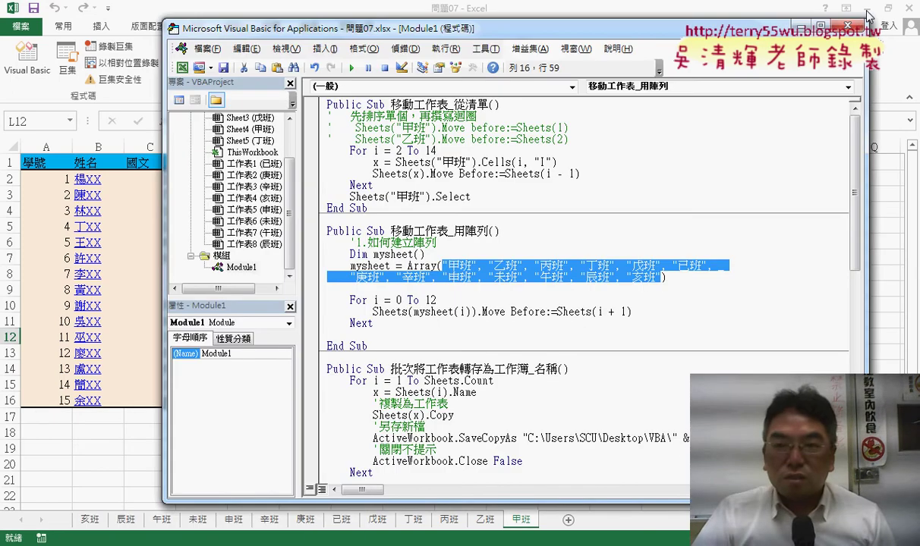
Minimize Excel and dock a narrowed VBA folder window at the left edge
click(867, 10)
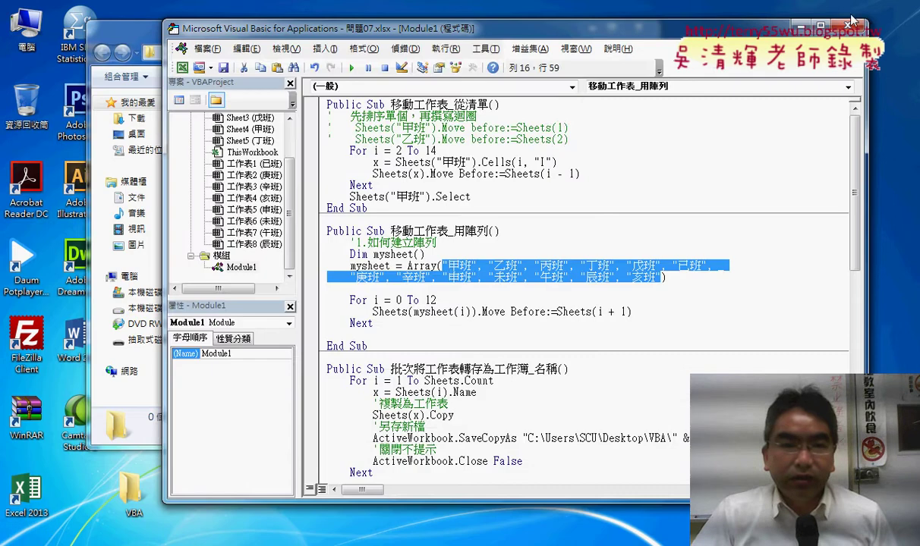
click(137, 42)
drag(262, 34, 169, 34)
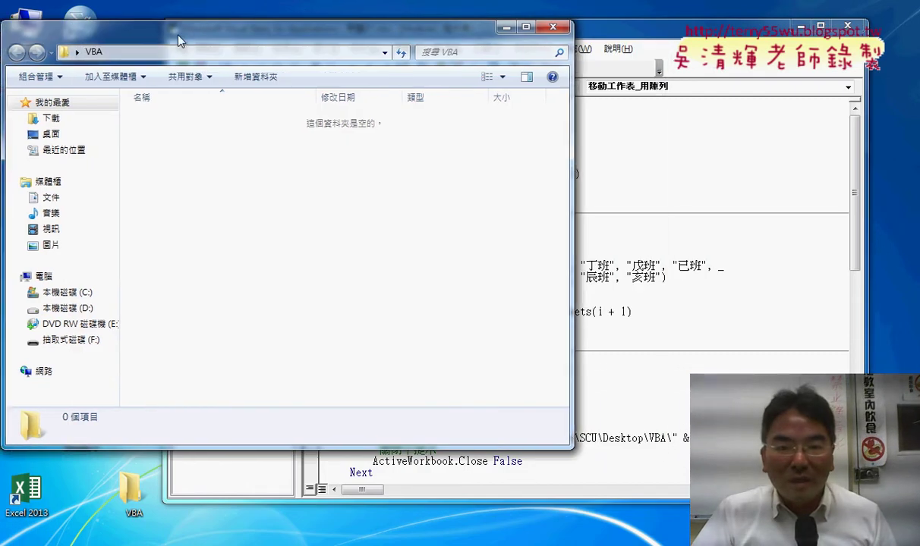
drag(570, 197, 328, 198)
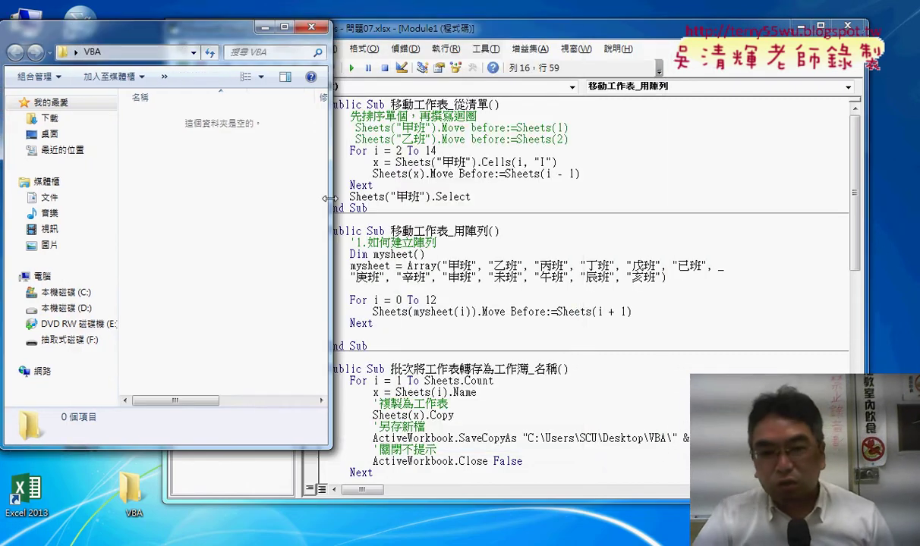
Run 批次將工作表轉存為工作簿_名稱, saving 13 .xlsx workbooks into the VBA folder
click(595, 288)
scroll(596, 288, down, 2)
scroll(596, 289, down, 2)
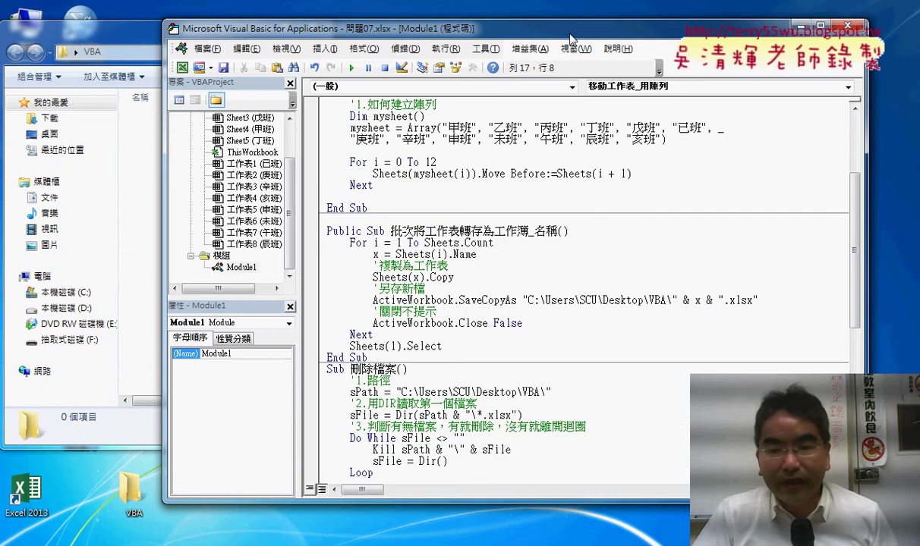
drag(571, 38, 653, 31)
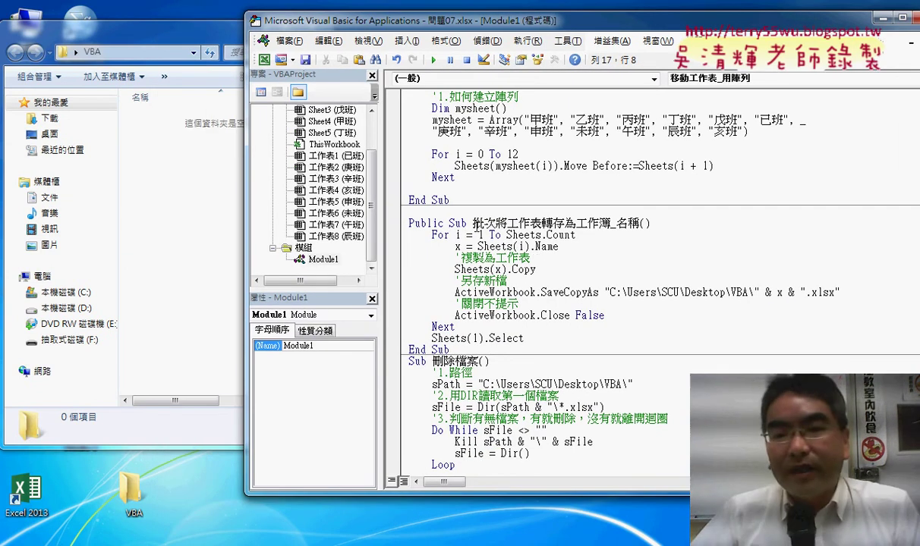
drag(473, 223, 640, 223)
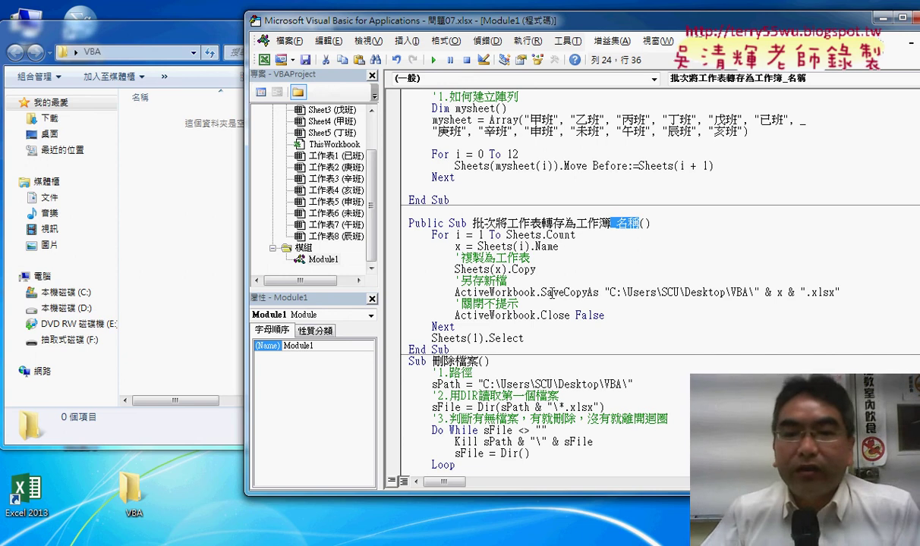
click(438, 238)
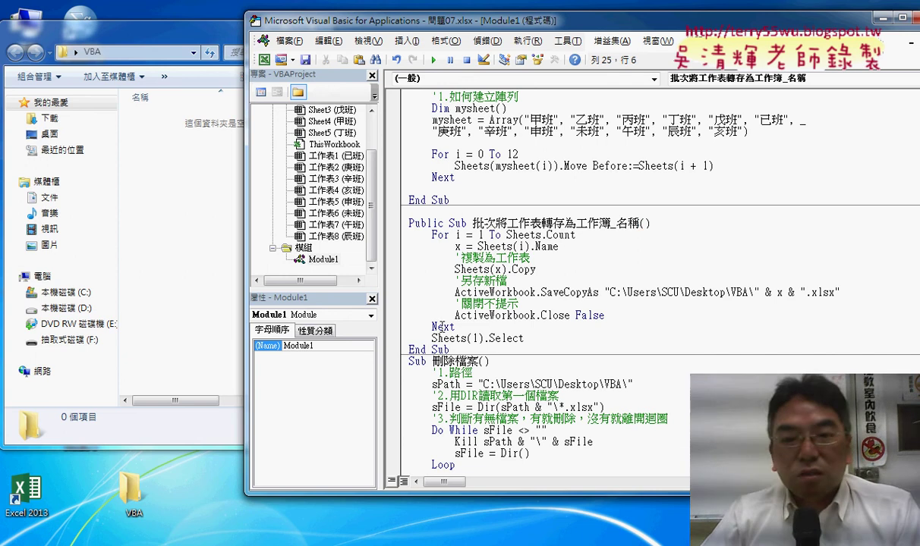
drag(454, 247, 633, 317)
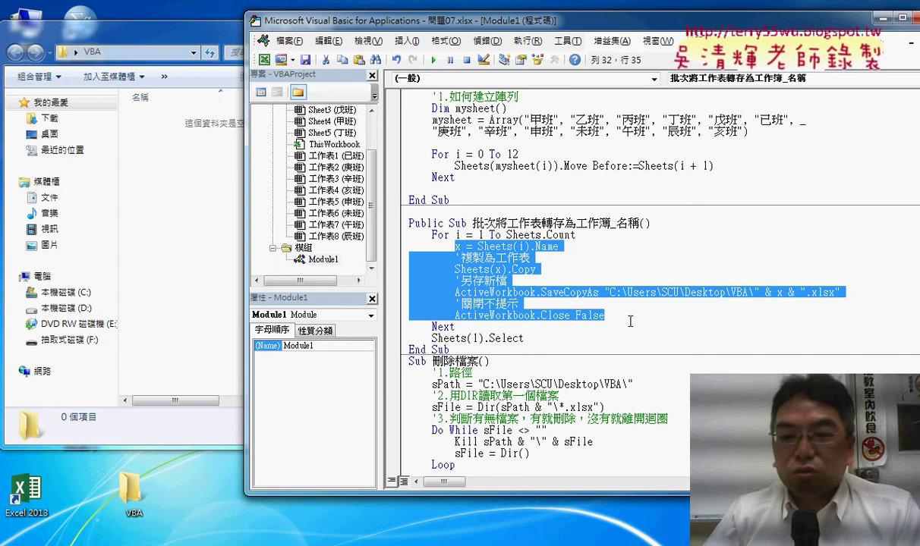
click(507, 281)
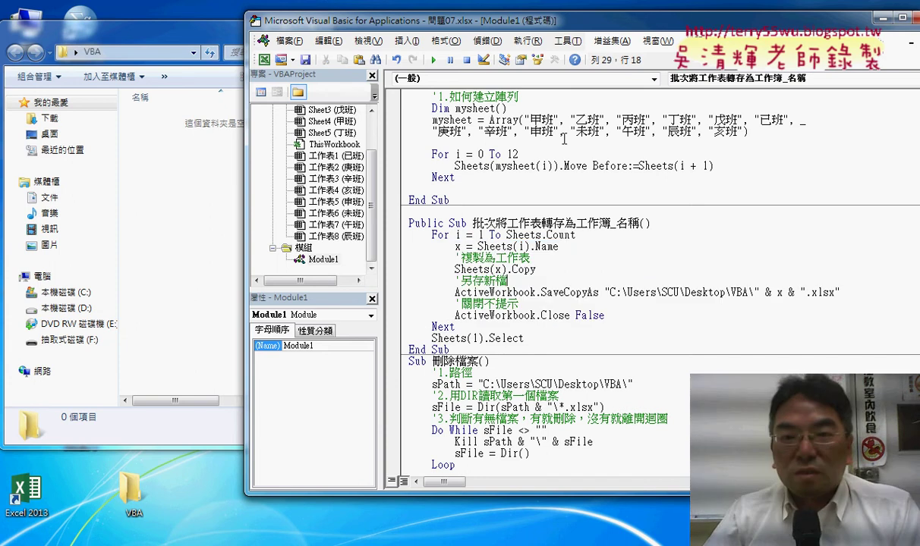
click(431, 60)
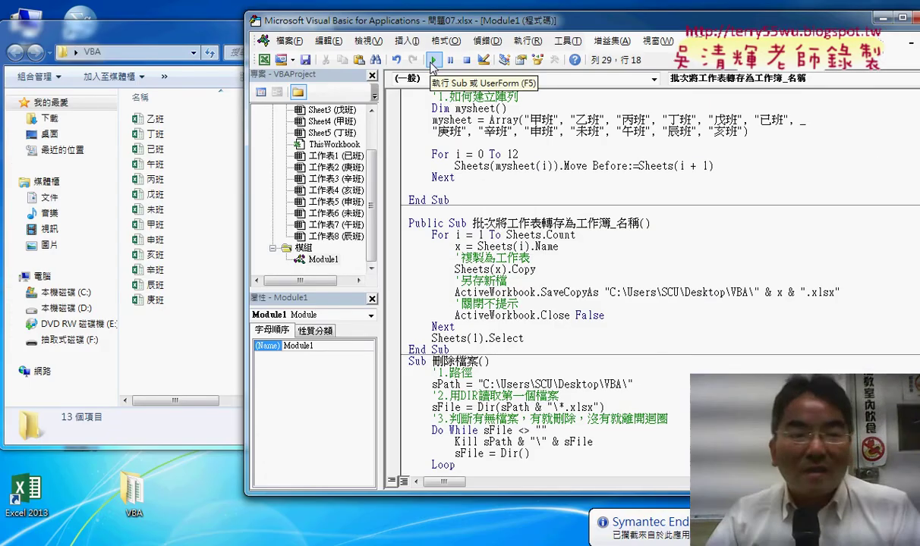
Run the 刪除檔案 macro to delete all 13 .xlsx workbooks from the desktop VBA folder
drag(165, 327, 159, 101)
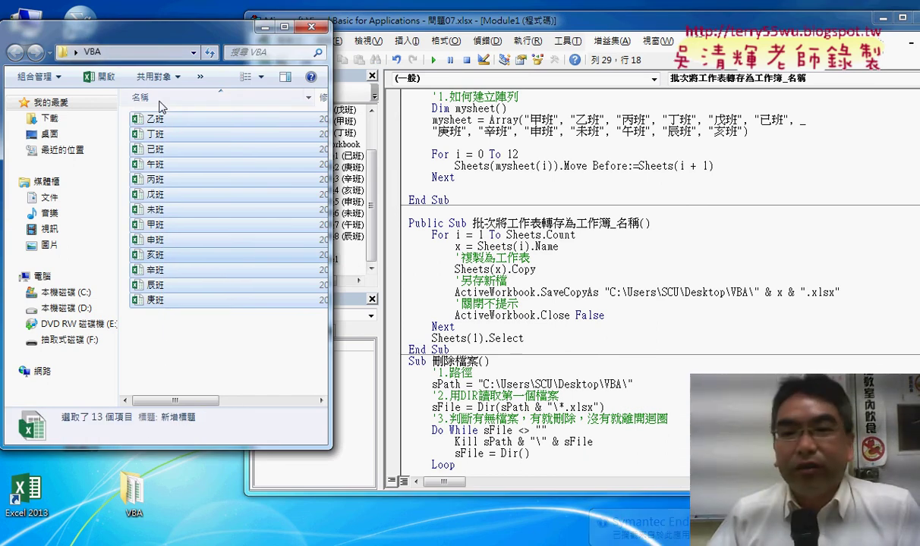
click(398, 177)
scroll(510, 307, down, 2)
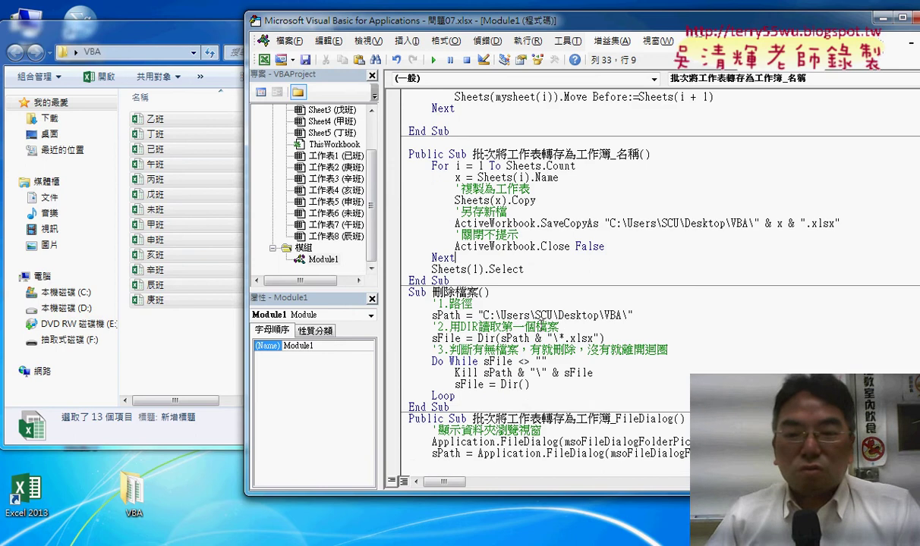
click(529, 349)
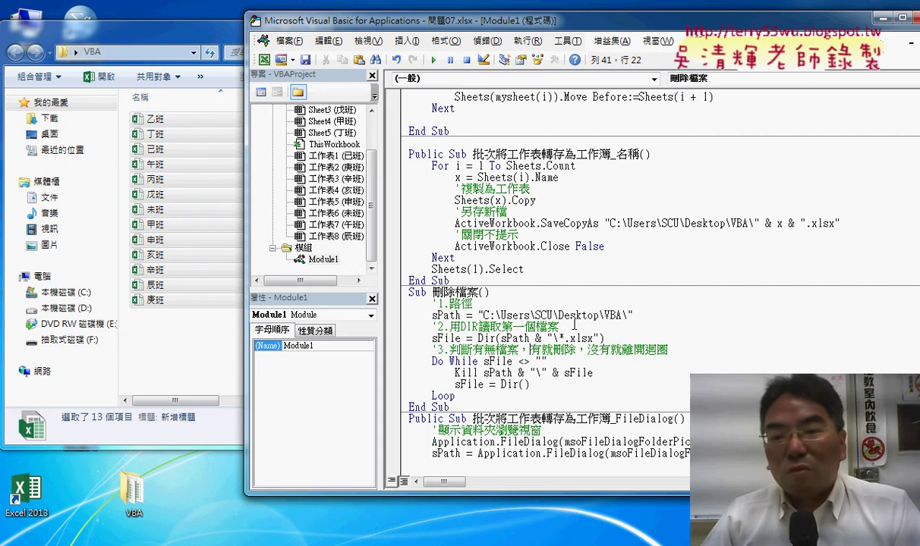
drag(629, 315, 484, 314)
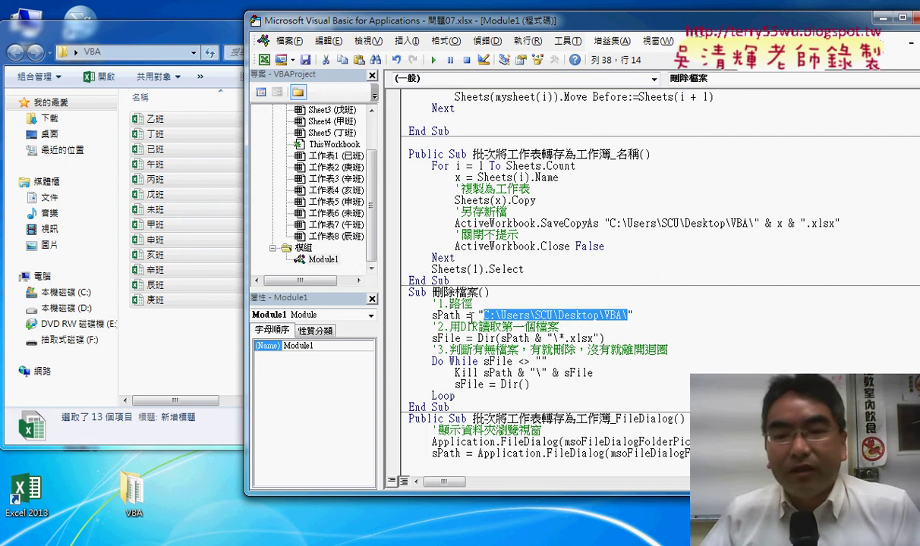
drag(431, 362, 476, 362)
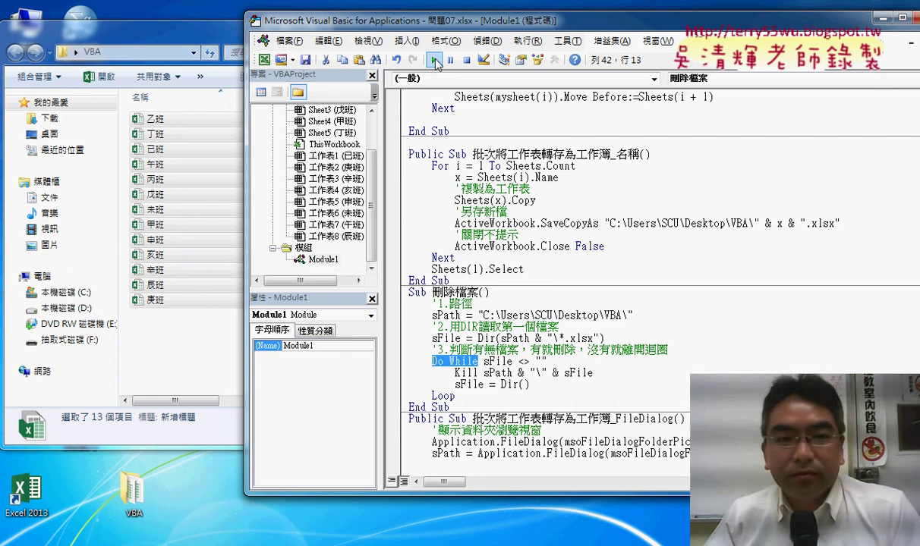
click(435, 62)
click(470, 176)
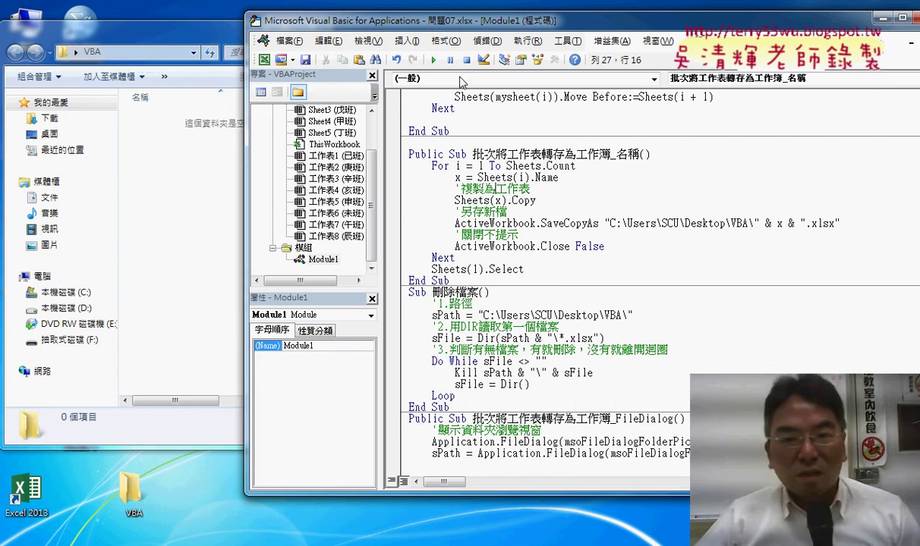
click(431, 60)
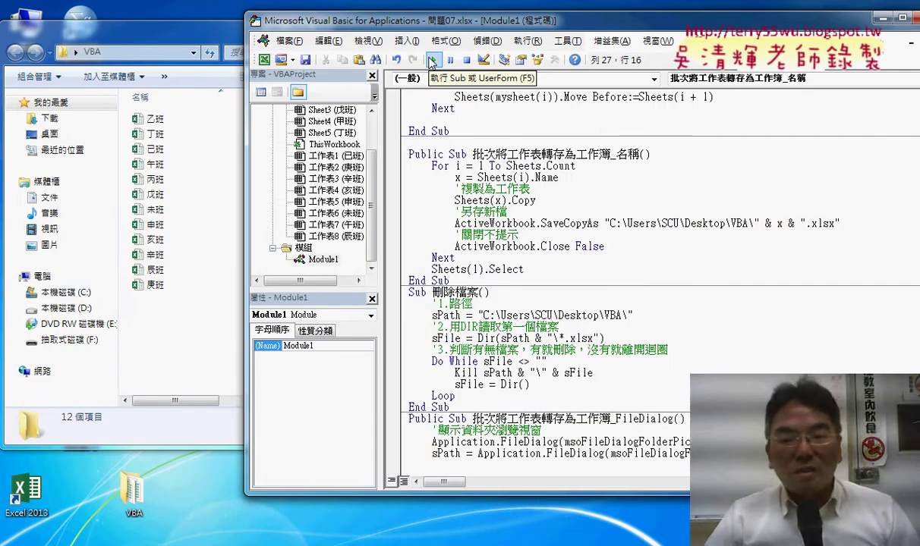
click(489, 339)
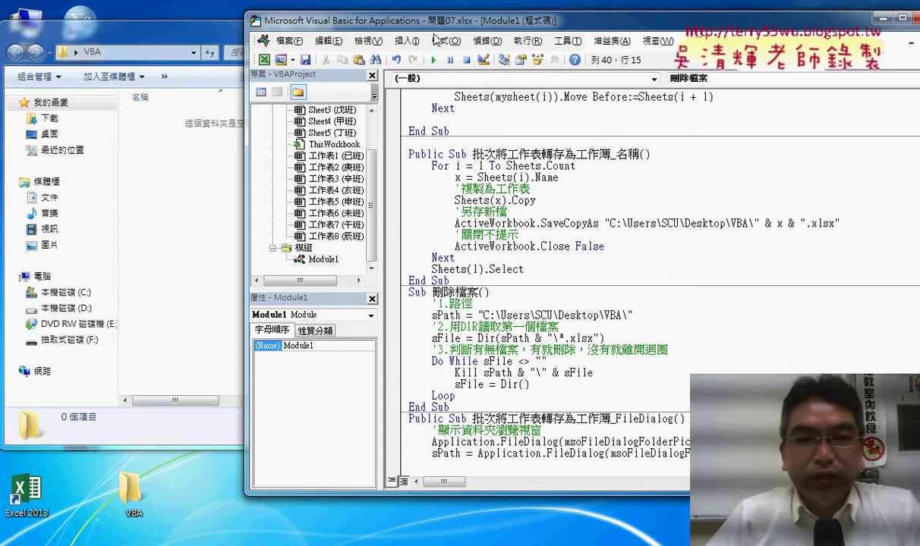
drag(424, 21, 345, 19)
click(326, 39)
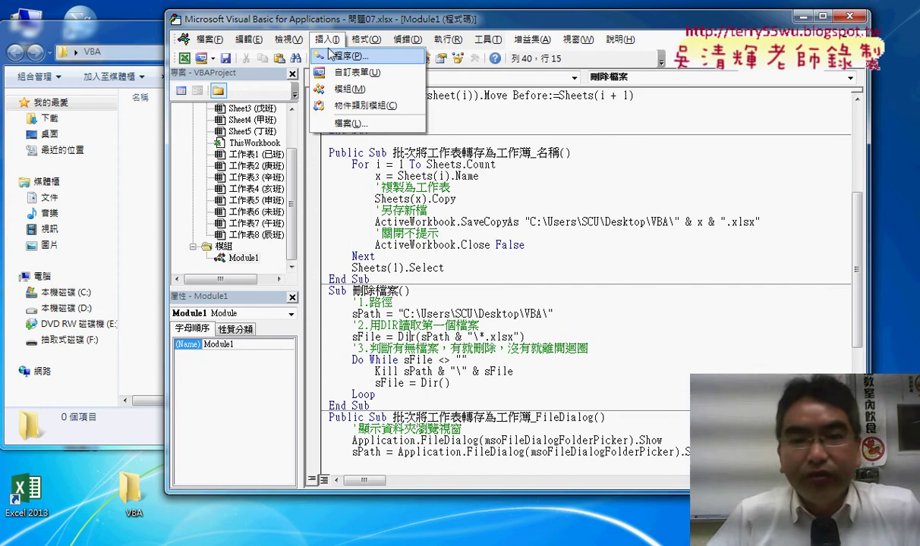
click(350, 55)
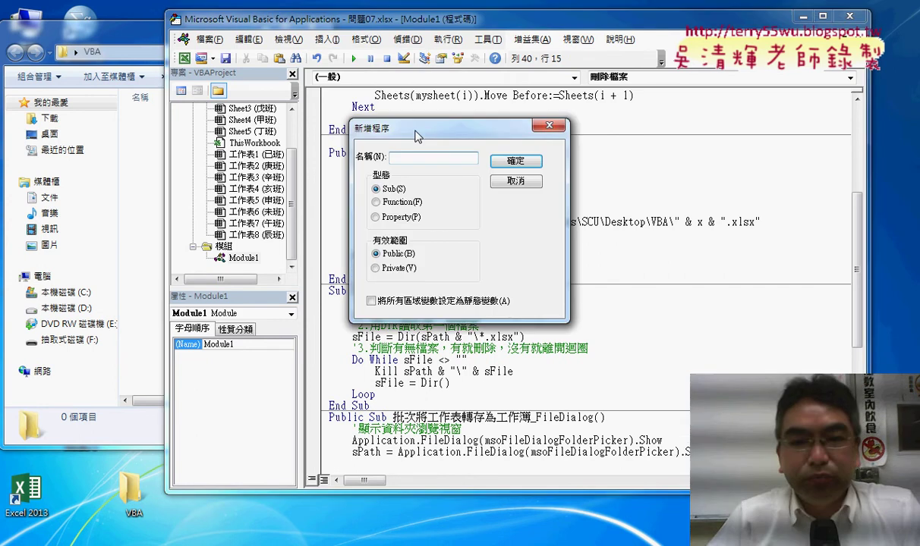
drag(416, 129, 418, 177)
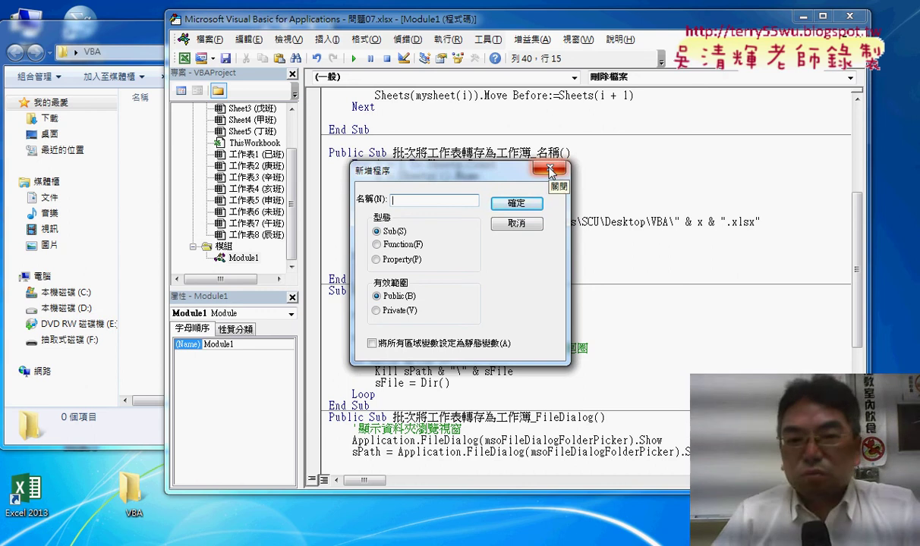
click(549, 169)
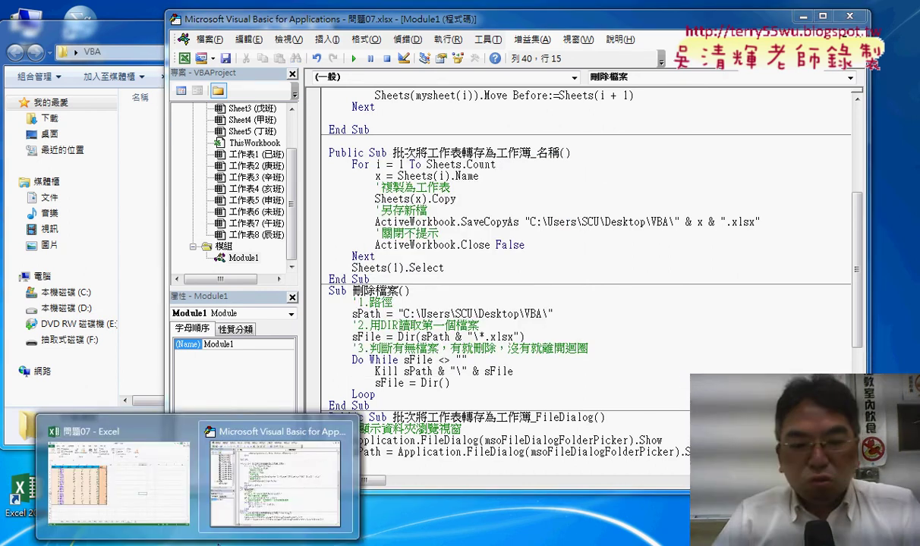
Switch to Excel and back, then show the Immediate window holding the sheets("甲班").move statement
click(98, 455)
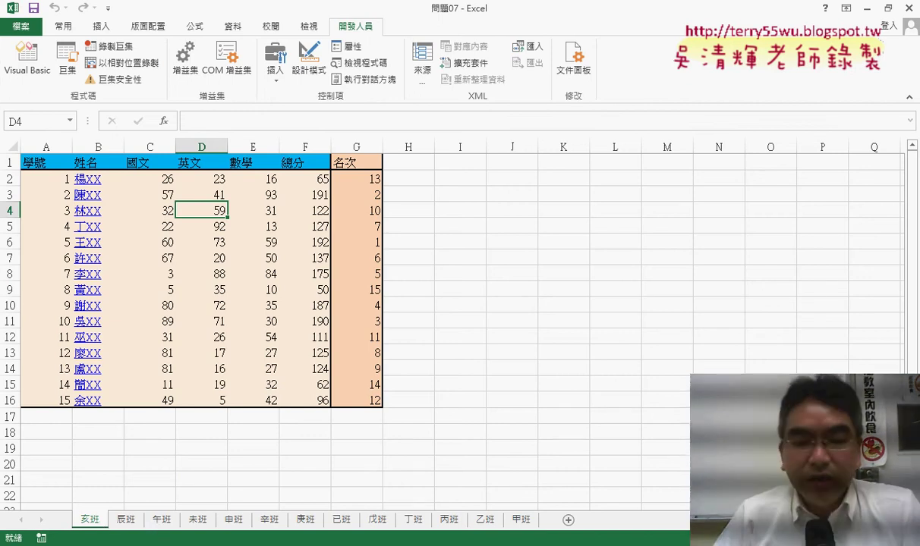
mouse_move(197, 545)
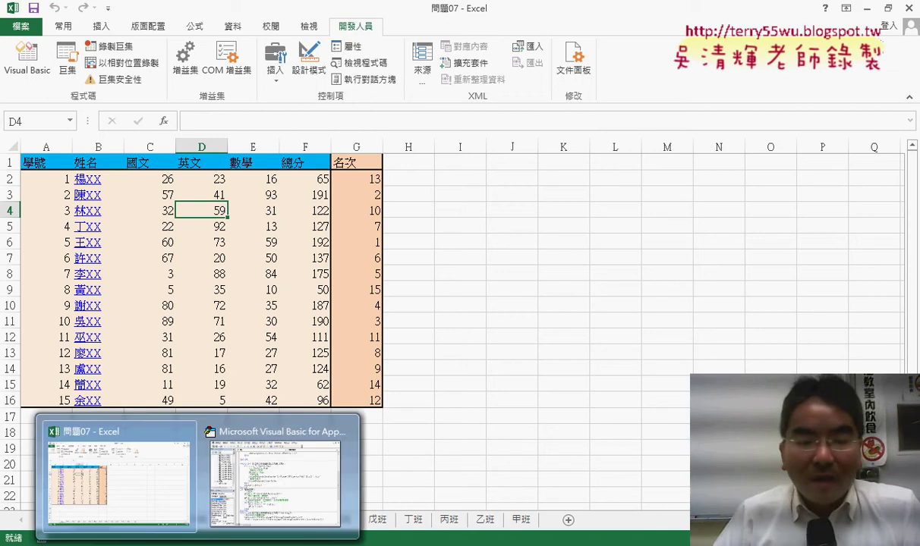
click(253, 506)
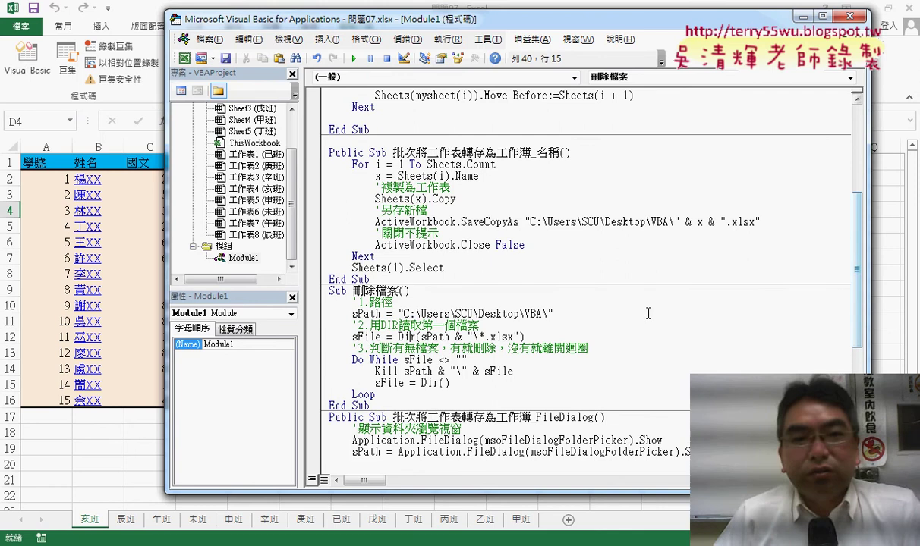
click(288, 38)
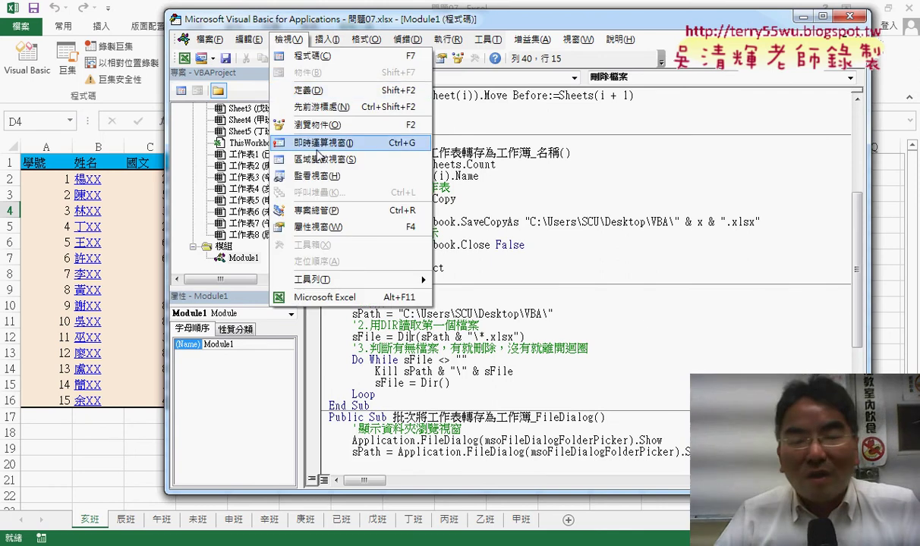
click(345, 152)
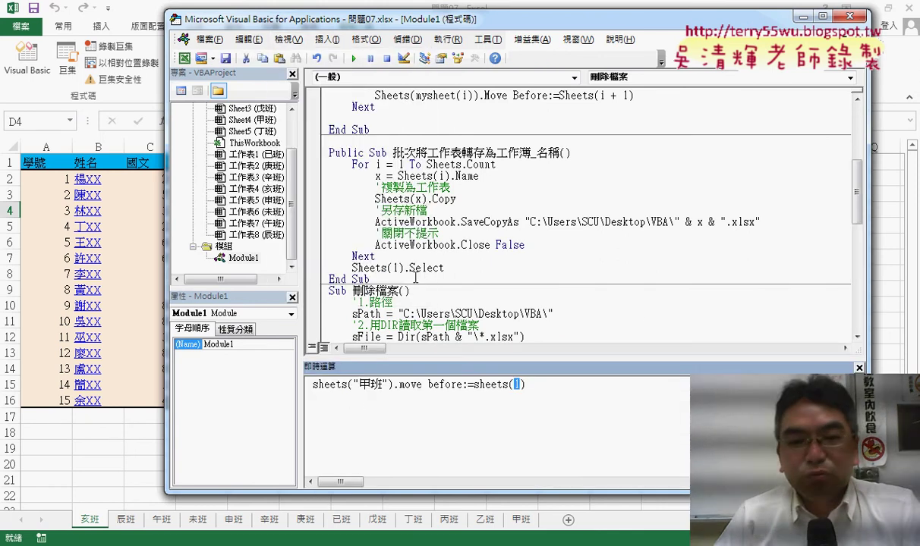
Replace the move part of the Immediate statement with sheets("甲班").copy
drag(393, 384, 612, 386)
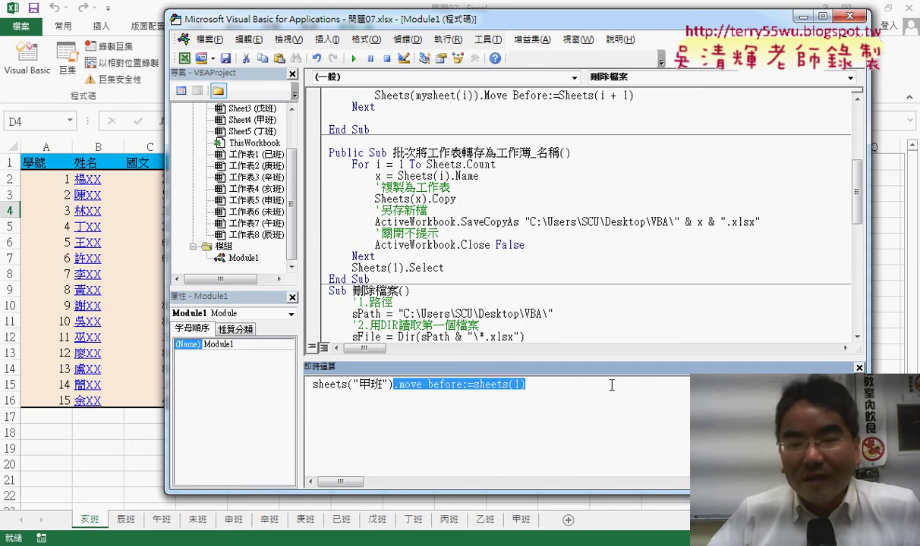
text(.)
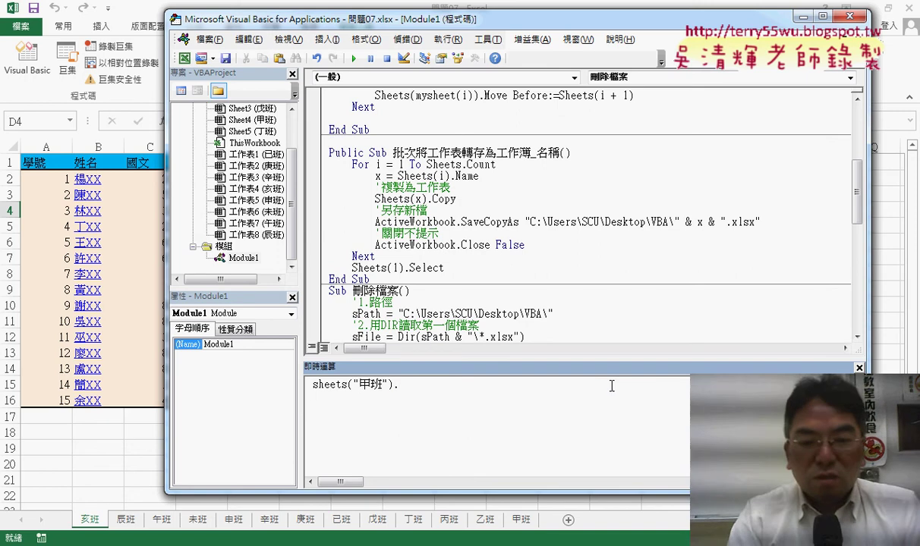
key(F7)
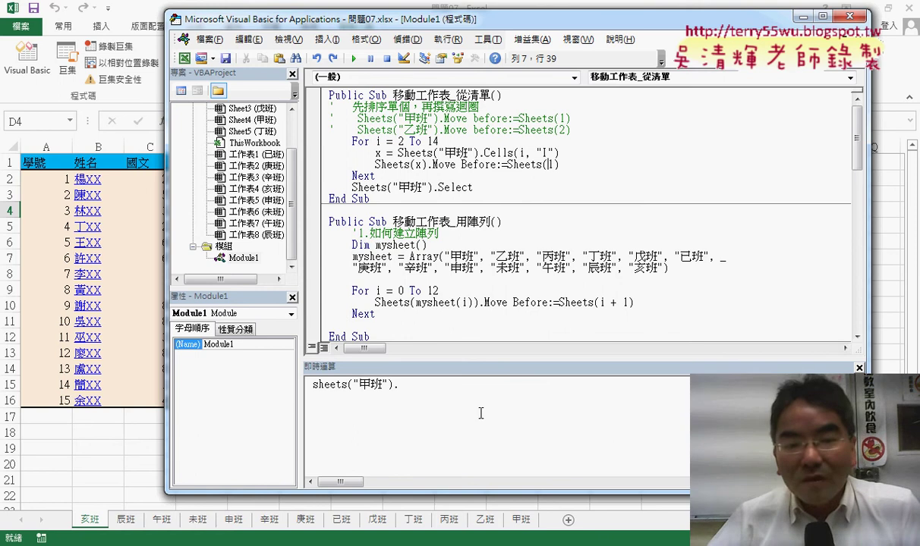
double_click(394, 385)
click(437, 386)
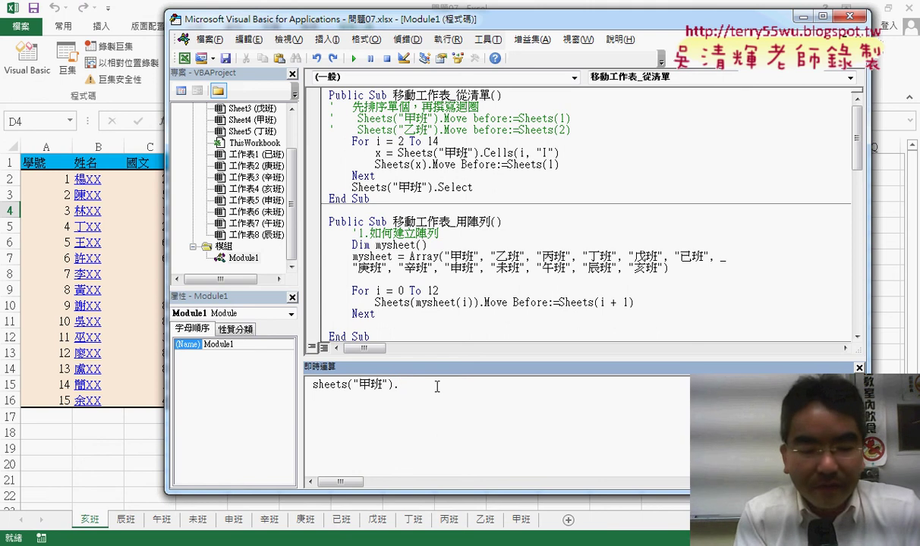
text(copy)
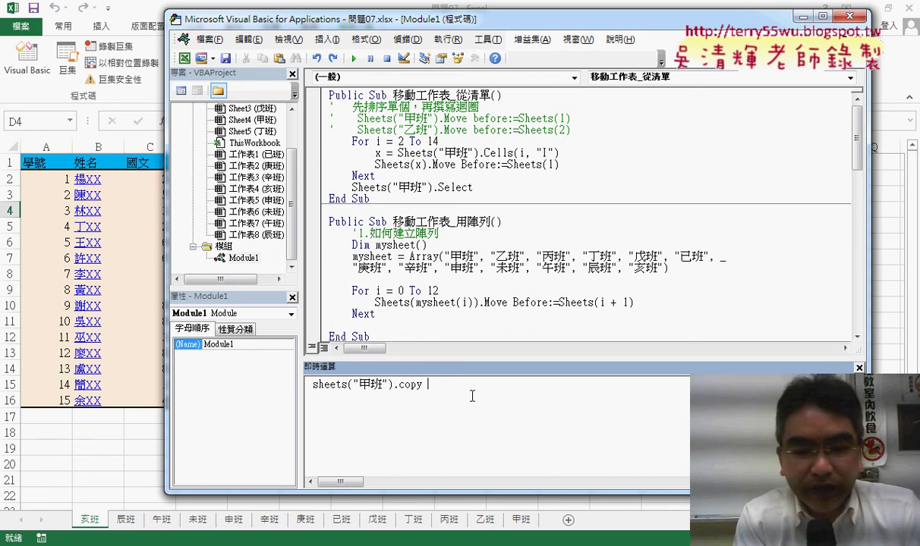
Complete it as copy after:=sheets(sheets.Count ) and run it, adding 甲班 (2) at the end
text(a)
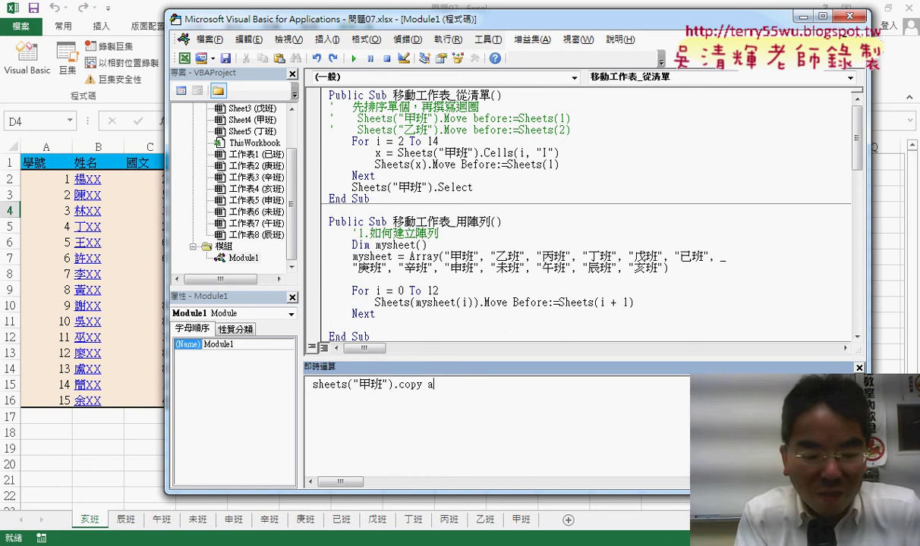
text(fter)
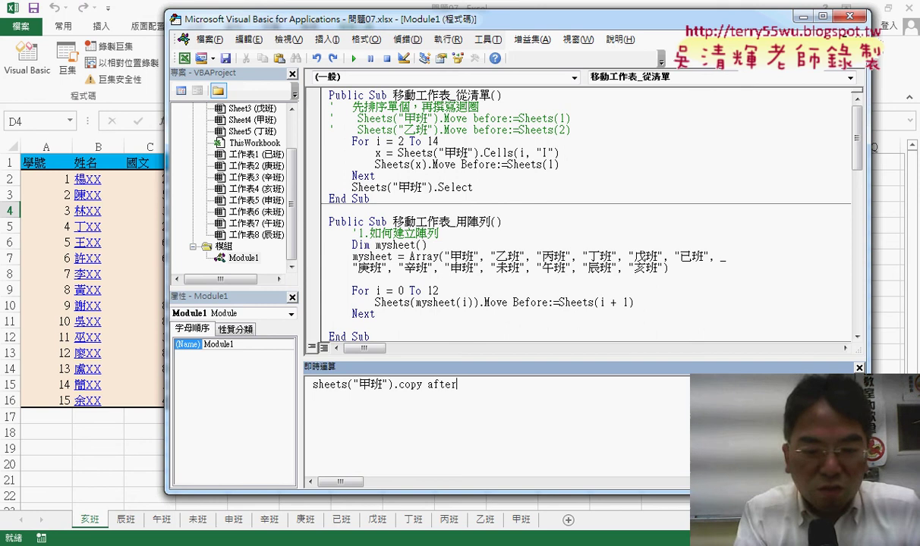
text(:=sh)
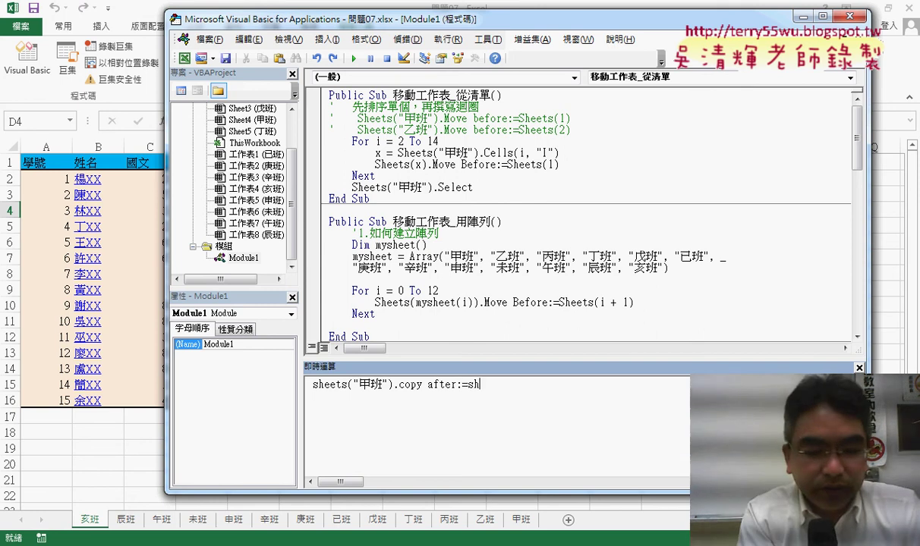
text(eets()
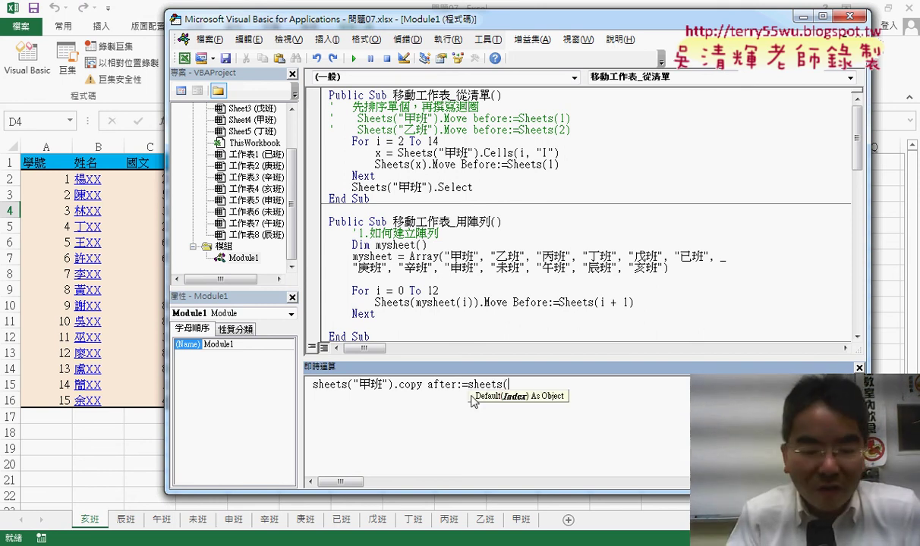
text(13)
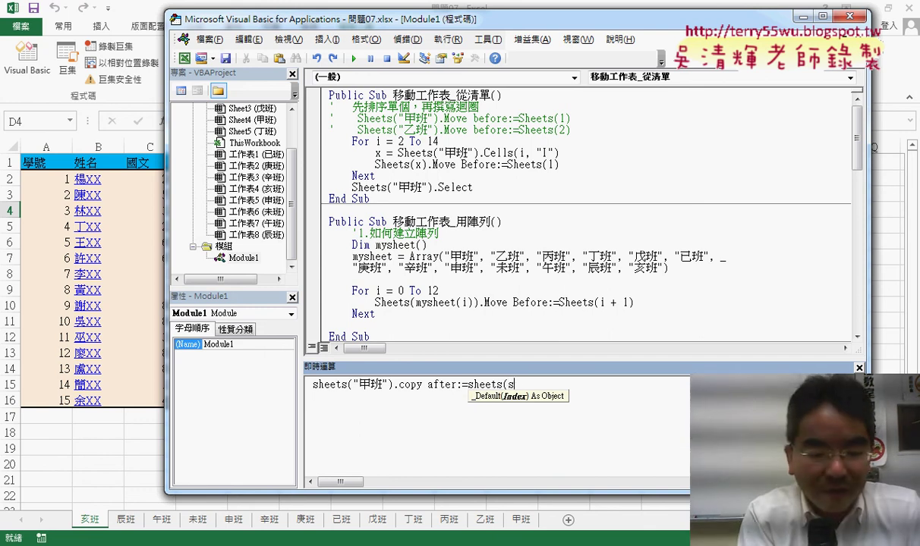
text(heets)
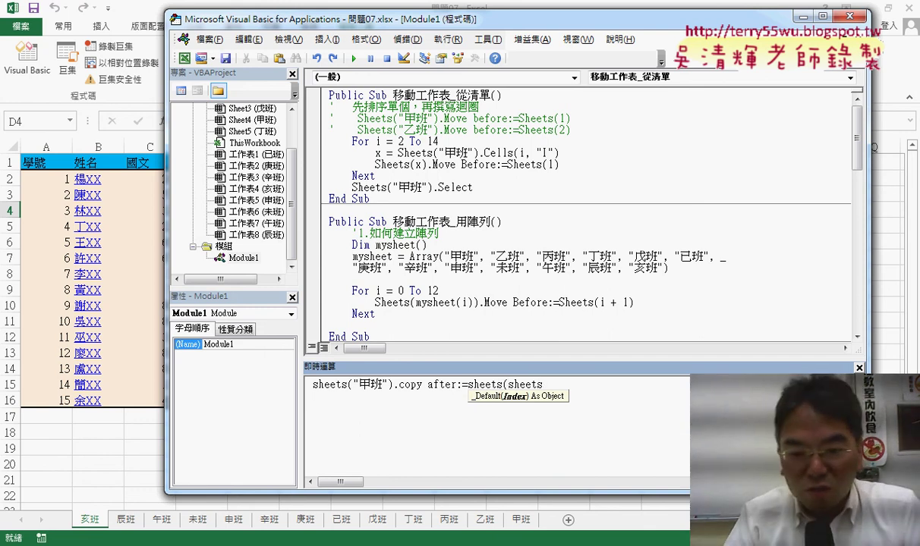
text(.)
key(Down)
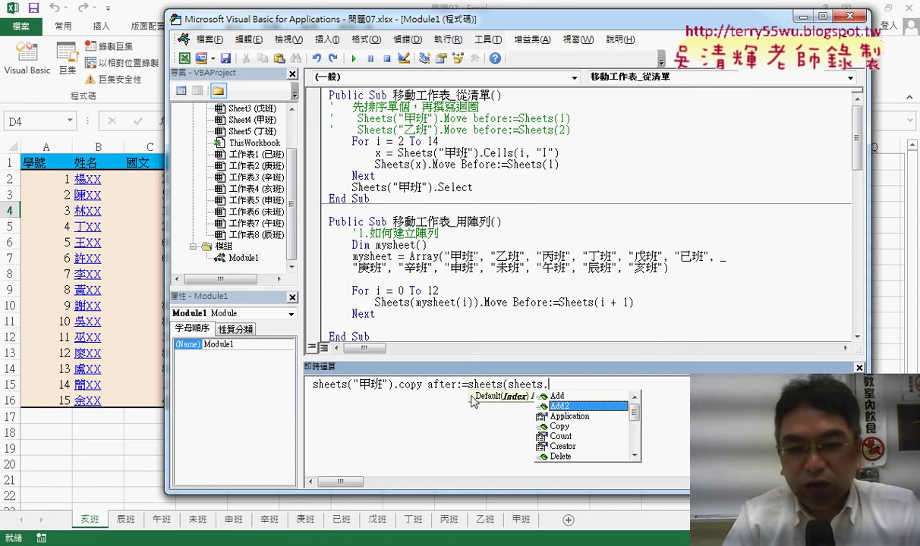
key(Down)
key(Down)
key(Down)
key(Tab)
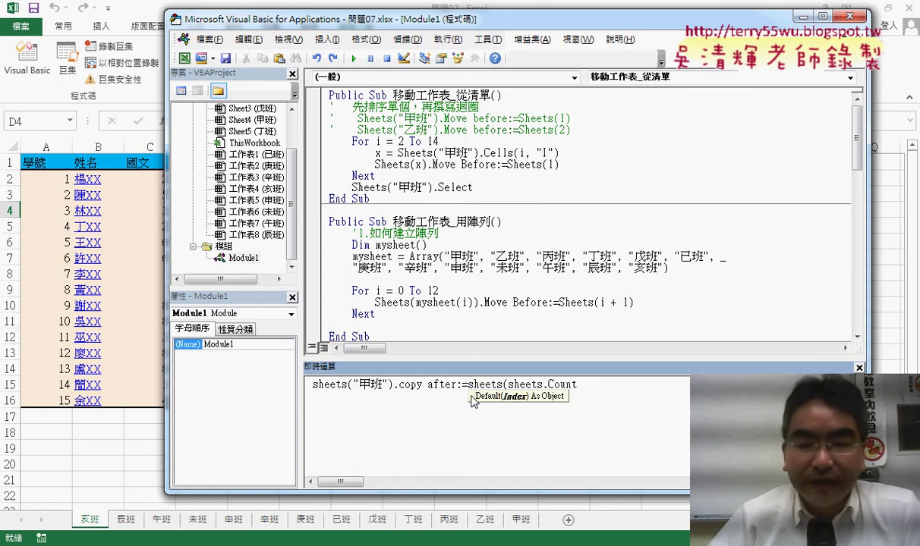
text())
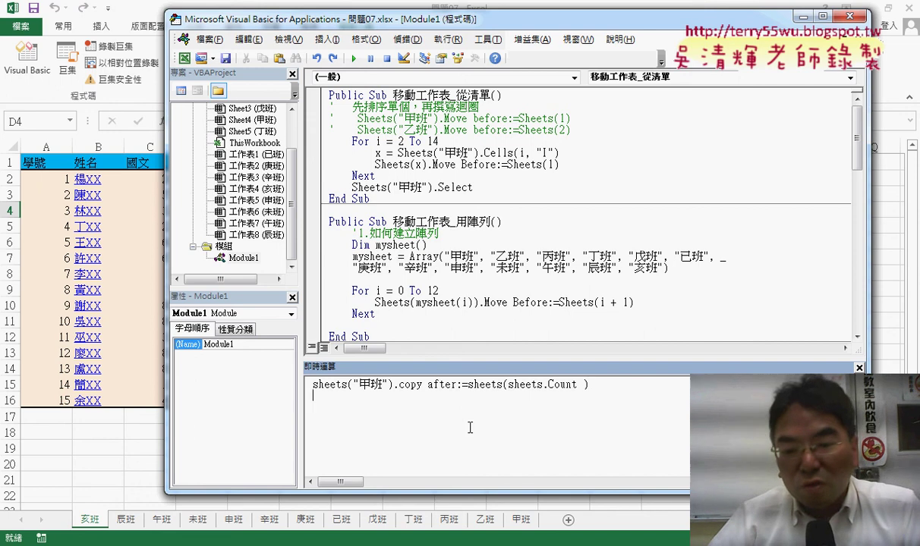
click(410, 384)
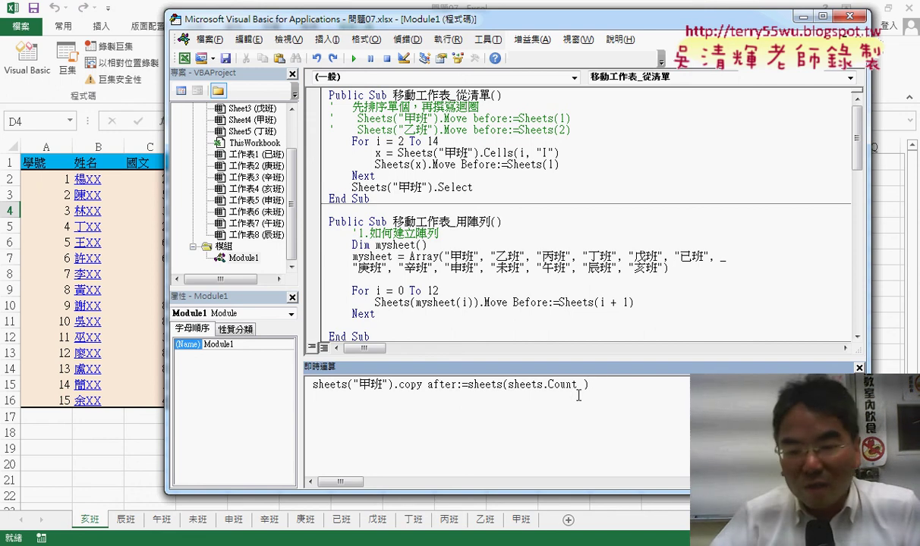
click(599, 384)
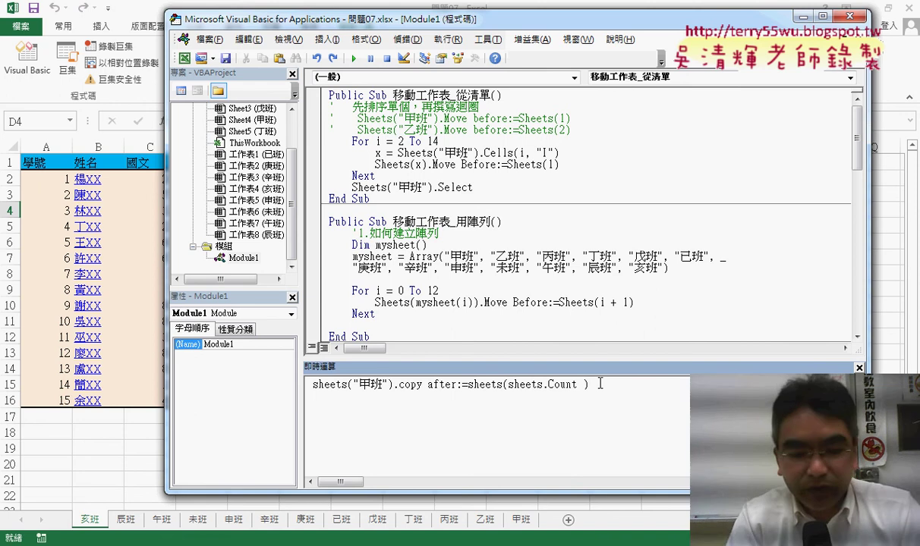
key(Return)
drag(566, 499, 517, 534)
mouse_move(515, 495)
mouse_down()
mouse_move(567, 494)
mouse_move(595, 477)
mouse_up()
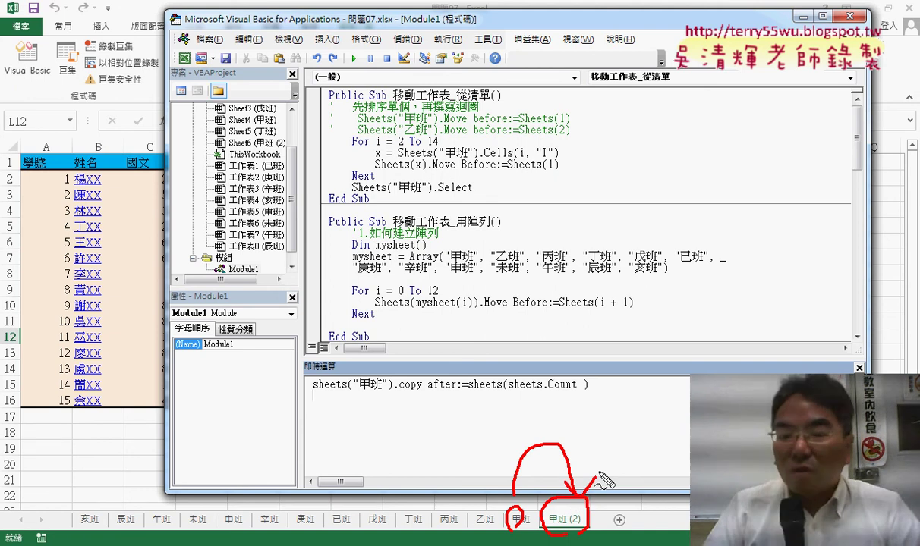
Rerun the copy statement in the Immediate window, adding a 甲班 (3) sheet
key(Escape)
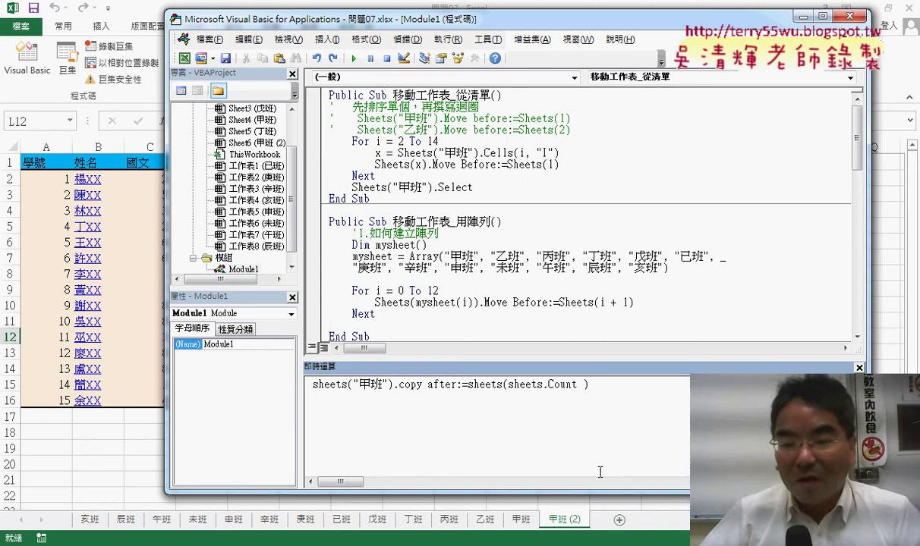
click(623, 385)
key(Return)
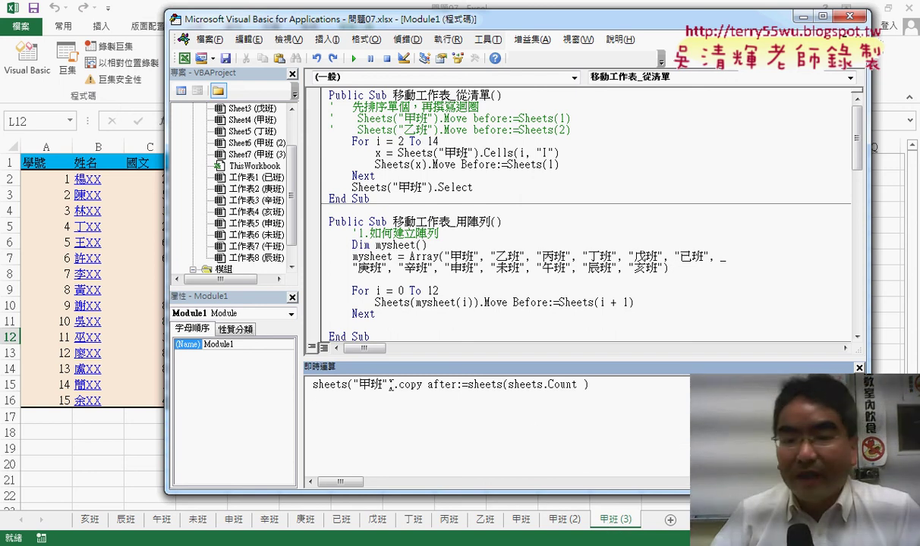
drag(393, 385, 423, 384)
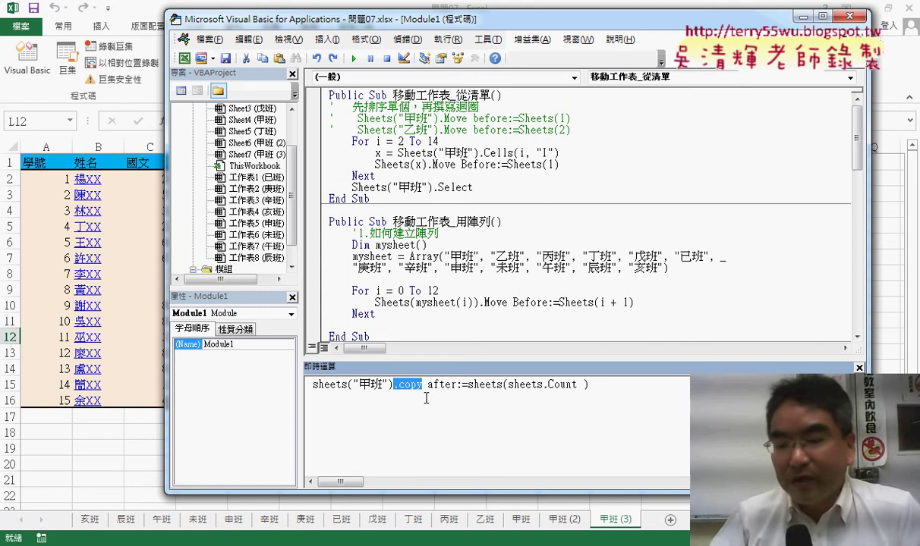
Delete the 甲班 (3) and 甲班 (2) sheets, confirming each deletion
right_click(618, 520)
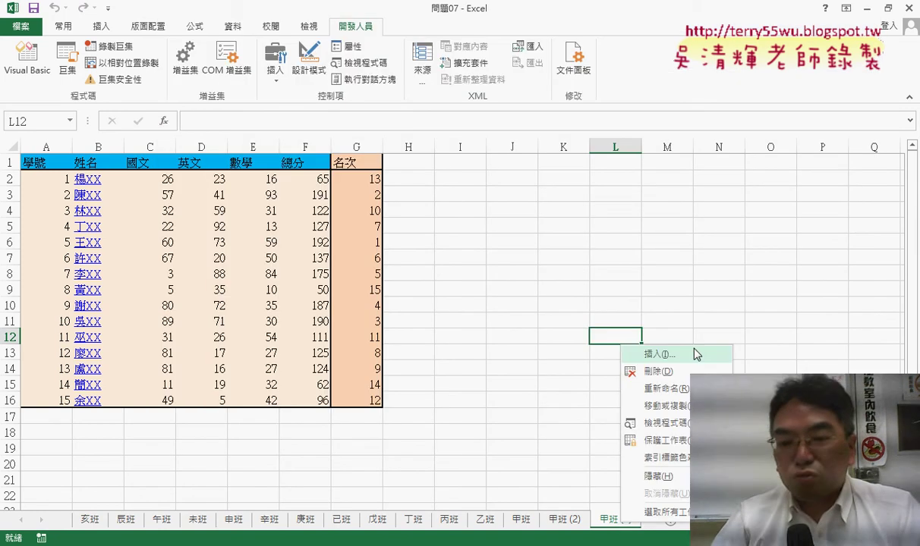
click(657, 371)
click(420, 314)
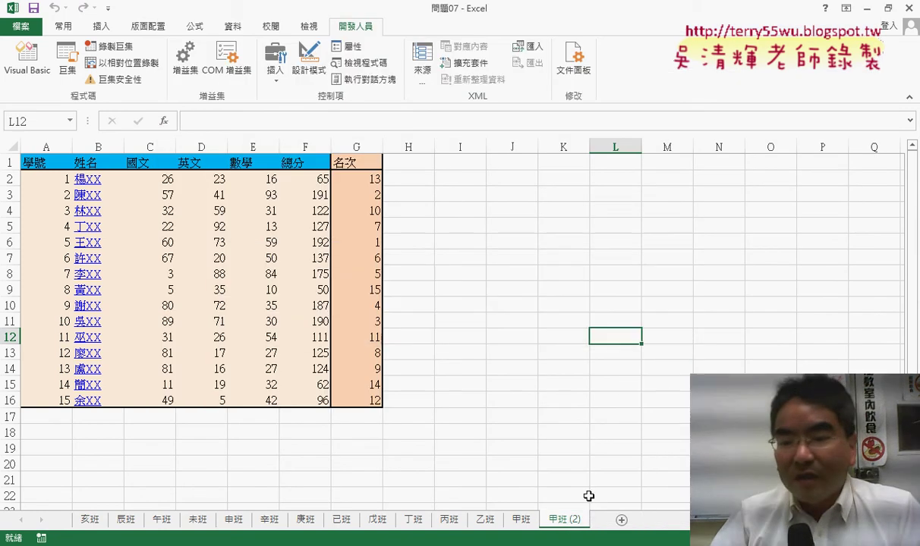
right_click(585, 516)
click(616, 372)
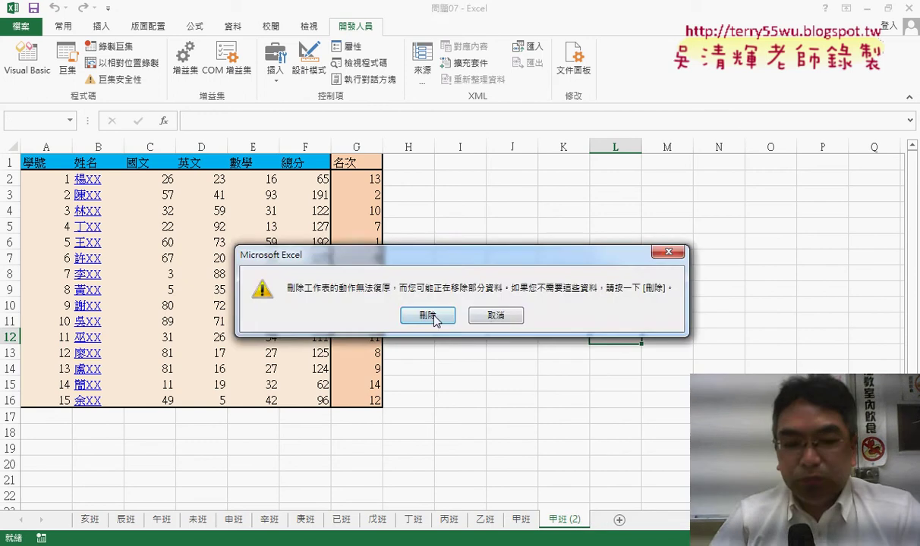
click(406, 302)
Remove the after:=sheets(sheets.Count) argument so the line reads sheets("甲班").copy
click(276, 514)
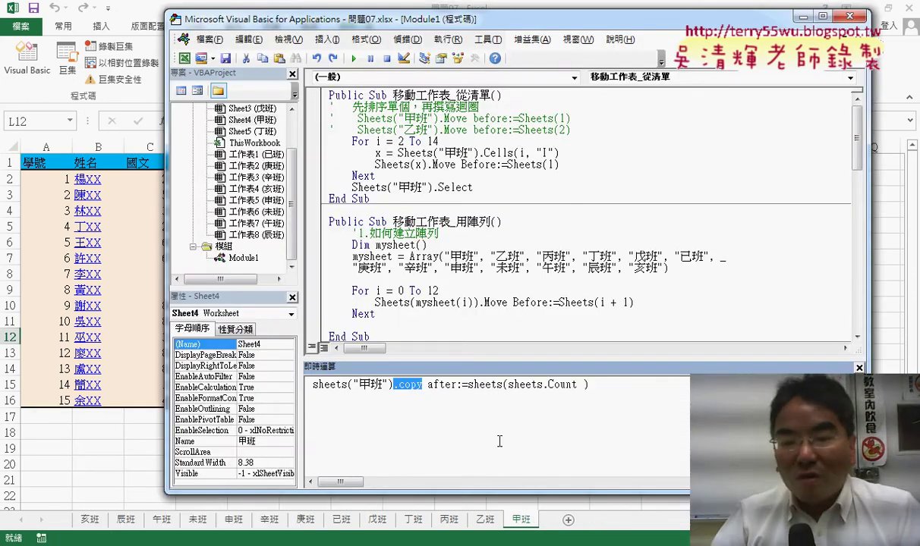
drag(502, 388, 444, 392)
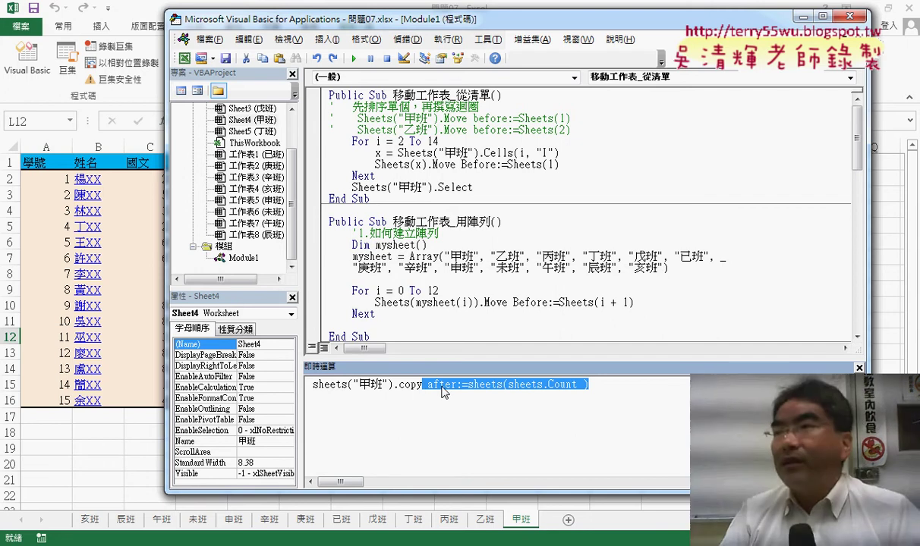
key(Delete)
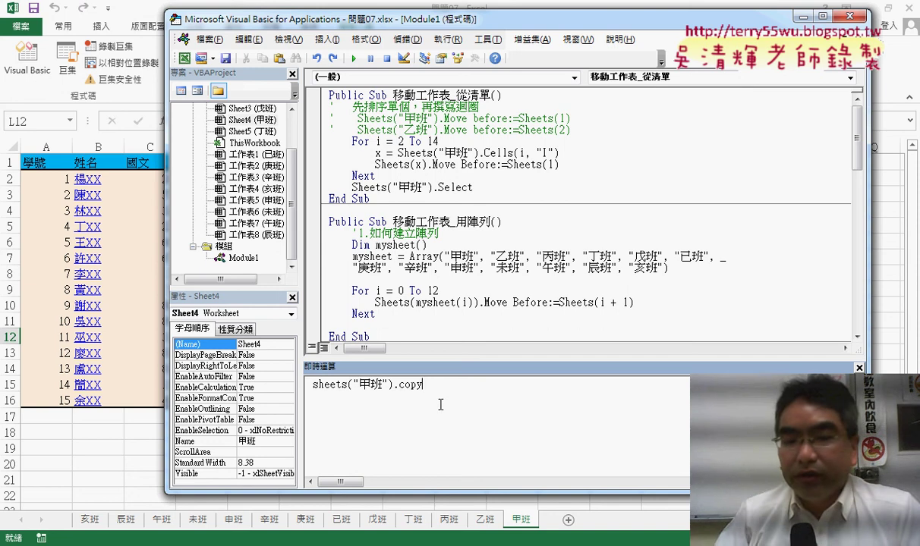
key(Return)
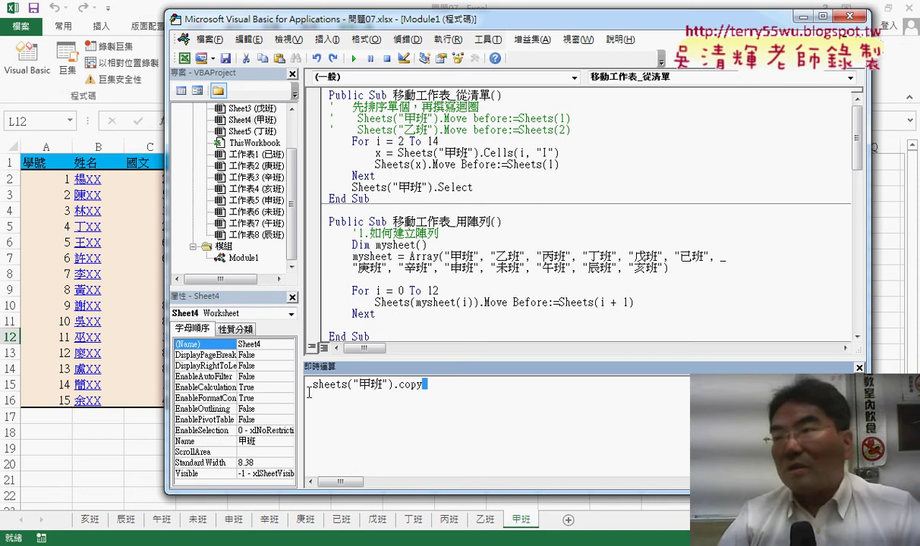
drag(448, 386, 316, 388)
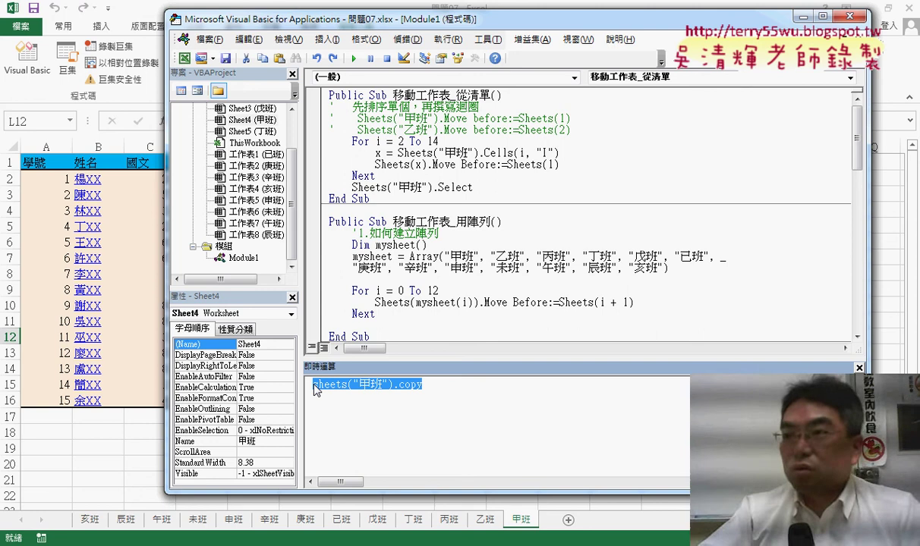
click(442, 385)
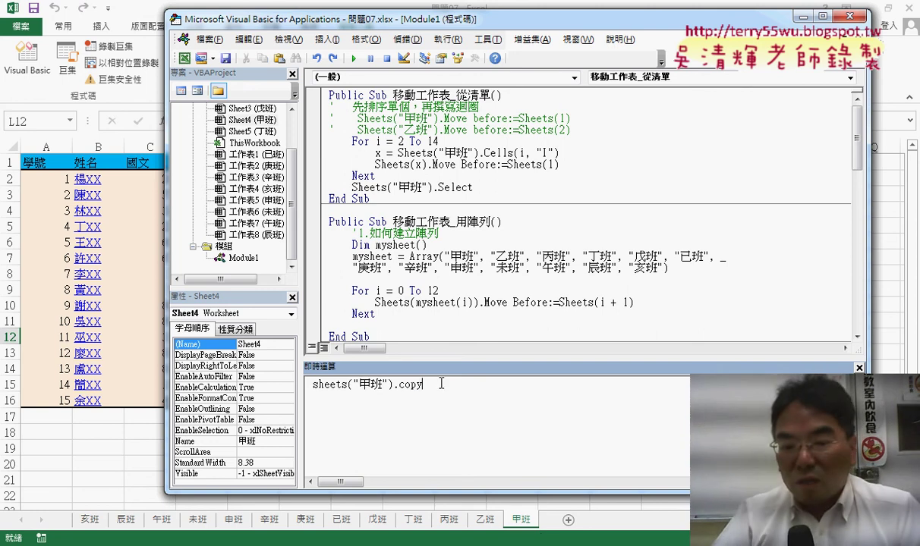
Run sheets("甲班").copy to create workbook 活頁簿54, view it, then bring 問題07 forward
key(Return)
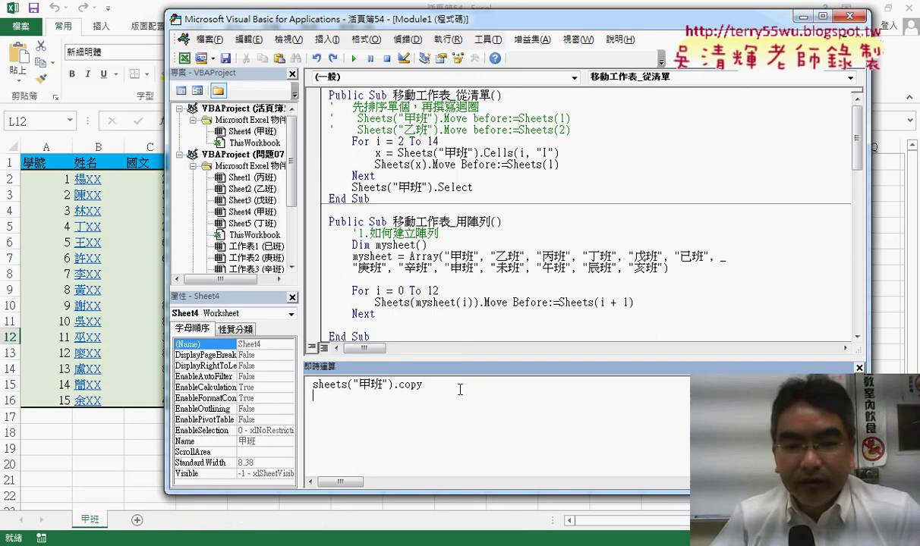
key(alt+F11)
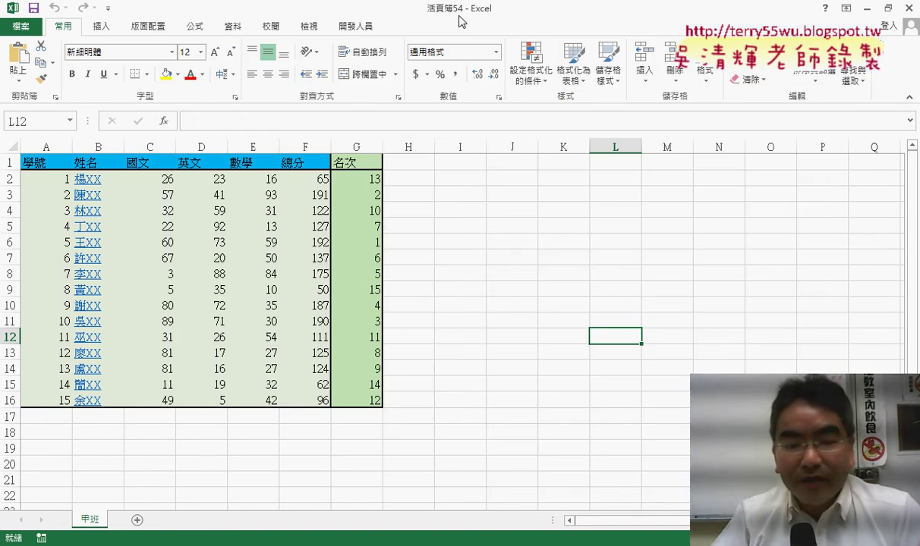
click(137, 495)
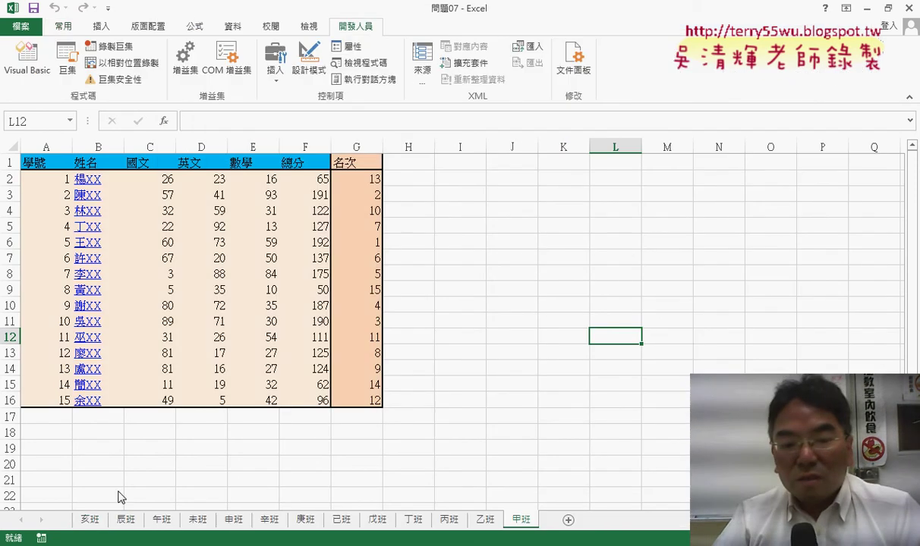
mouse_move(323, 517)
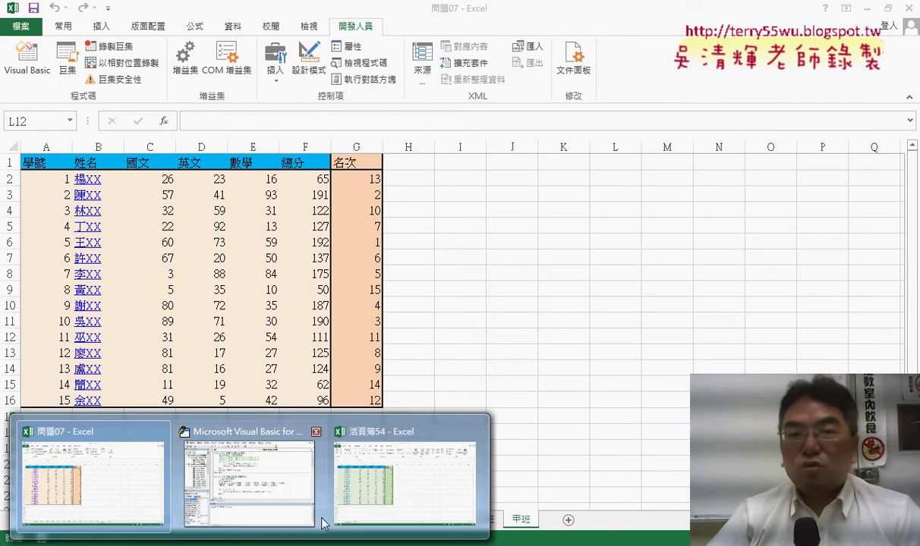
click(403, 490)
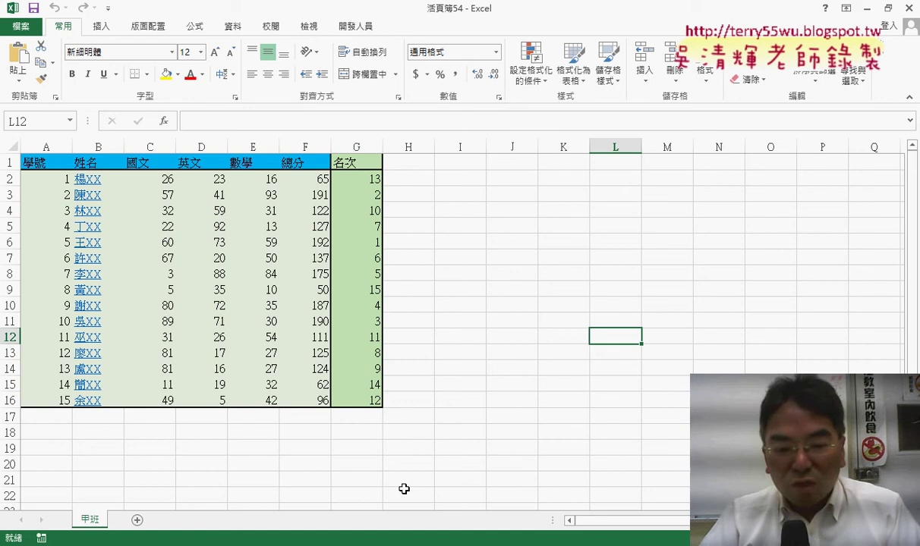
mouse_move(227, 540)
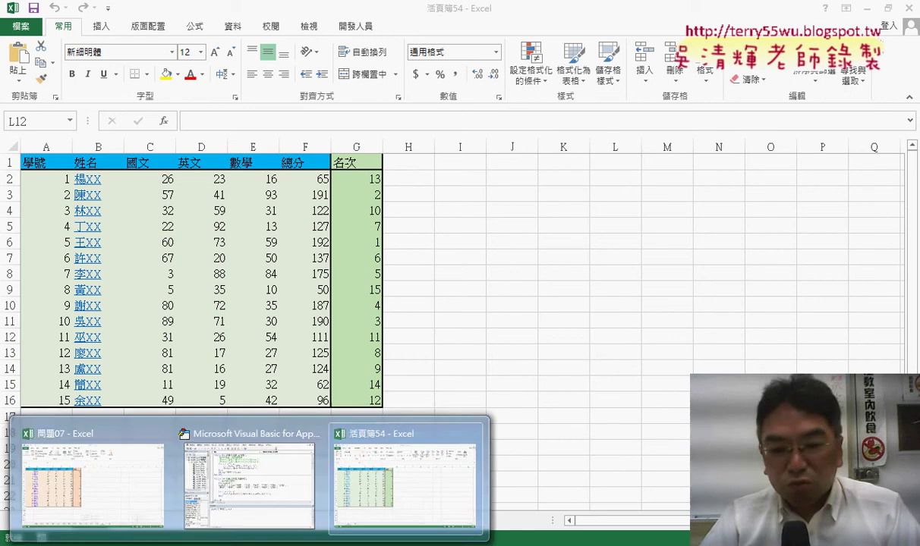
click(161, 501)
Set Move or Copy for 甲班 to Create a copy in (new book), then cancel
right_click(533, 521)
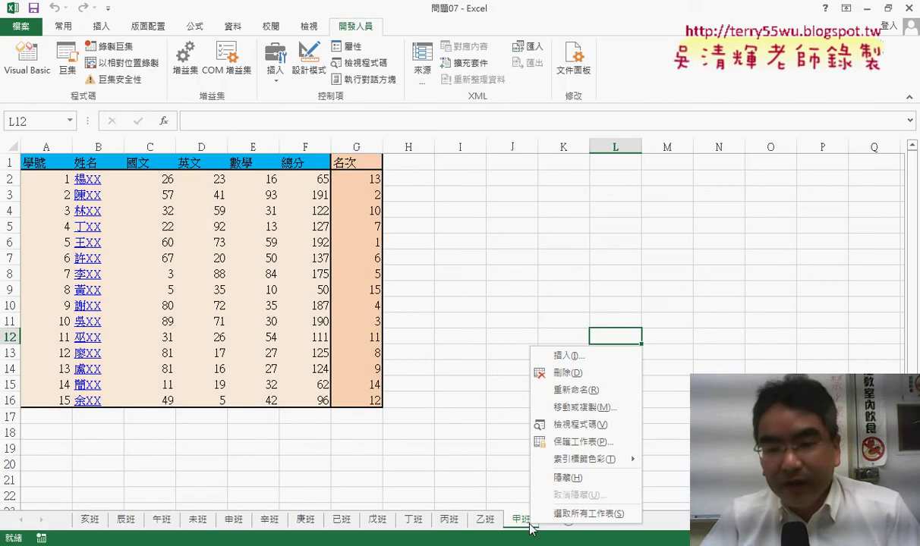
click(579, 405)
click(516, 468)
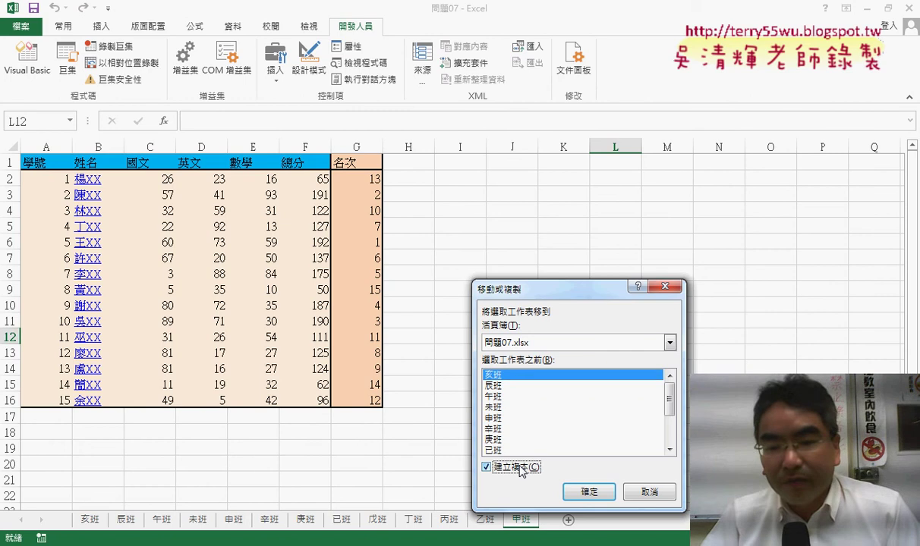
scroll(516, 448, down, 3)
click(501, 440)
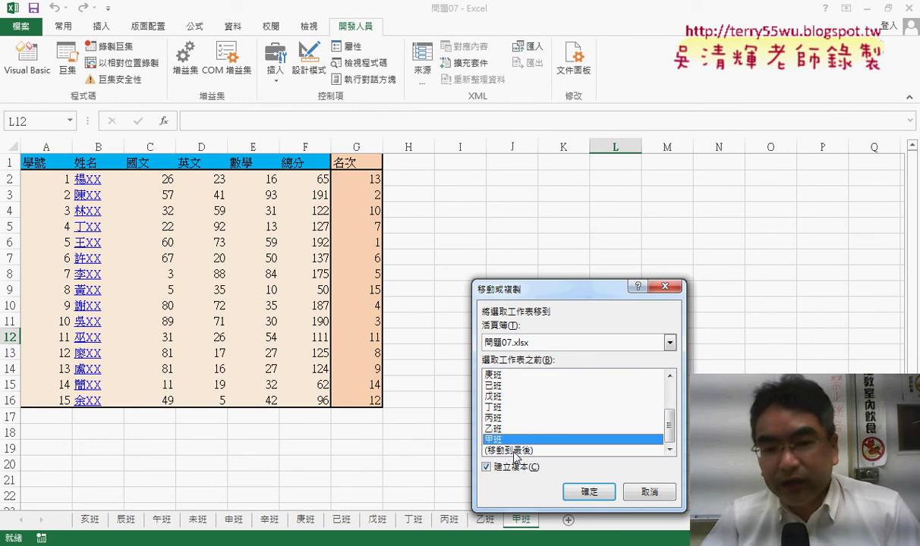
click(669, 342)
click(550, 355)
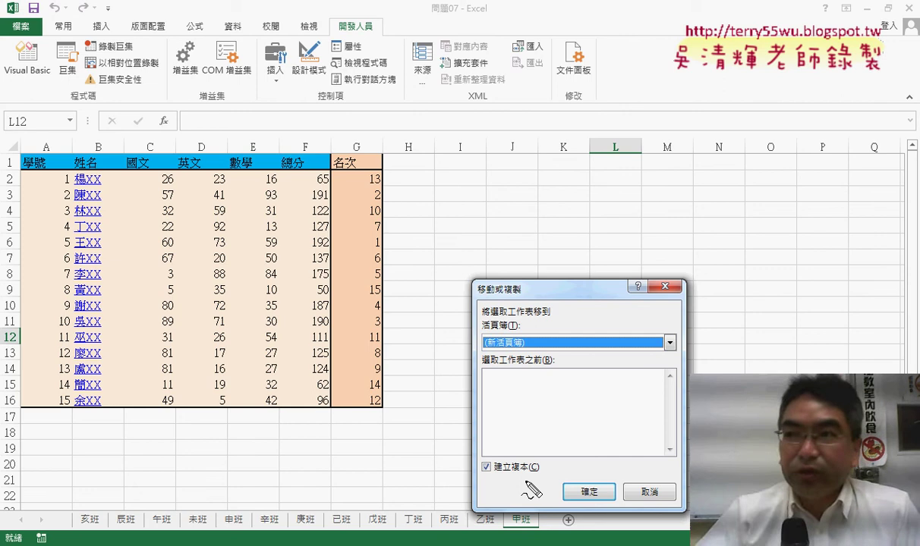
mouse_move(533, 478)
mouse_down()
mouse_move(476, 477)
mouse_move(485, 455)
mouse_up()
drag(503, 287, 493, 292)
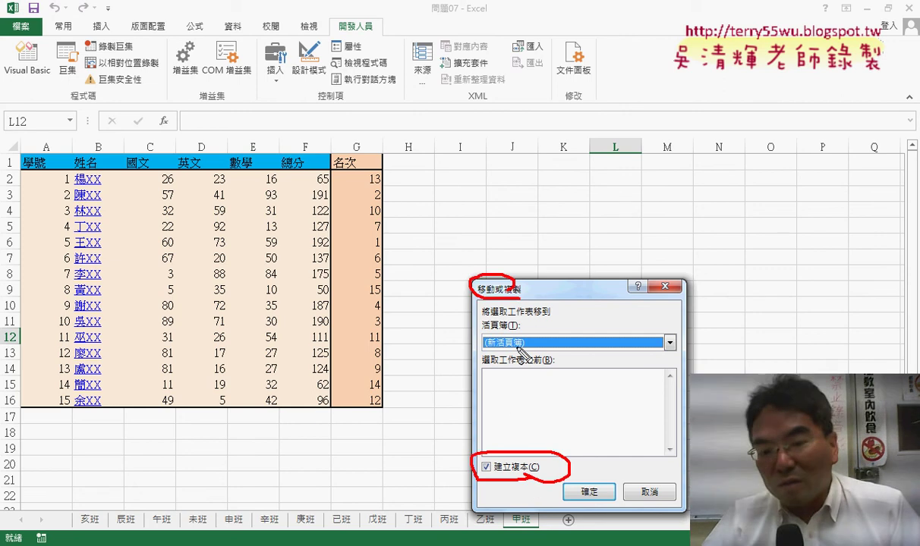
drag(521, 348, 524, 339)
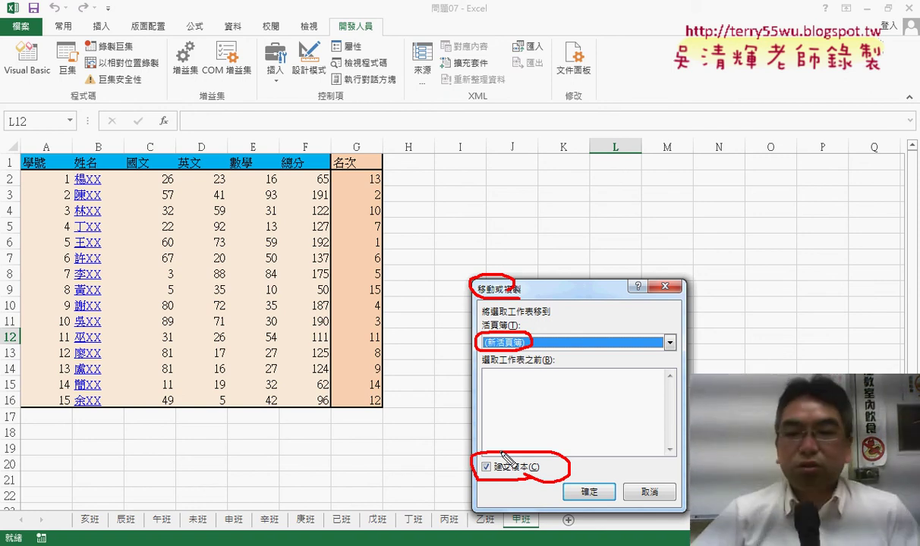
click(650, 493)
Switch to workbook 活頁簿54, then bring the VBA editor to the front
mouse_move(396, 513)
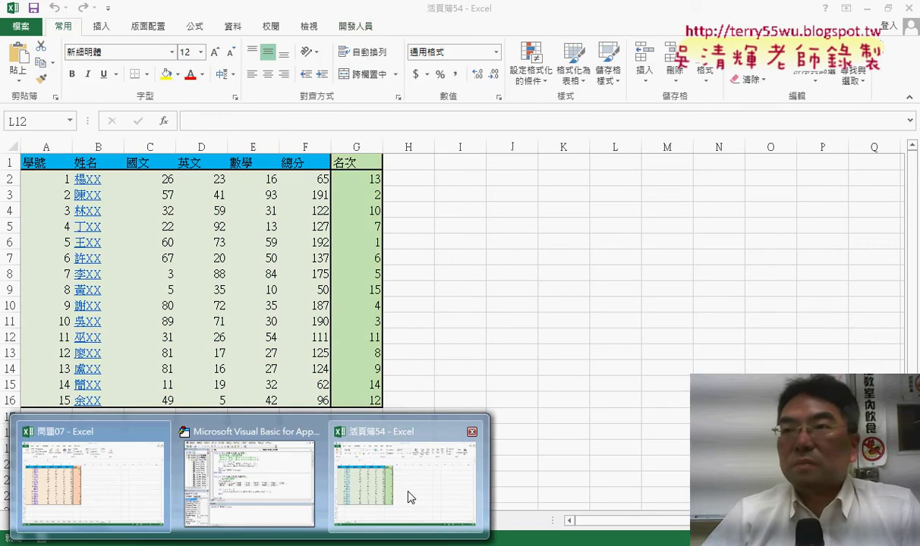
click(410, 497)
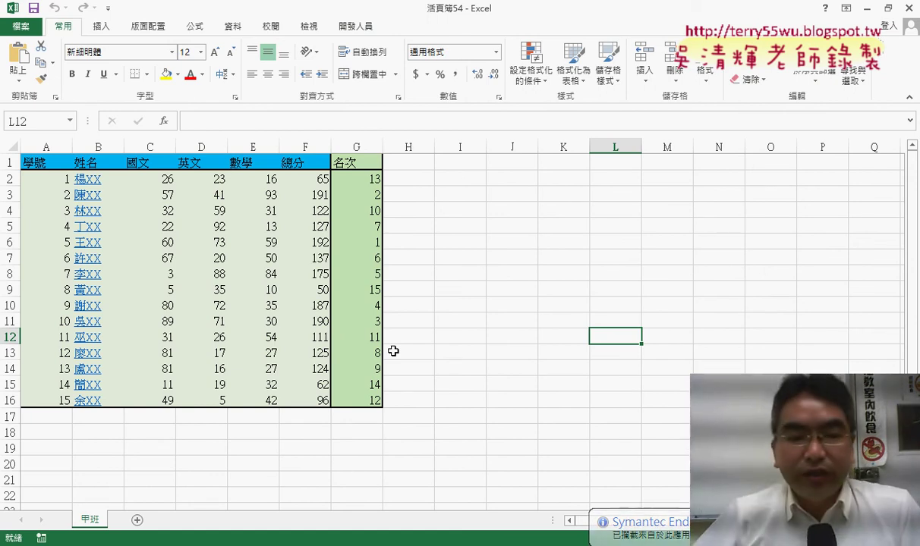
mouse_move(237, 541)
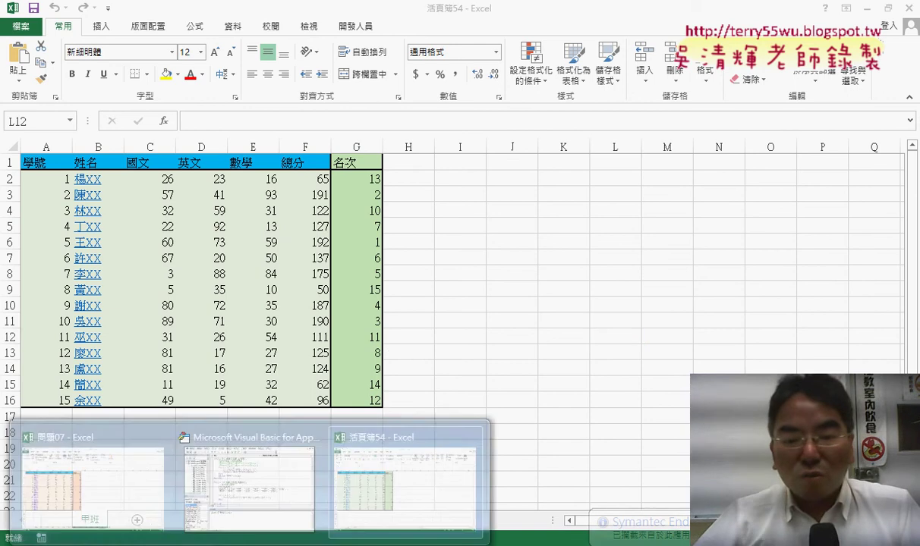
click(318, 507)
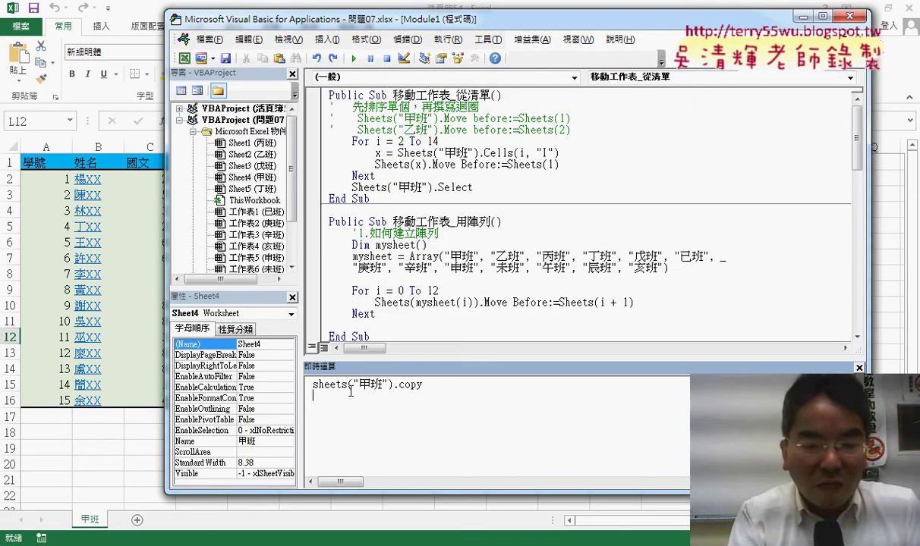
Type activeworkbook.s on a new Immediate line and browse suggested members such as SaveAs
text(a)
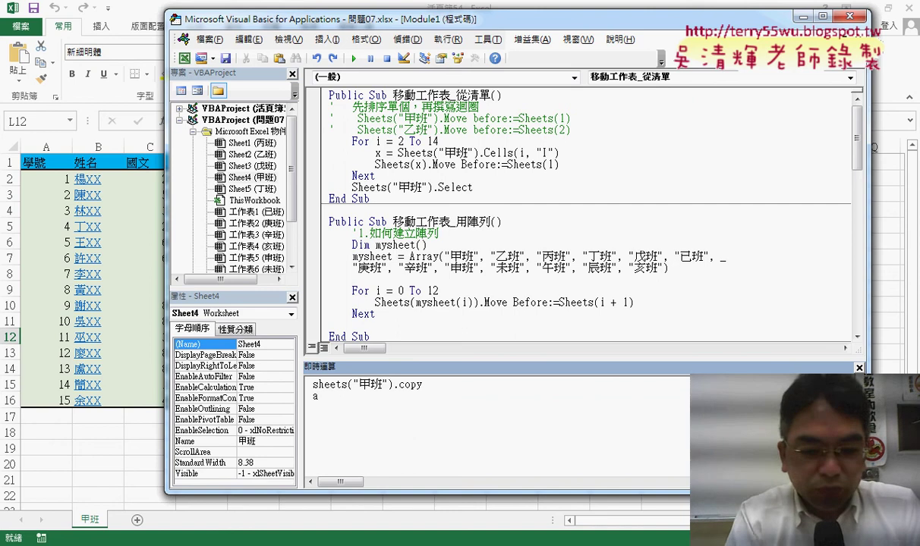
text(ctiv)
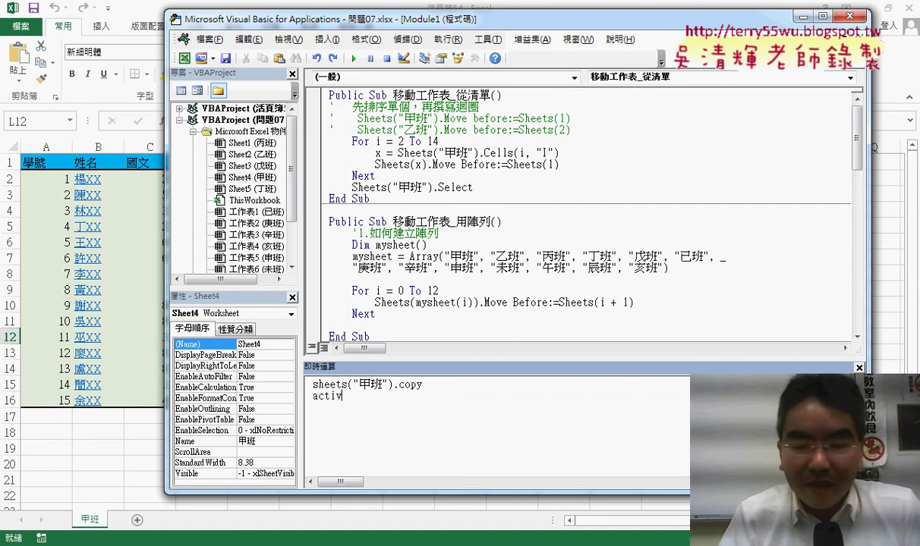
text(e)
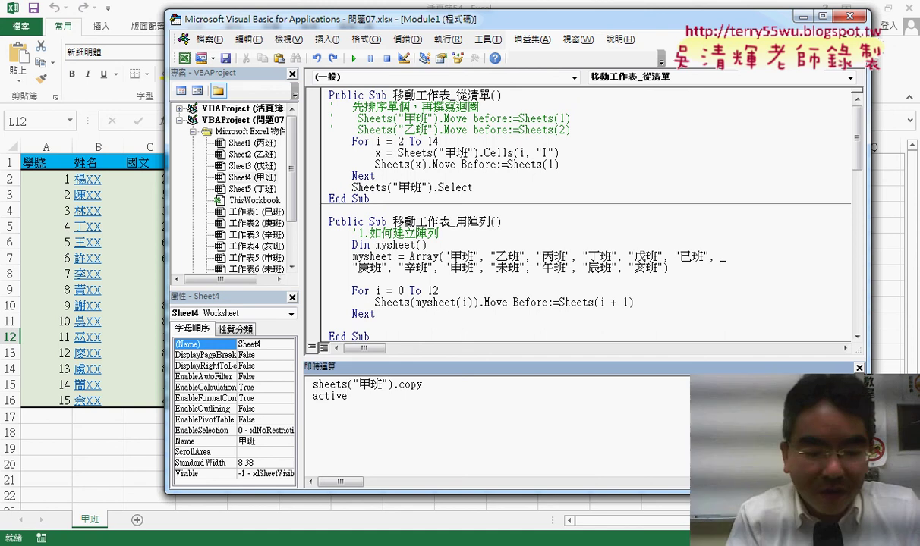
text(wo)
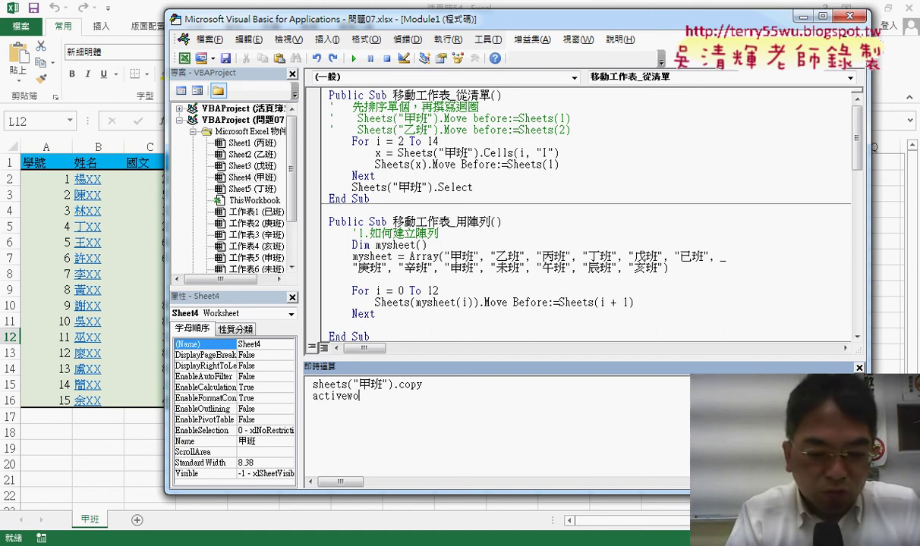
text(rkbook)
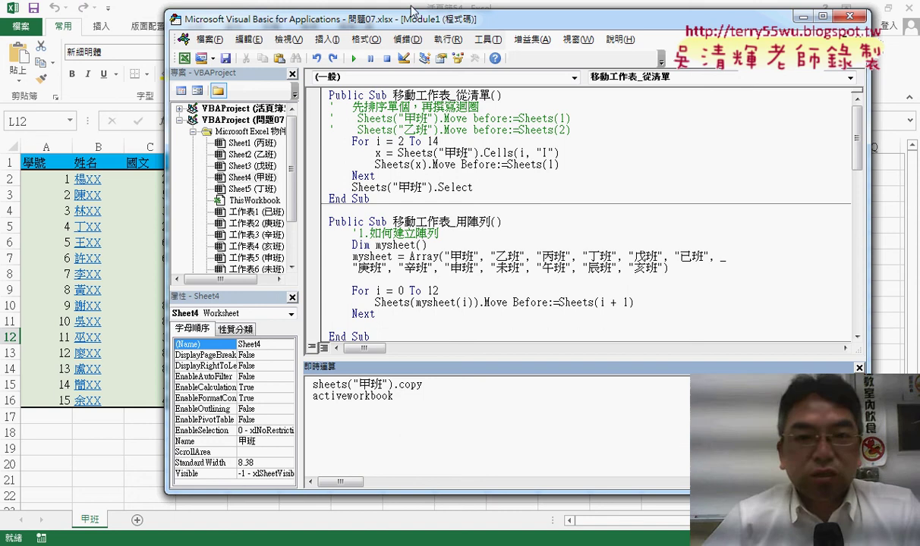
drag(412, 10, 413, 53)
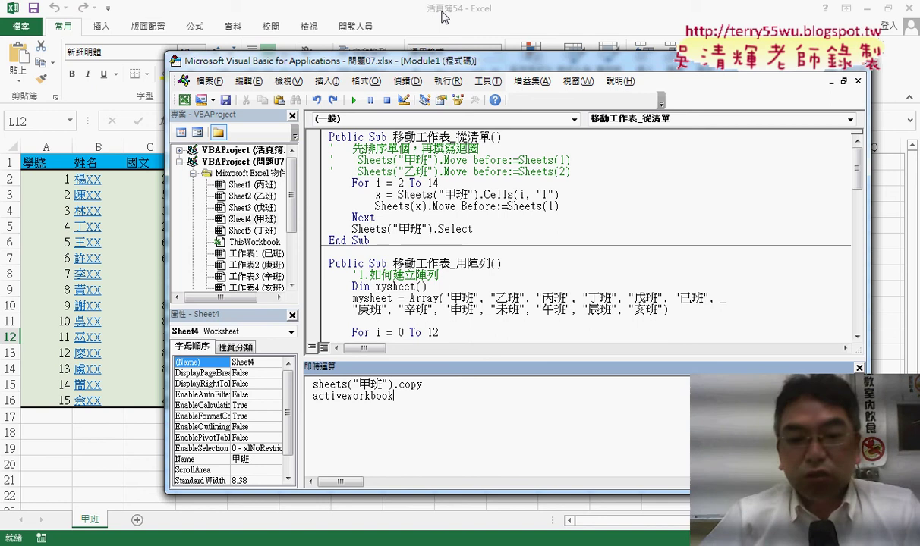
drag(395, 395, 313, 395)
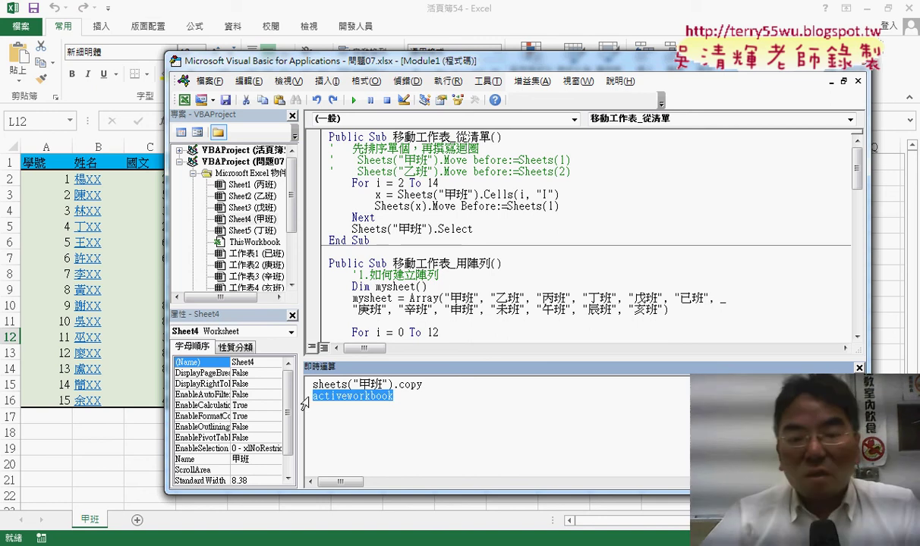
click(405, 395)
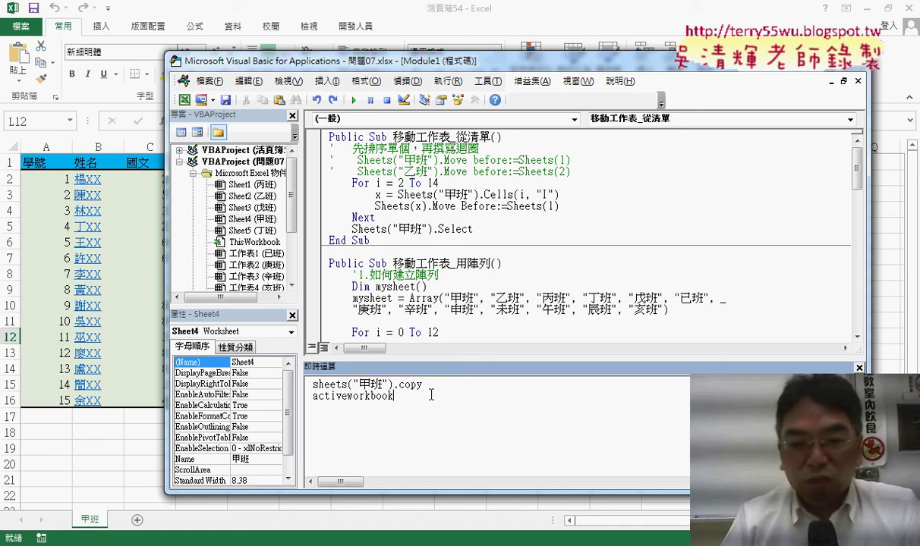
text(.)
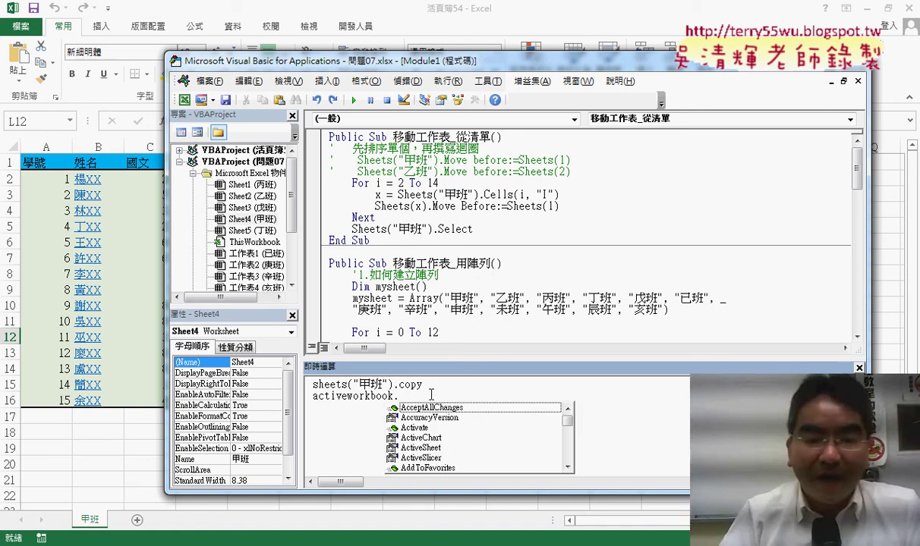
text(s)
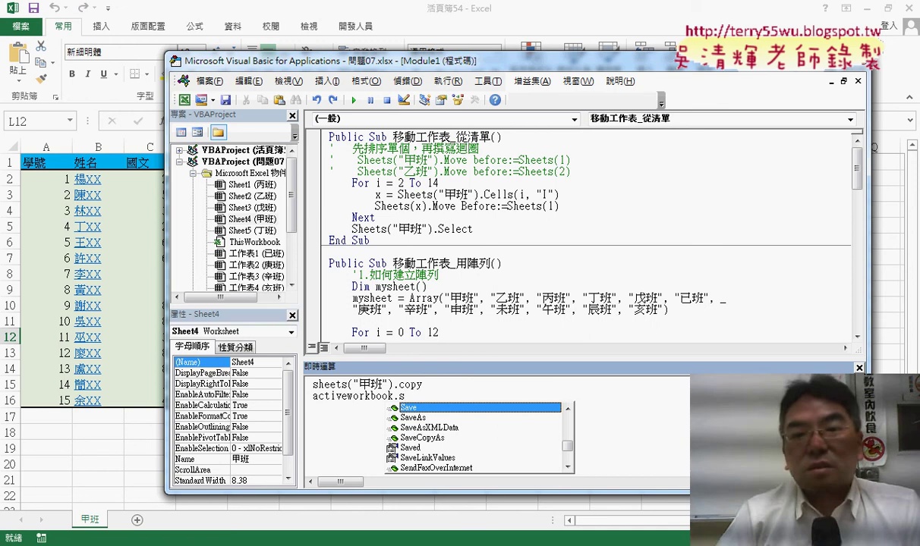
key(Down)
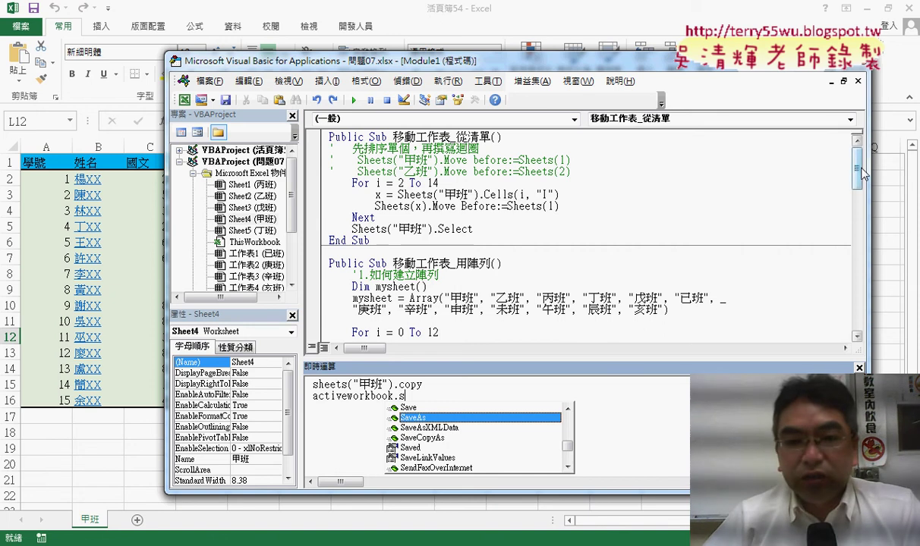
drag(858, 171, 862, 238)
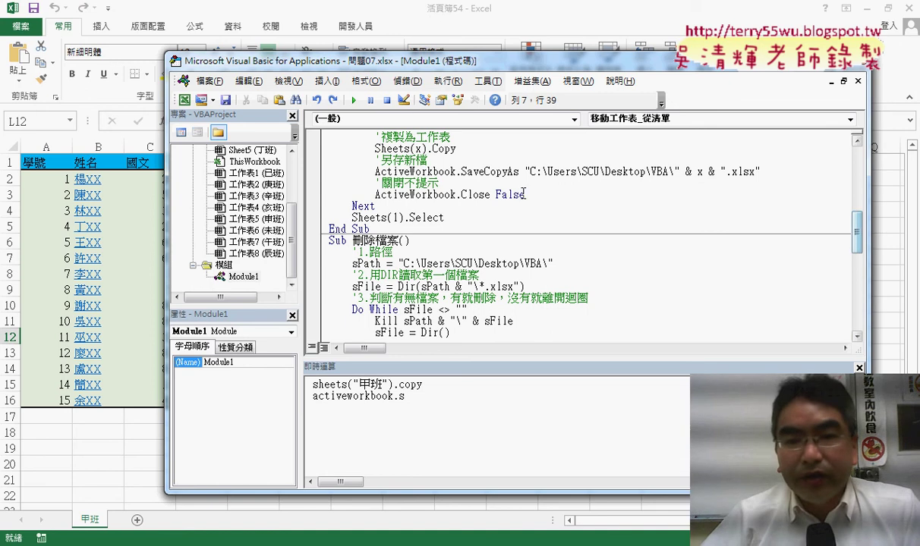
click(457, 172)
drag(457, 171, 516, 173)
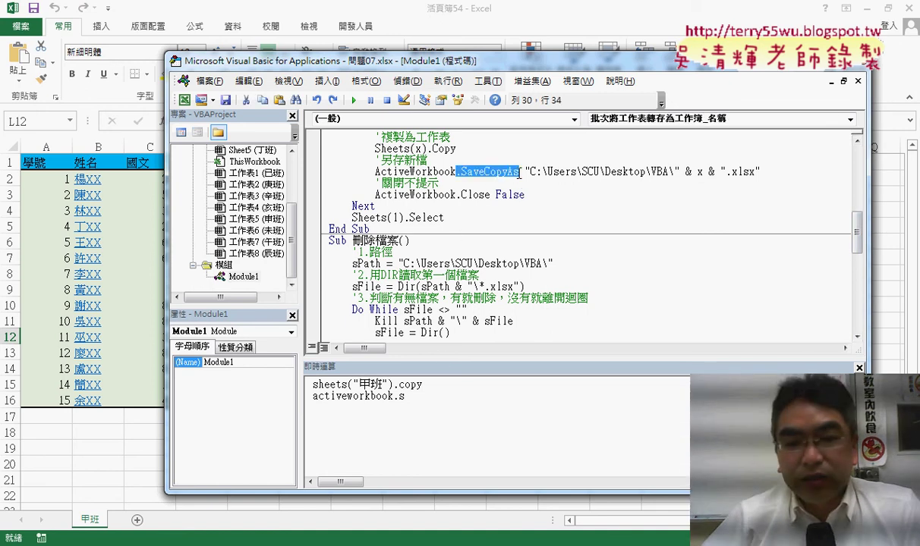
drag(406, 396, 393, 396)
text(.)
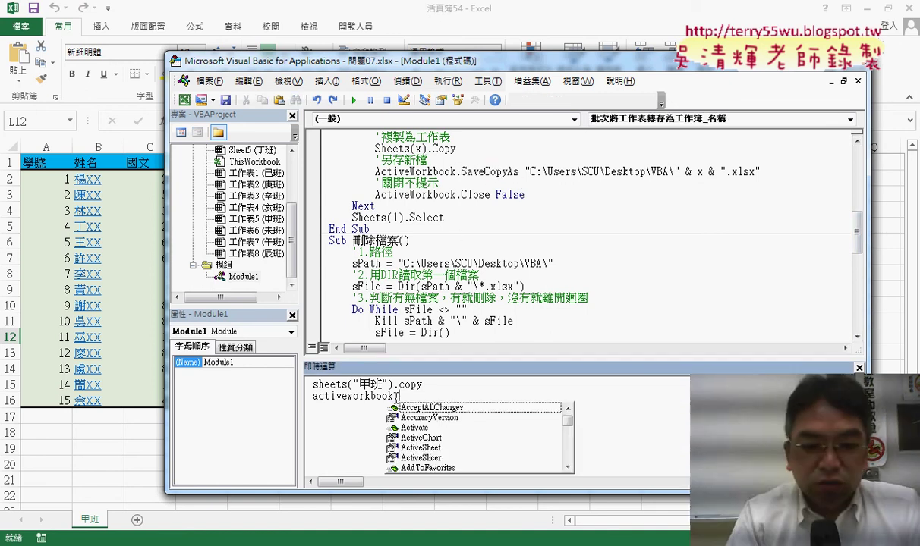
text(s)
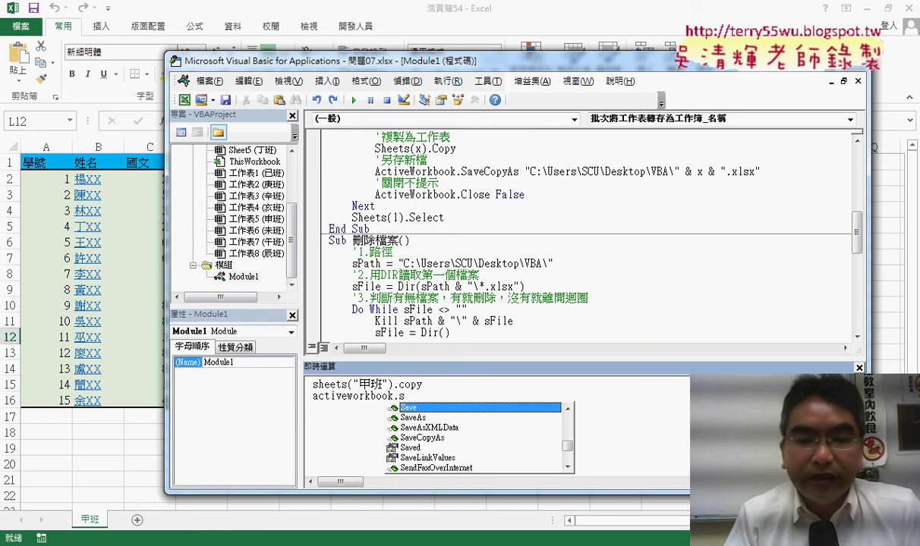
key(Down)
key(Down)
key(Down)
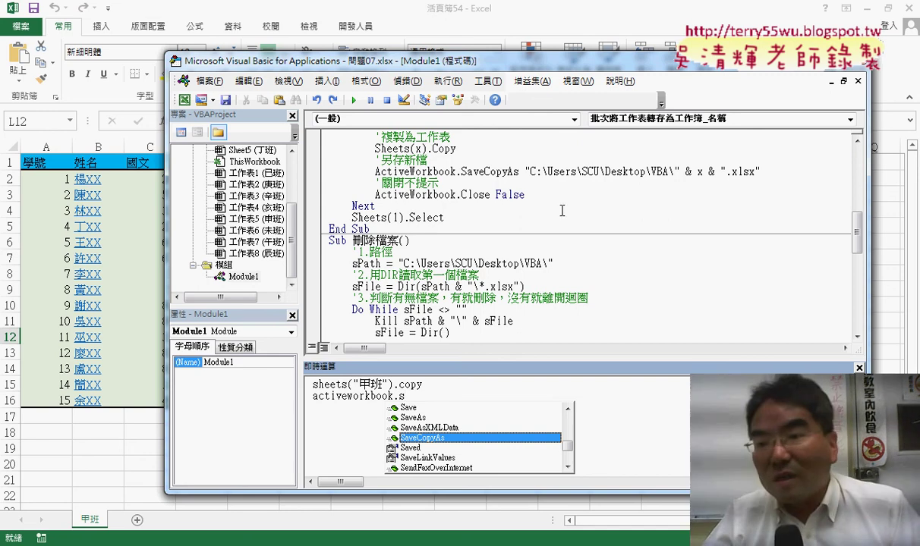
drag(759, 171, 529, 171)
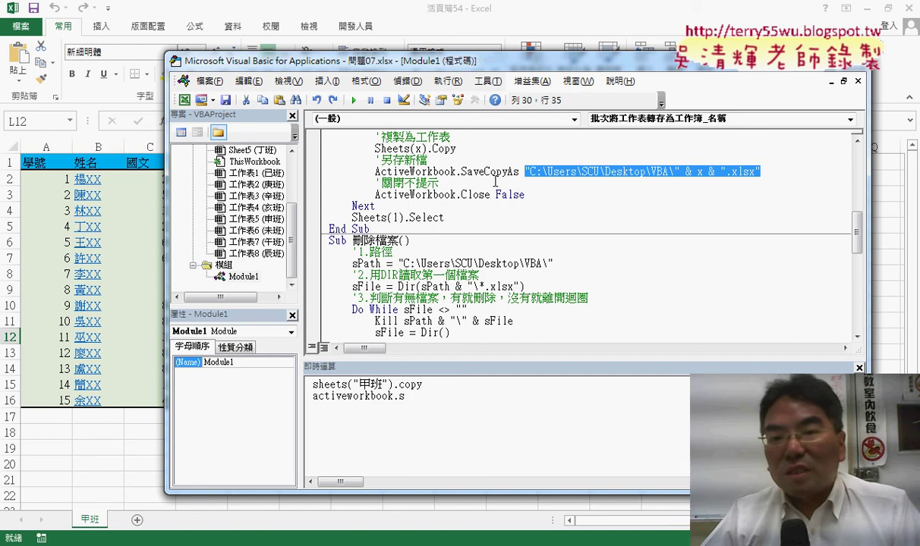
drag(485, 172, 509, 171)
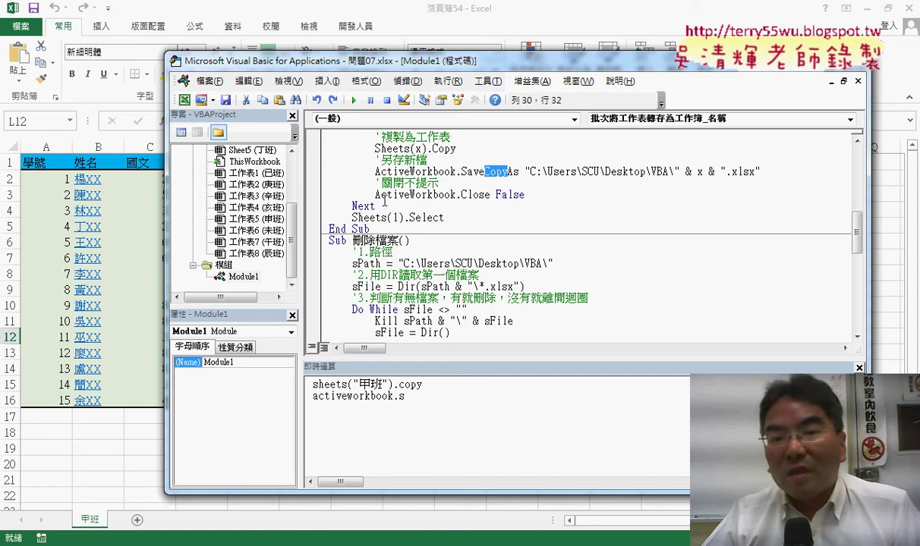
drag(354, 195, 500, 195)
click(543, 195)
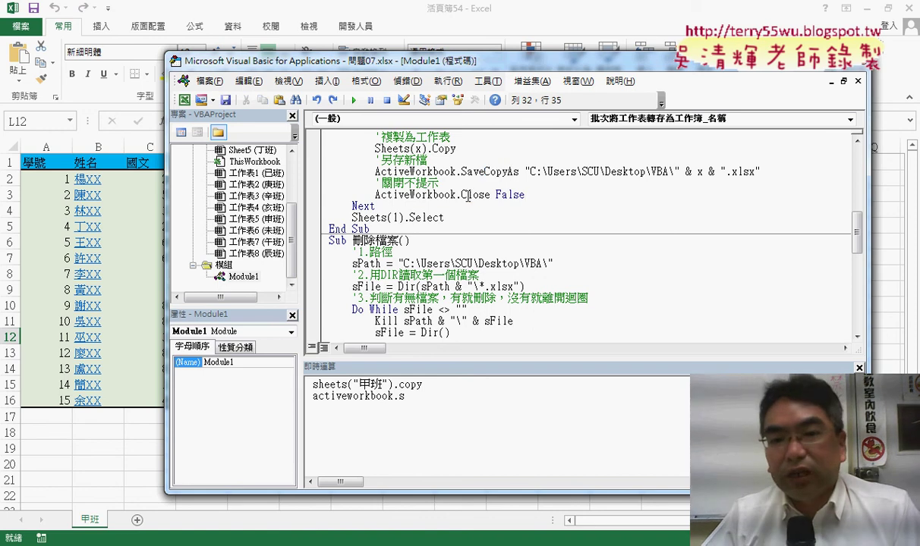
double_click(498, 195)
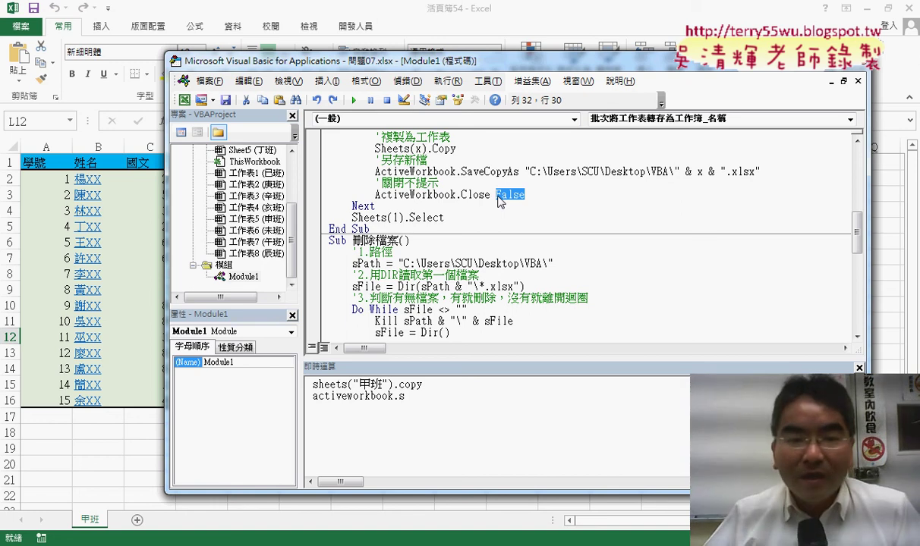
scroll(500, 201, up, 1)
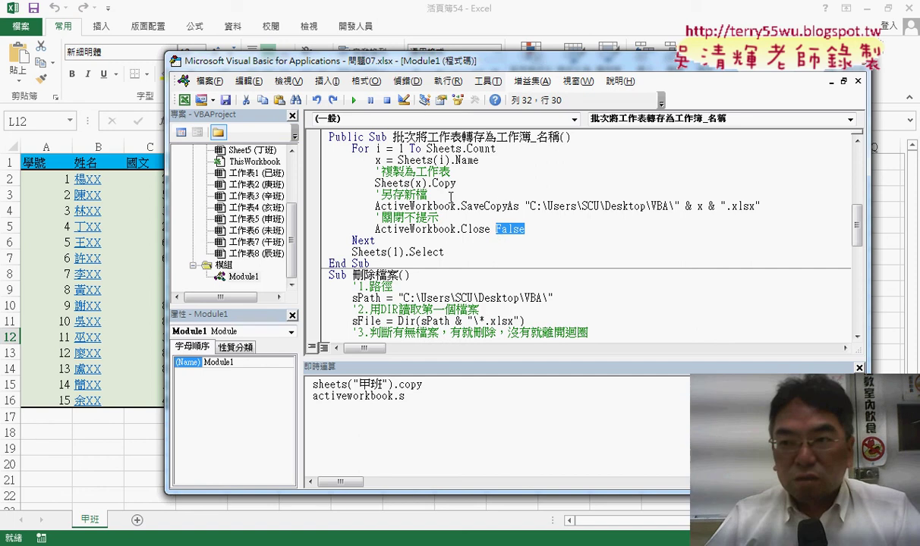
Close 活頁簿54 without saving and close the VBA editor's Immediate window
click(909, 8)
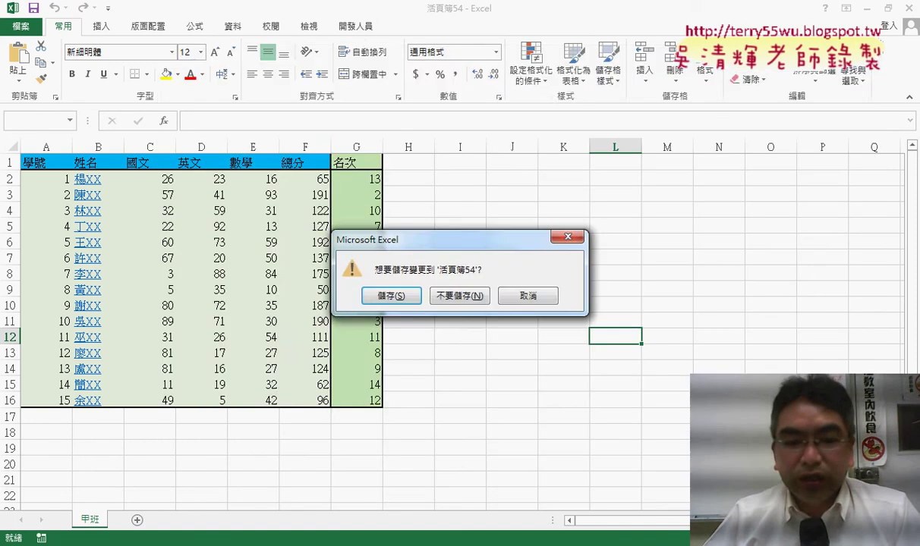
click(434, 280)
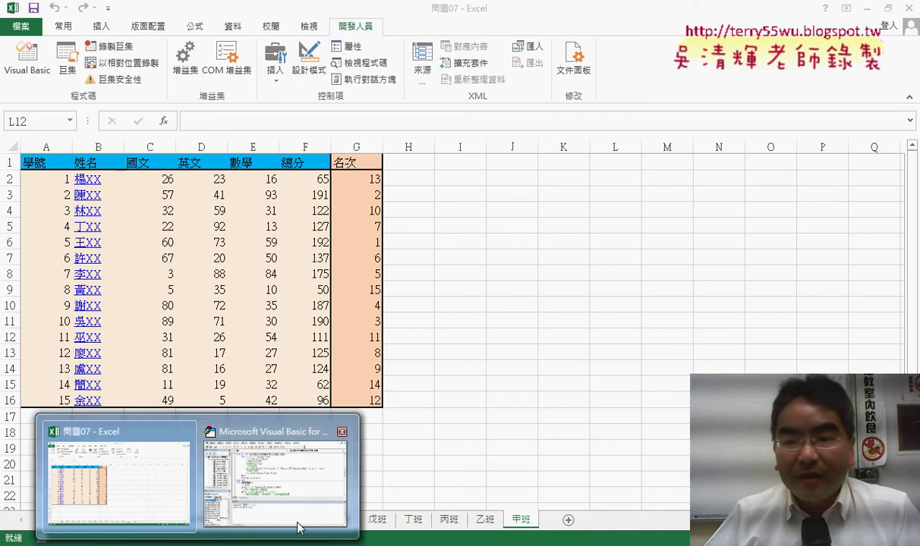
click(298, 528)
click(858, 368)
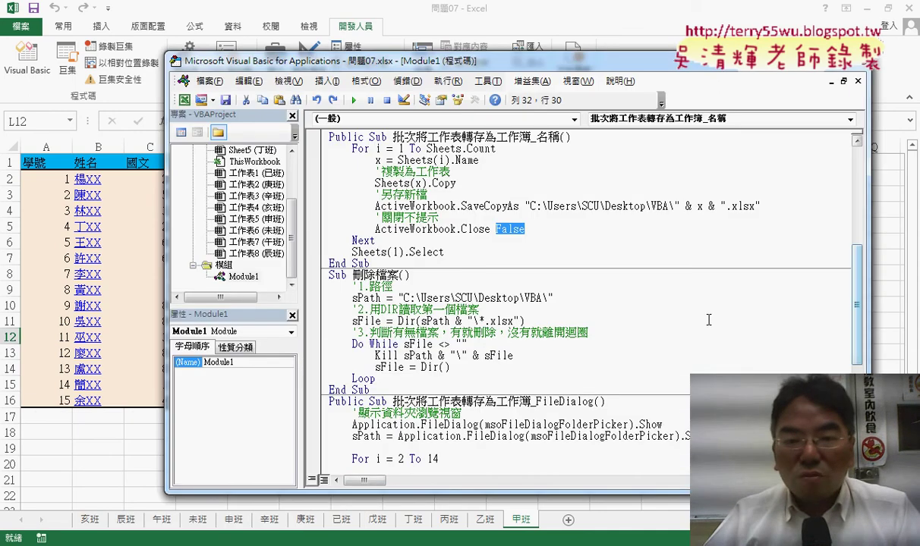
Review the For...Next loop on counter i and the Sheets(i).Name line
scroll(545, 236, up, 1)
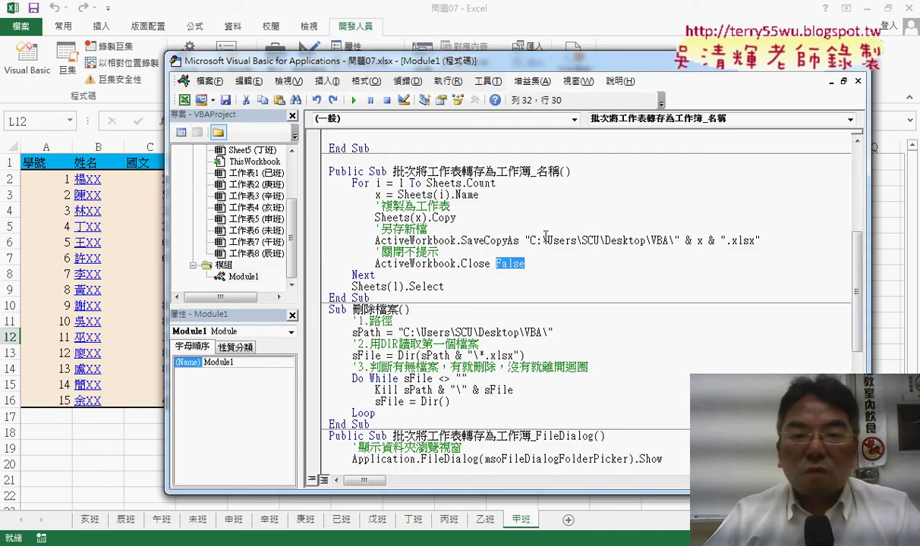
double_click(379, 183)
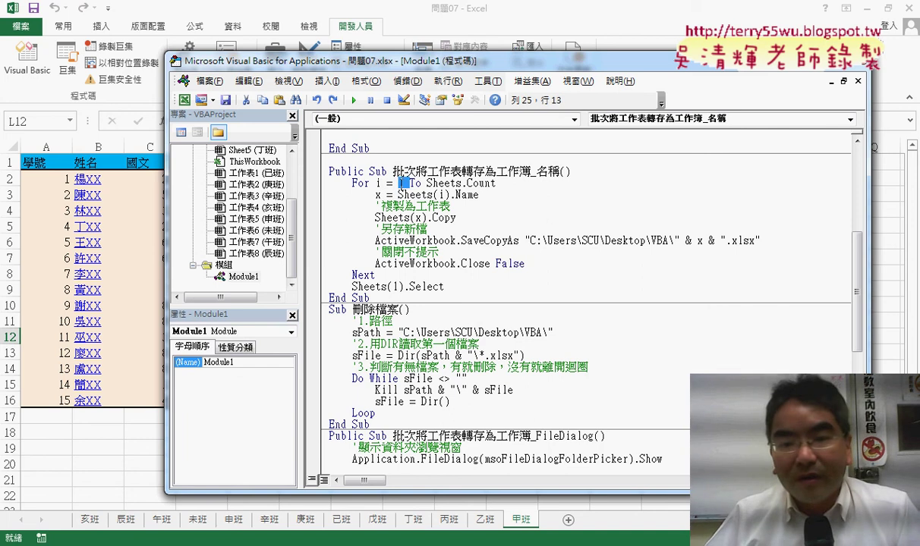
click(519, 185)
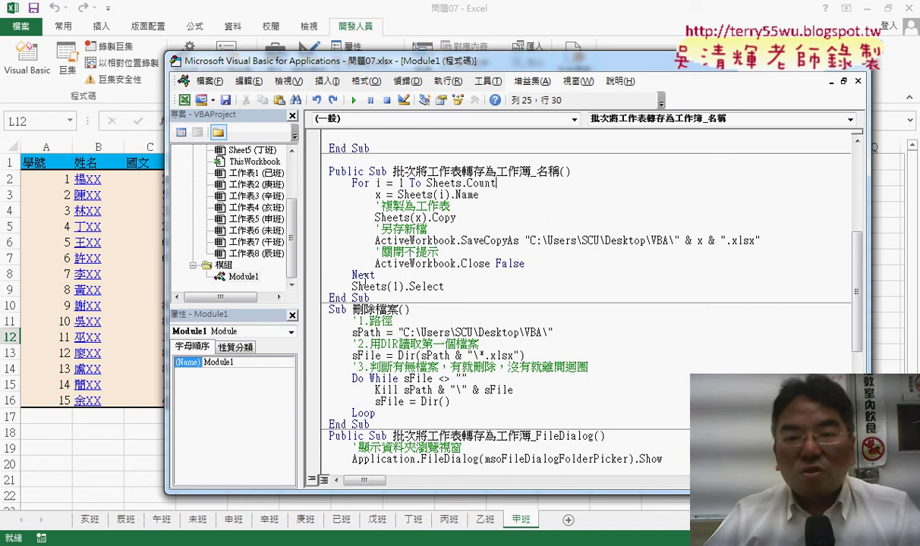
click(359, 276)
drag(479, 195, 398, 195)
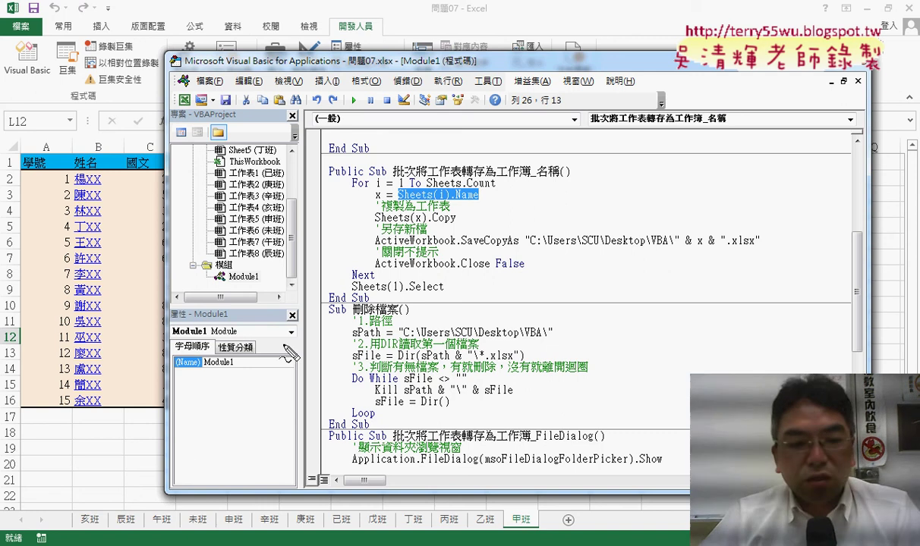
Annotate SaveCopyAs and the desktop VBA folder path, then minimize Excel to show the folder
drag(95, 499, 99, 501)
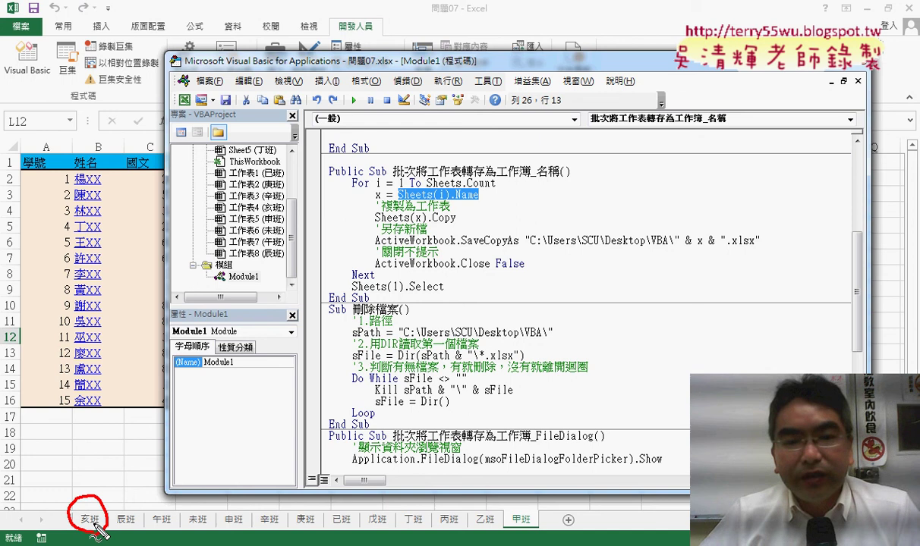
mouse_move(431, 182)
mouse_down()
mouse_move(379, 194)
mouse_move(478, 227)
mouse_up()
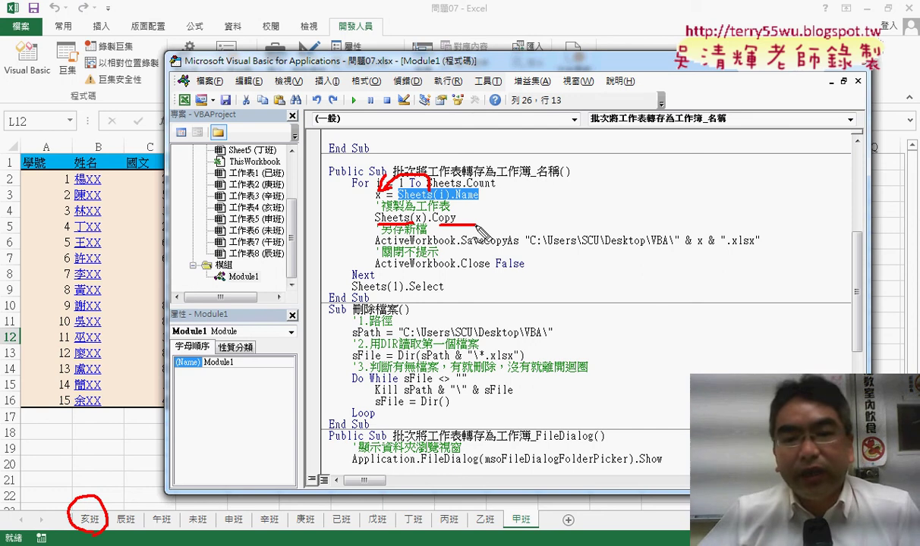
drag(461, 248, 508, 243)
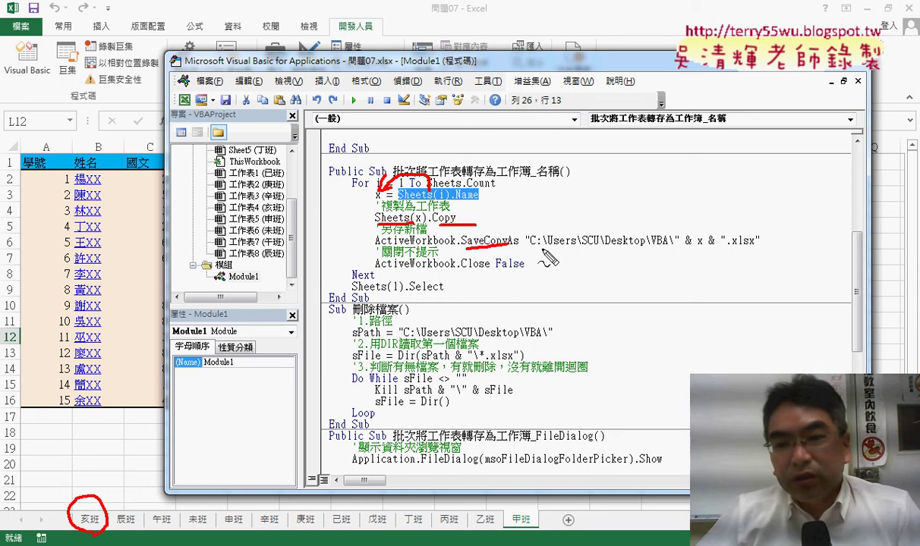
drag(526, 249, 757, 247)
key(Escape)
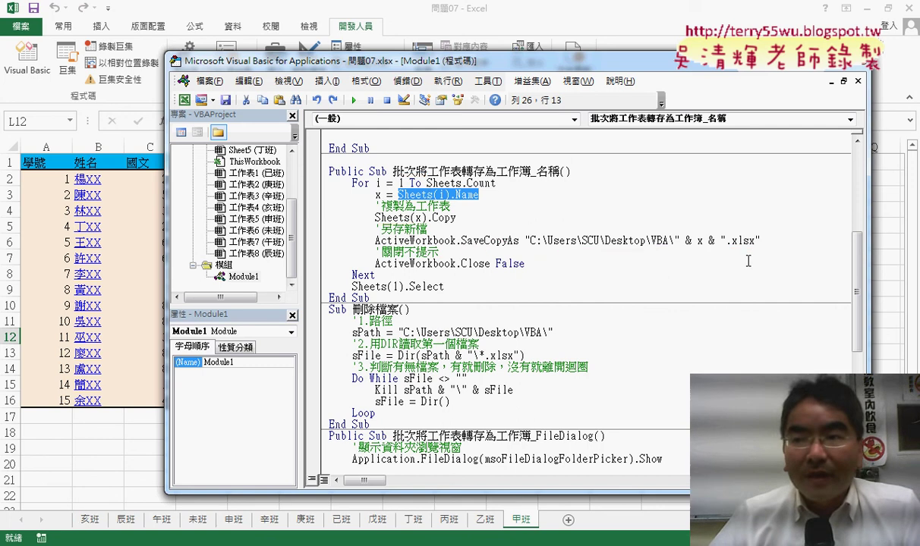
click(866, 10)
mouse_move(152, 19)
mouse_down()
mouse_move(265, 31)
mouse_move(216, 27)
mouse_up()
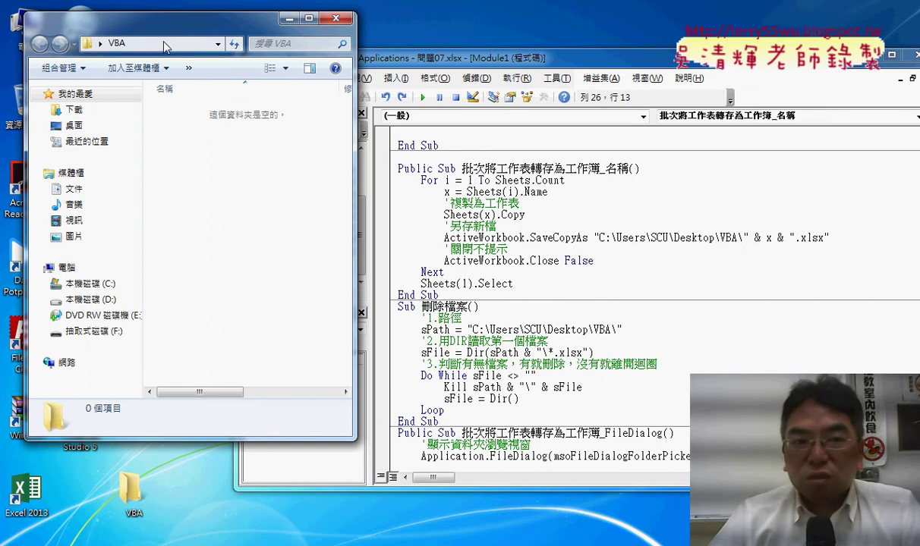
Open the desktop VBA folder and make its path C:\Users\SCU\Desktop\VBA editable
right_click(164, 44)
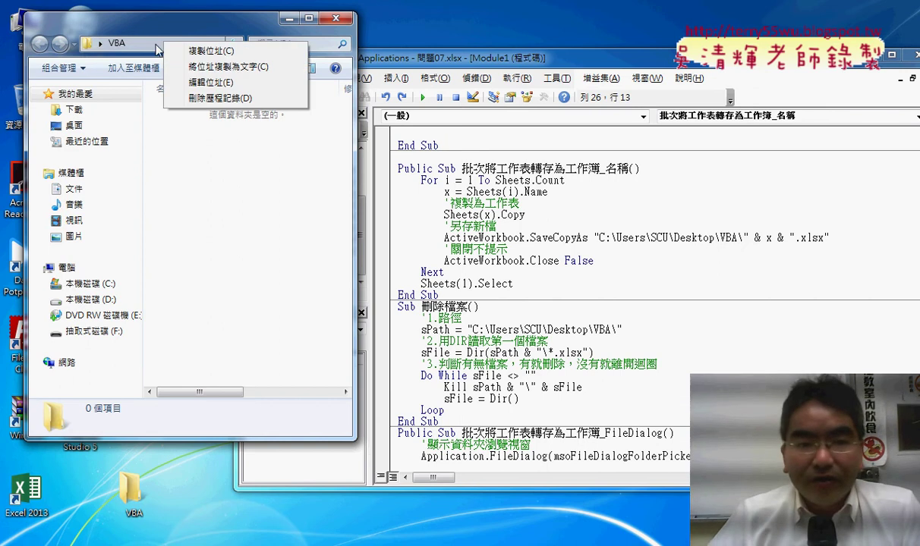
click(290, 18)
double_click(131, 489)
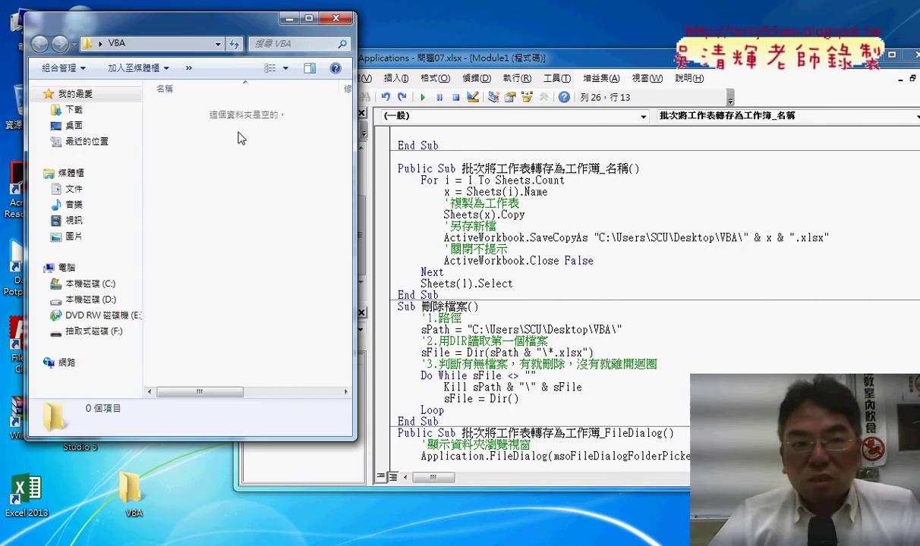
right_click(148, 53)
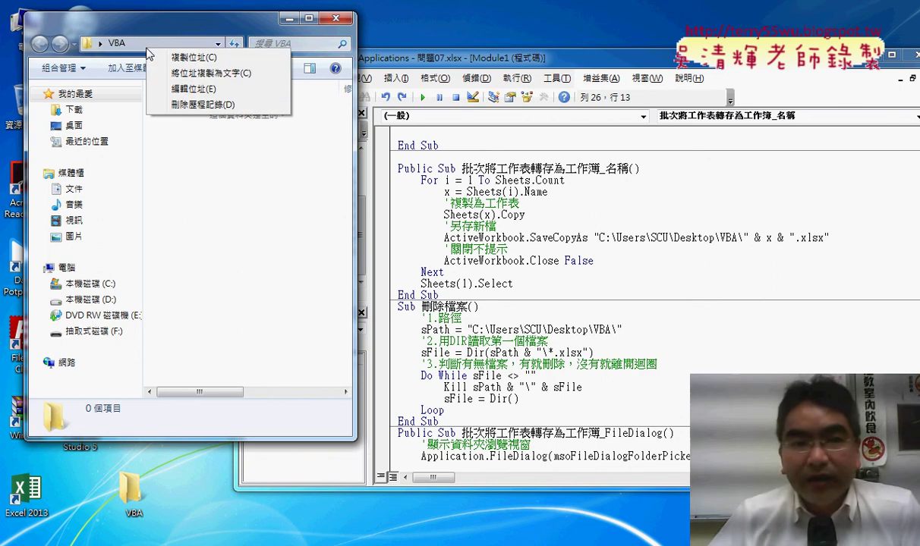
click(167, 89)
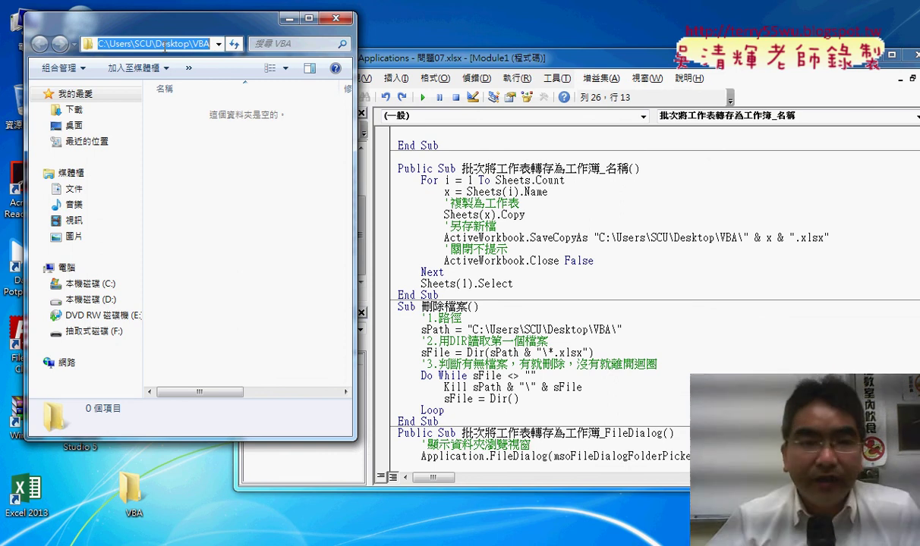
right_click(163, 48)
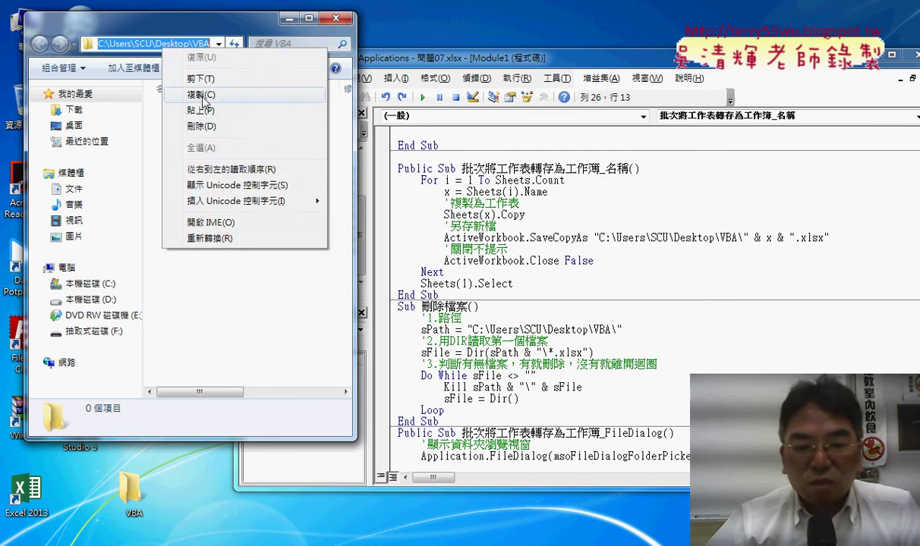
Paste the copied VBA folder path over the SaveCopyAs path, checking the backslash and .xlsx
click(186, 91)
click(273, 478)
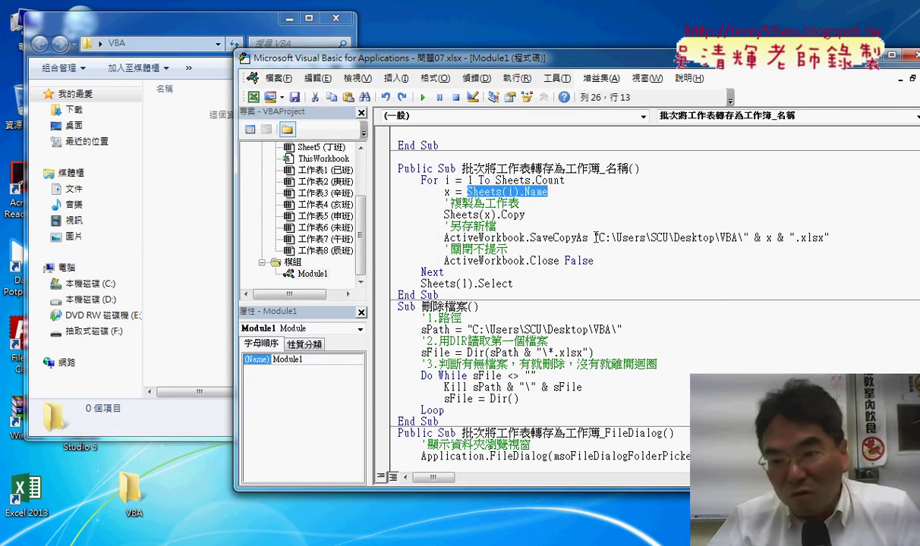
drag(598, 239, 736, 237)
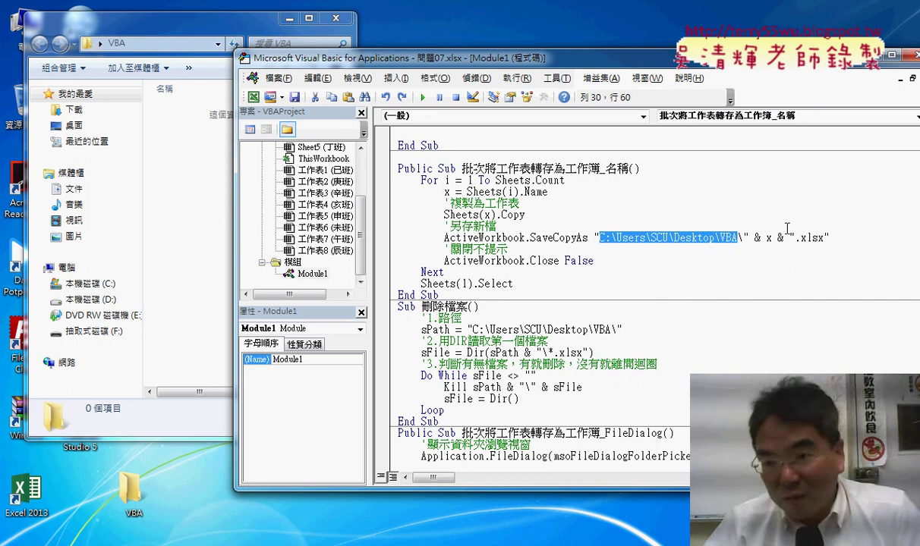
key(ctrl+v)
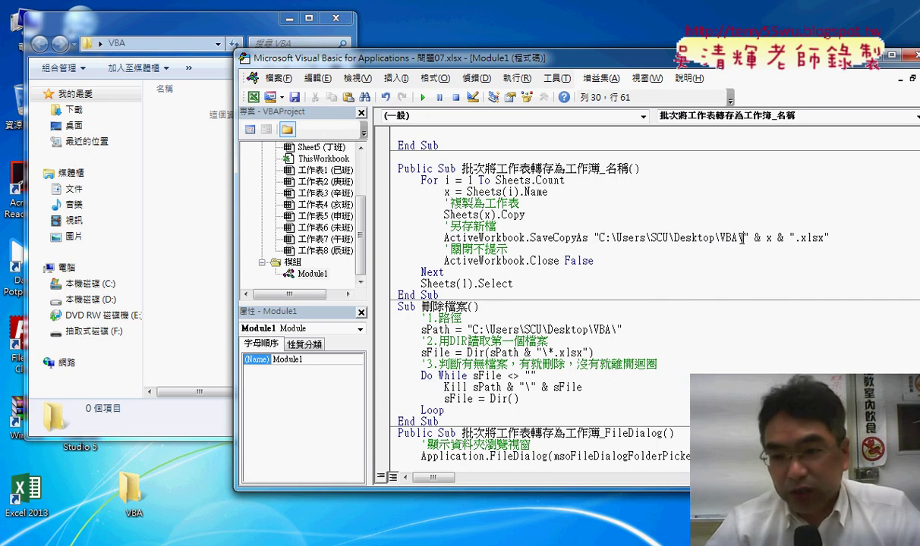
drag(743, 238, 737, 238)
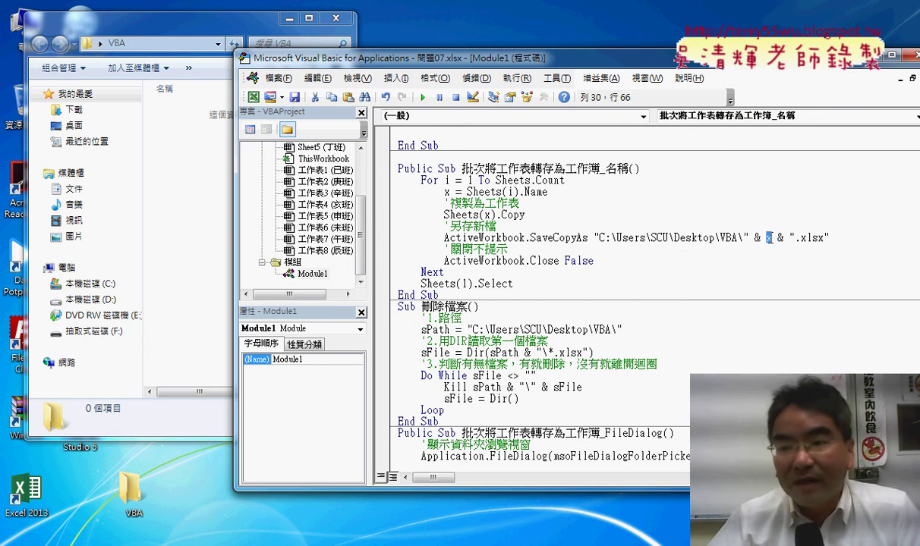
drag(795, 238, 826, 238)
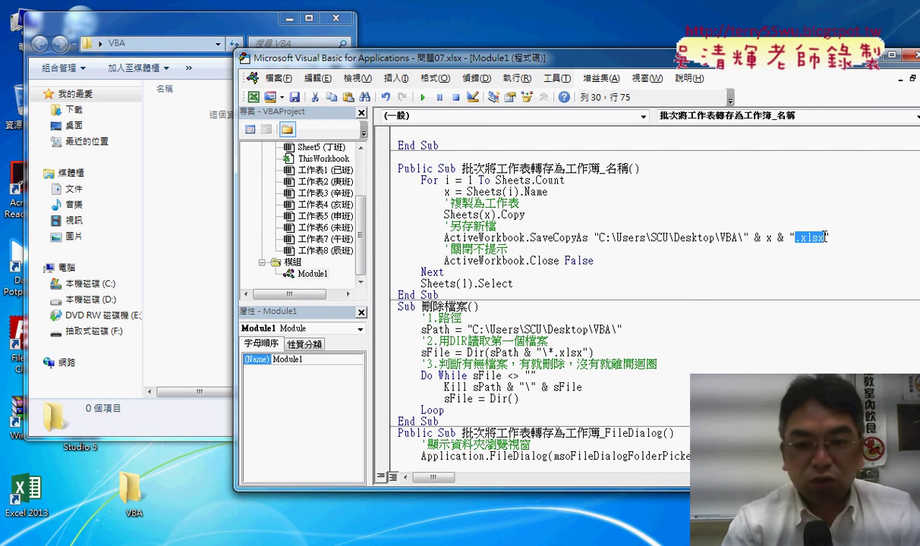
Step into the macro with F8 through its first lines, checking the workbook in between
key(F8)
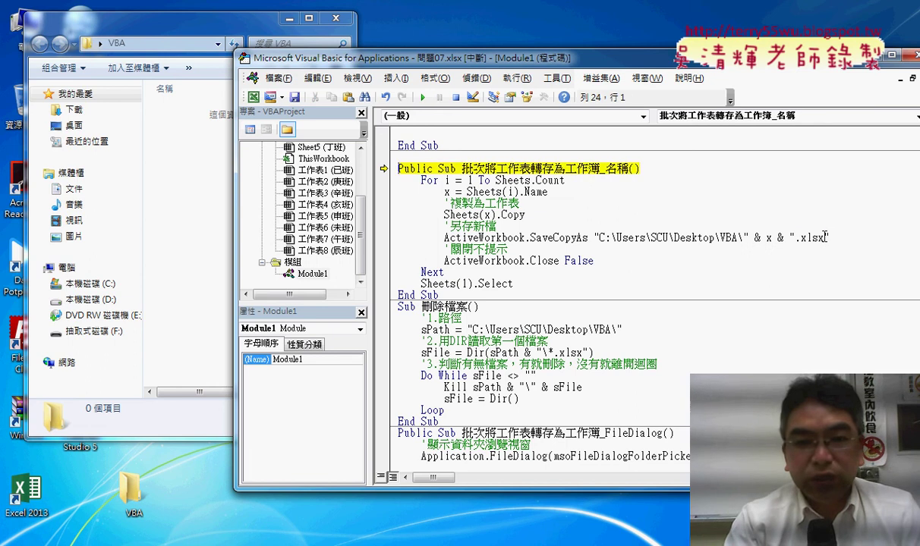
key(F8)
key(F8)
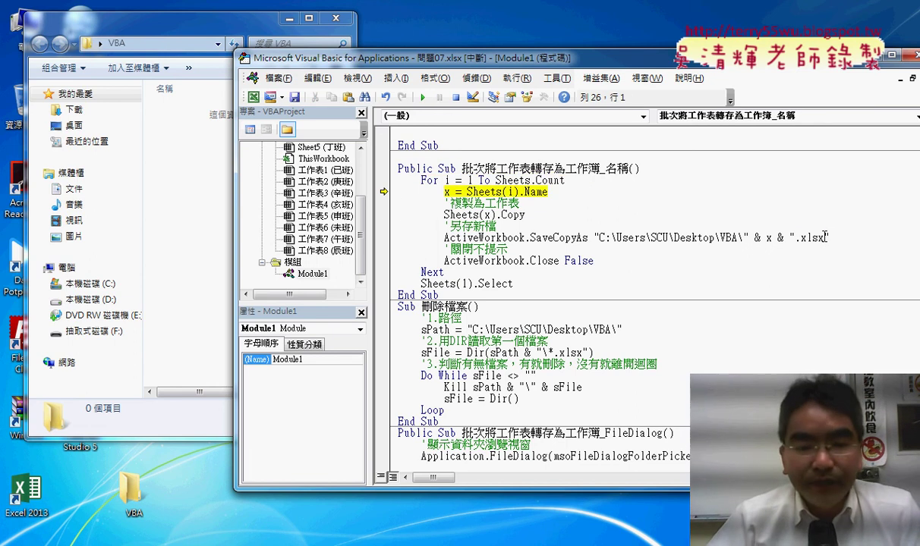
key(F8)
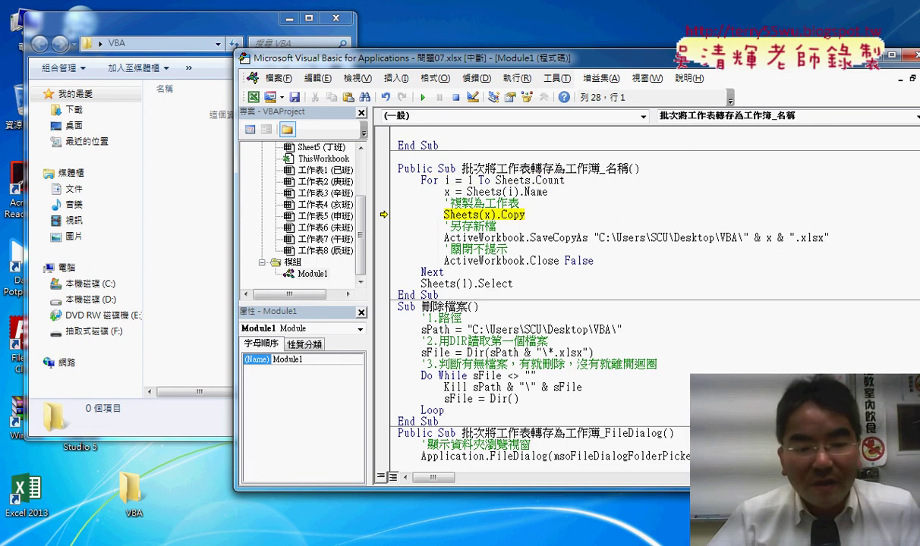
click(145, 470)
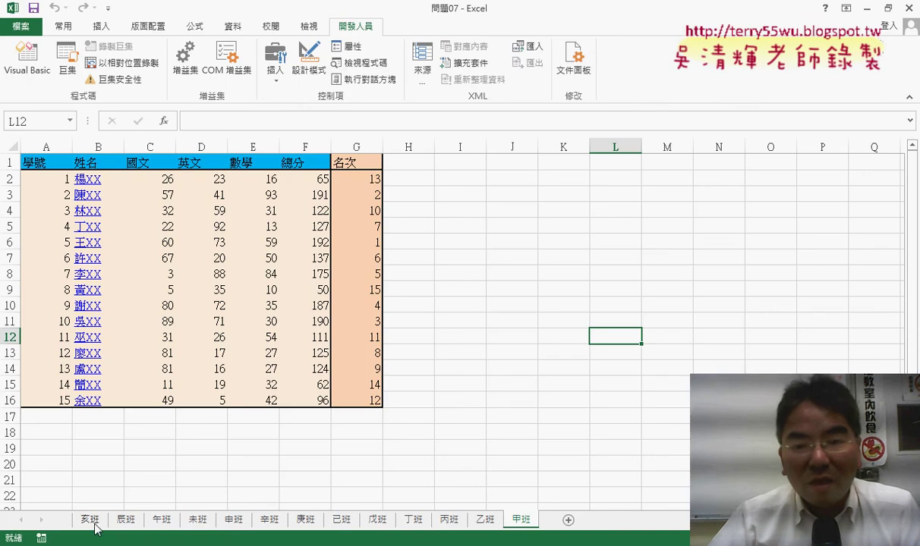
mouse_move(139, 540)
click(297, 494)
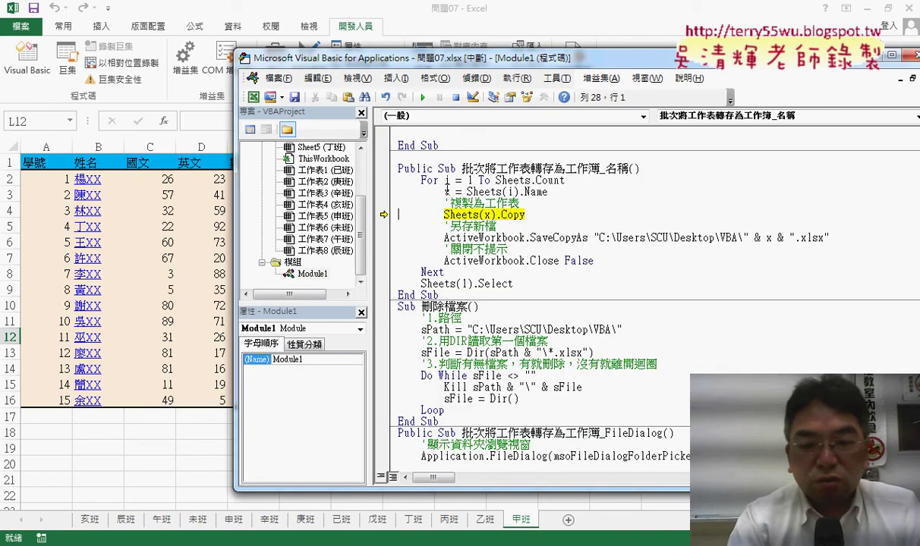
Check x, then step over the copy and SaveCopyAs to save 亥班 into the VBA folder
mouse_move(446, 193)
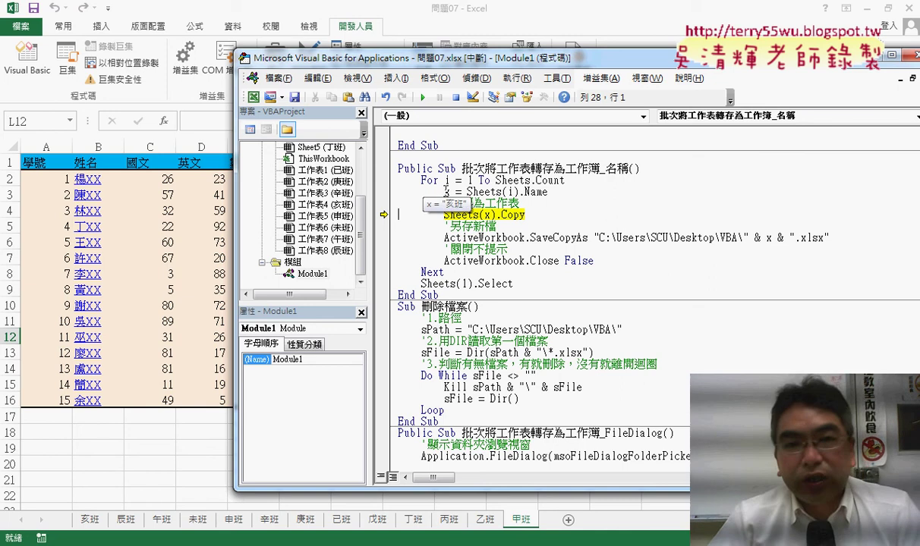
key(F8)
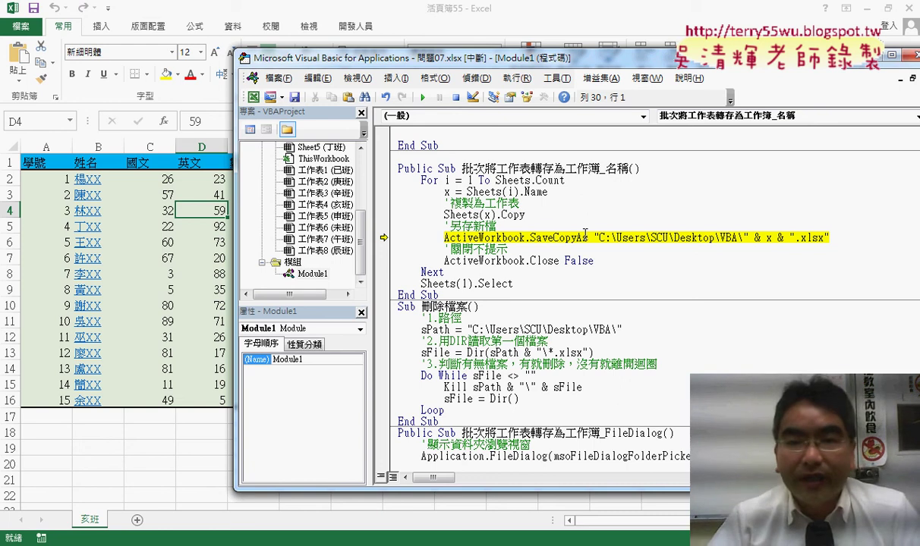
key(F8)
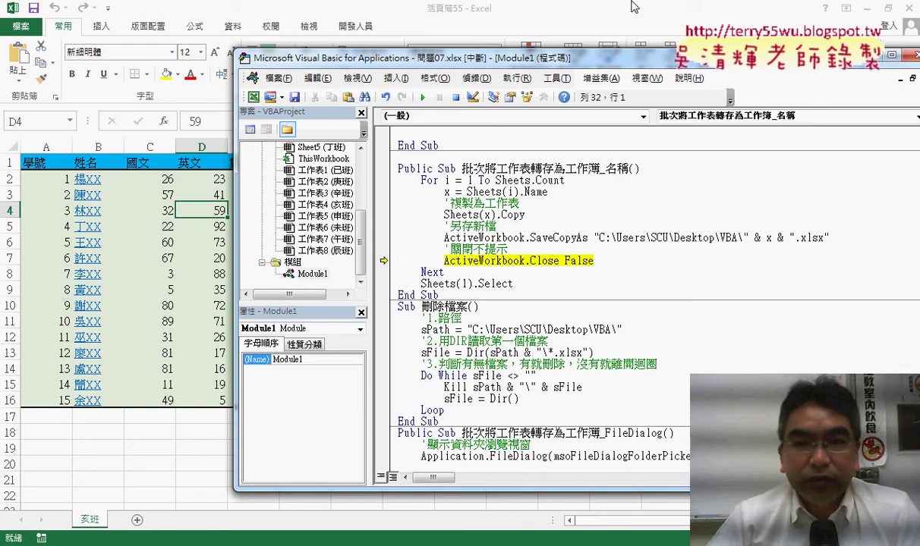
key(F8)
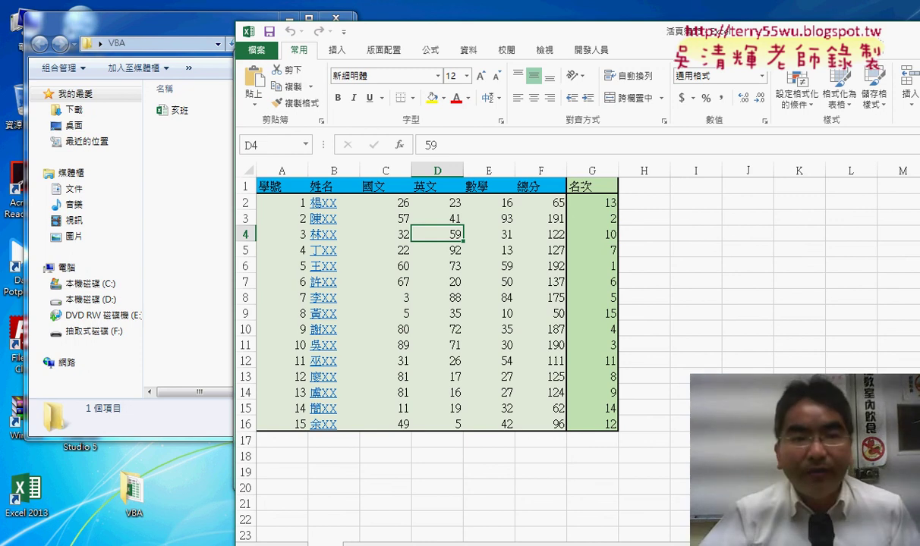
Circle the newly saved 亥班 file in the VBA folder, then clear the annotations
drag(182, 126, 184, 133)
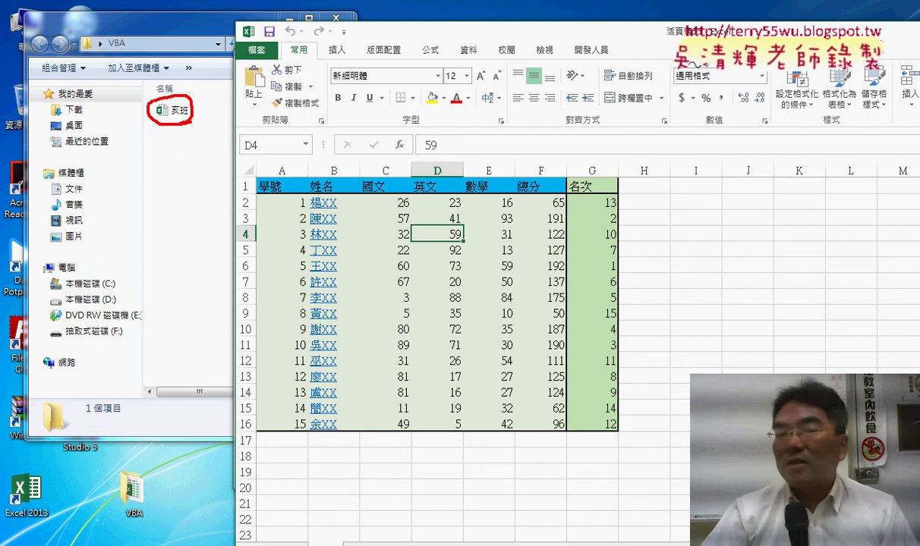
drag(652, 46, 687, 50)
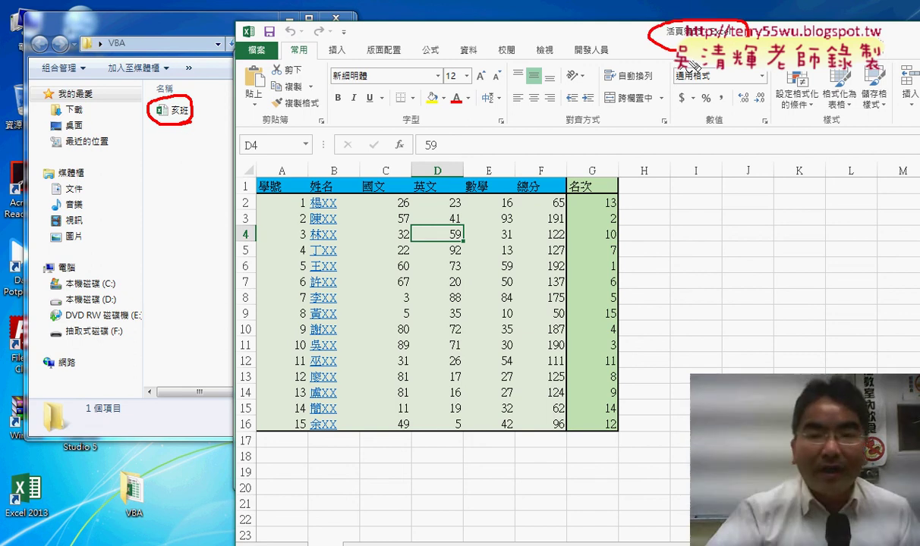
key(Escape)
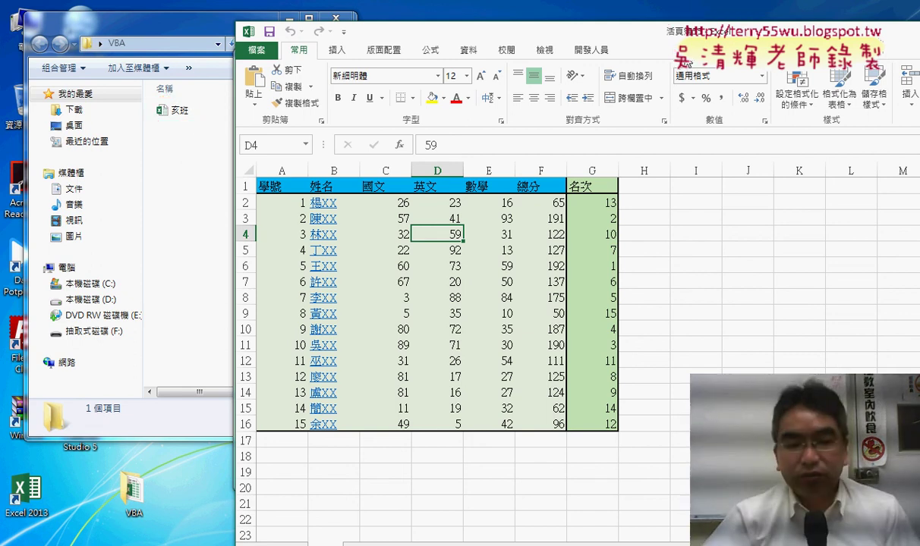
Back in the code, check the False argument and step through ActiveWorkbook.Close False
mouse_move(267, 530)
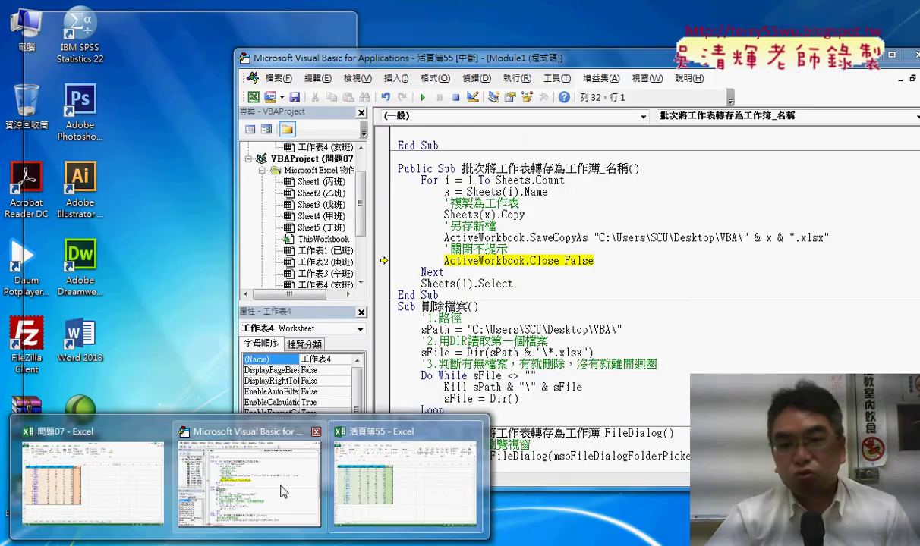
click(281, 491)
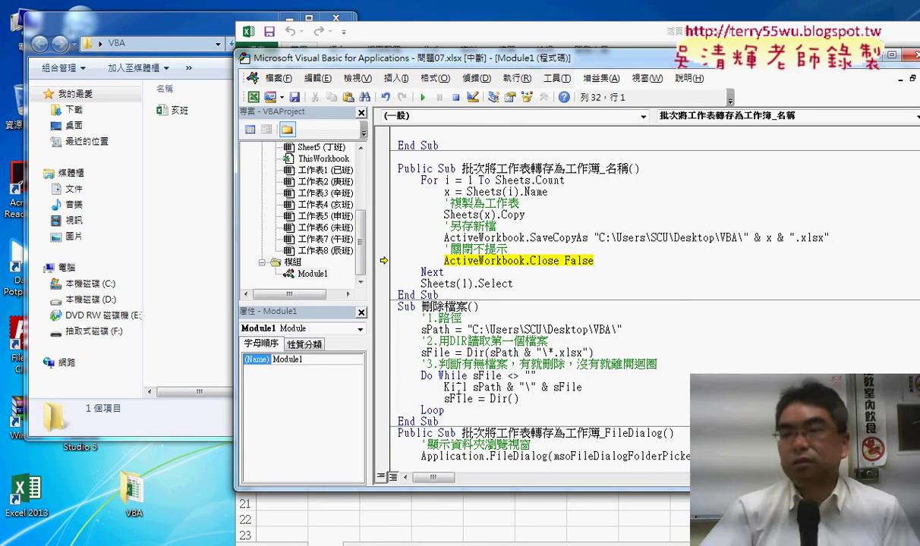
click(569, 260)
drag(569, 260, 565, 261)
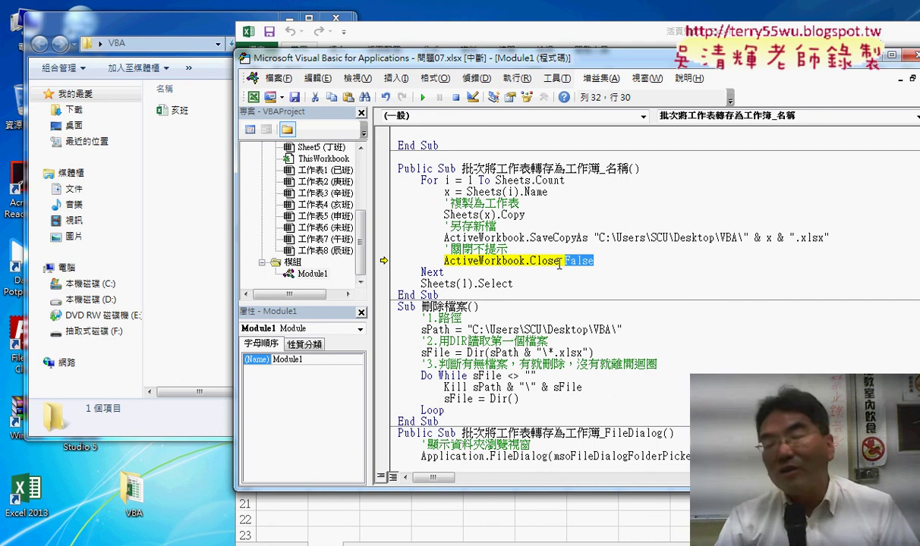
mouse_move(563, 278)
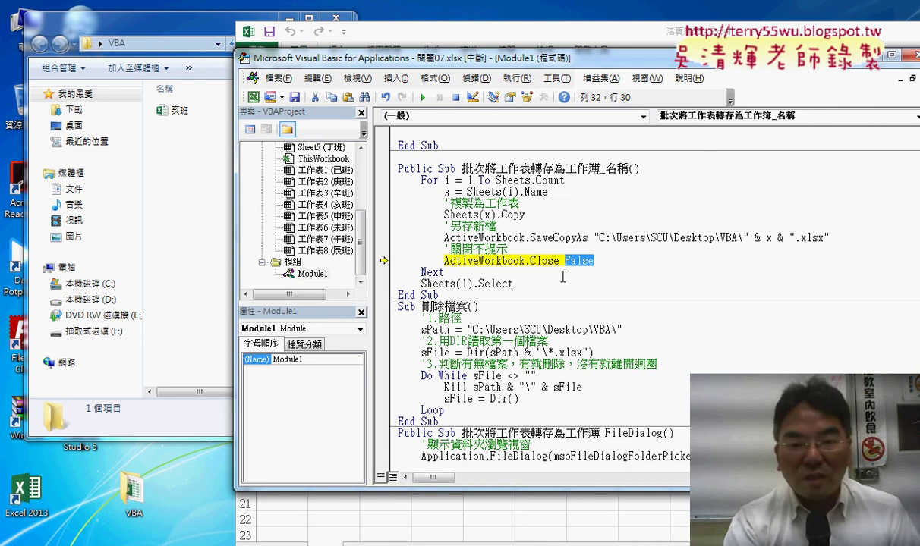
key(F8)
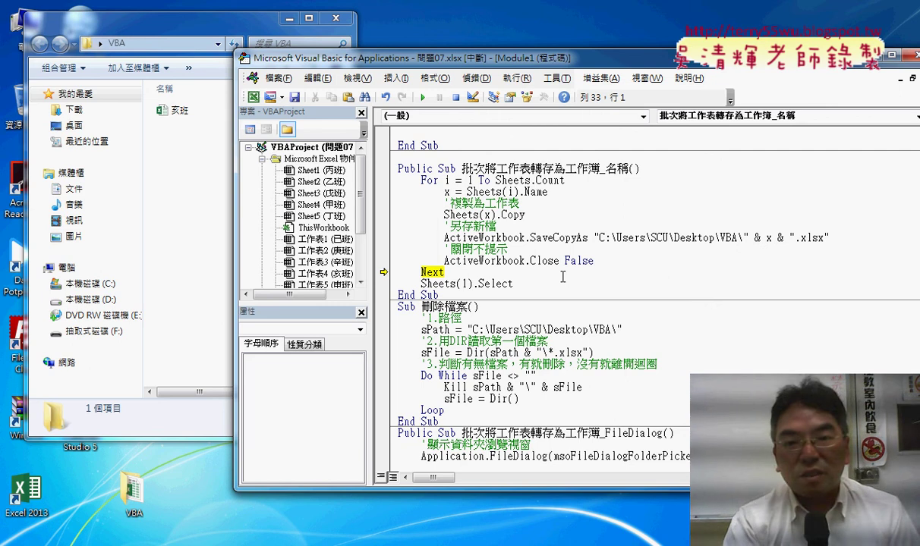
Step through the 辰班 iteration so its copy is saved into the VBA folder
key(F8)
key(F8)
key(F8)
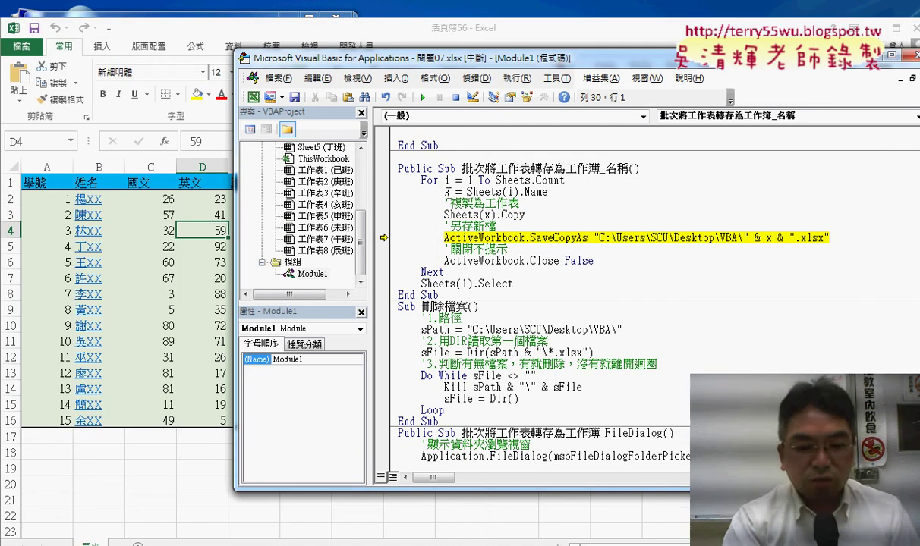
mouse_move(447, 192)
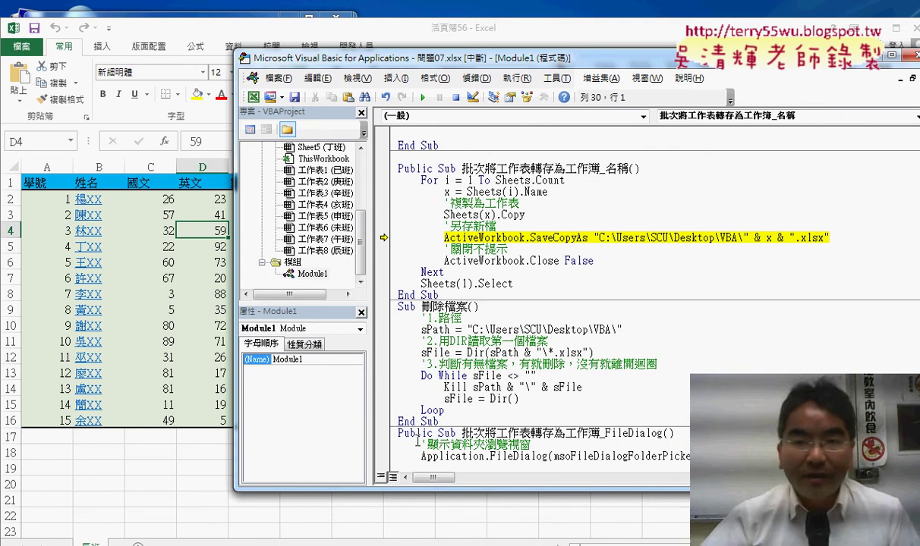
key(F8)
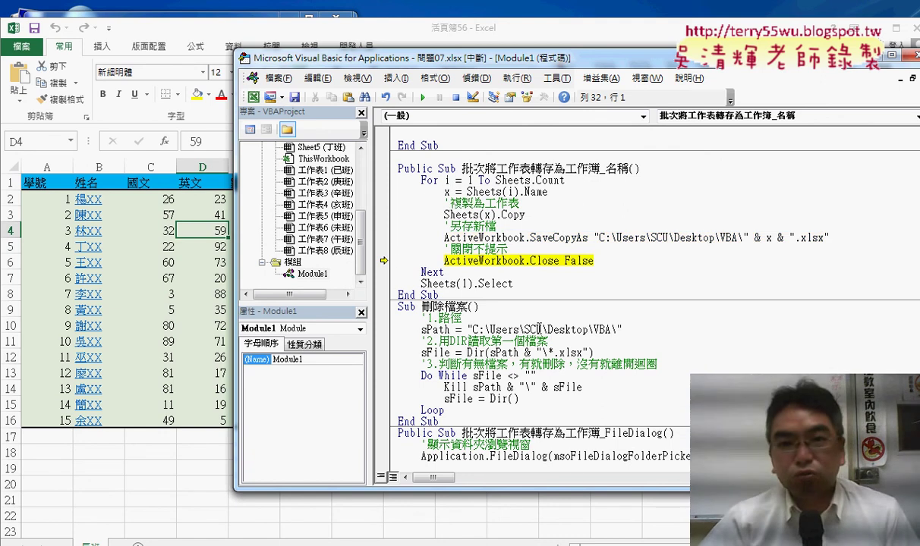
Move the 活頁簿56 window aside, close the 辰班 copy, and run the macro to completion
double_click(501, 32)
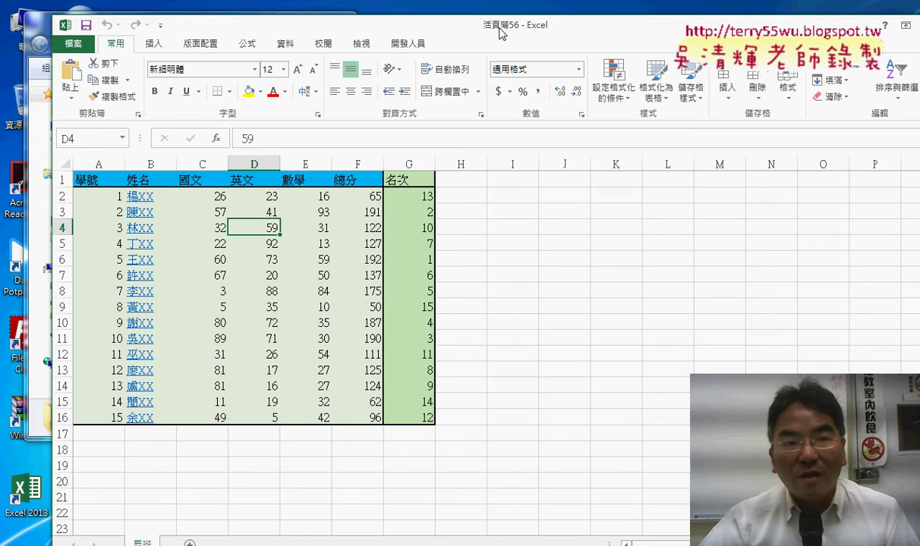
drag(501, 33, 613, 32)
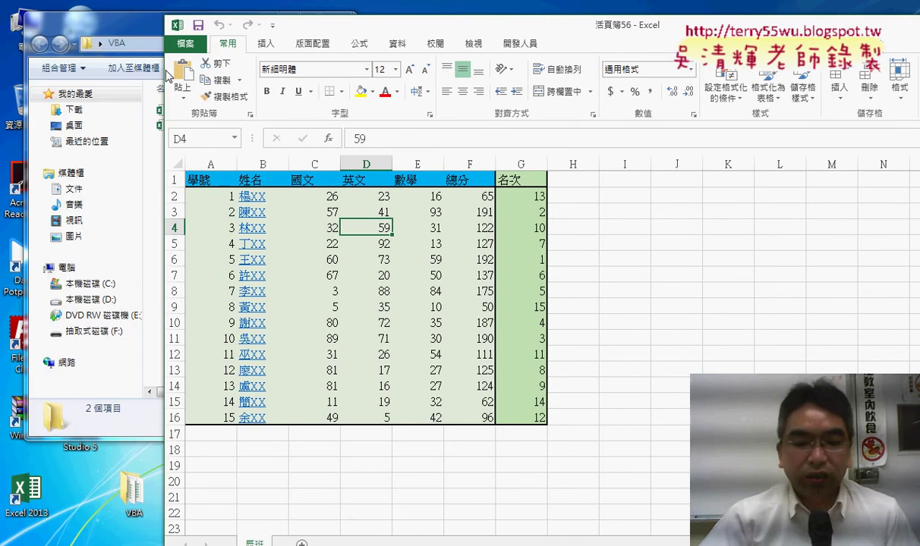
drag(167, 70, 259, 69)
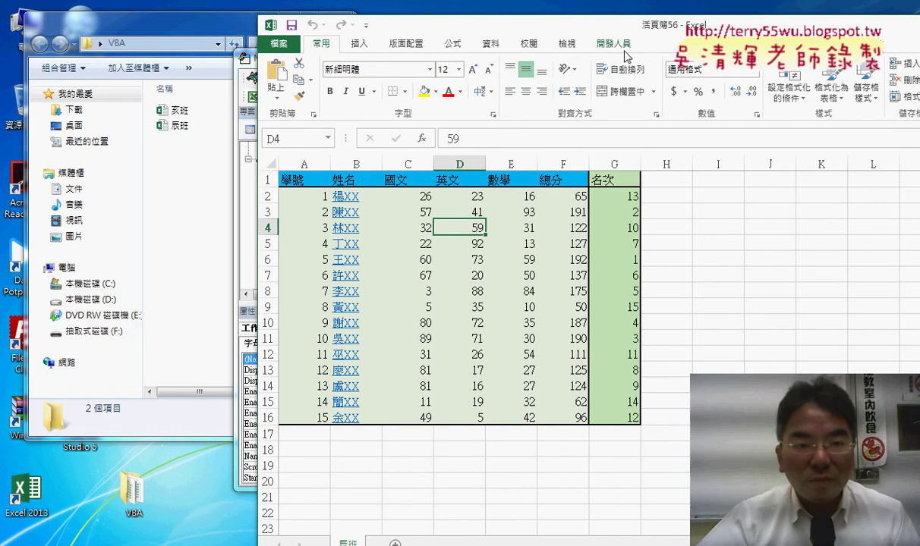
click(237, 211)
key(F8)
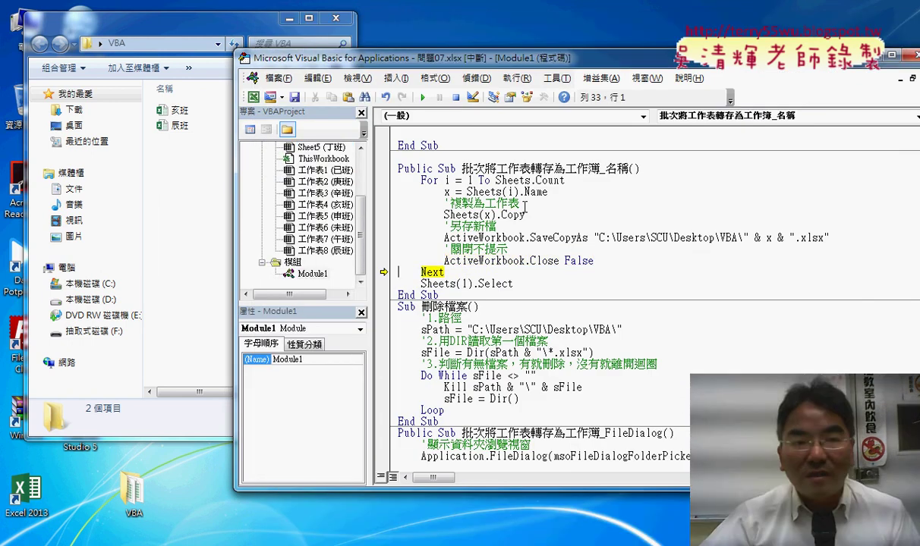
click(422, 97)
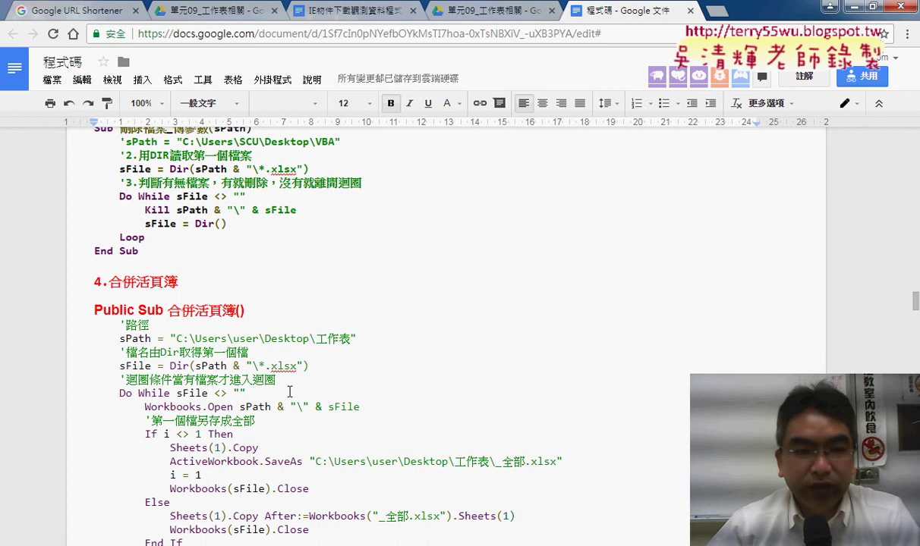
Scroll up to section 2 and select the whole Public Sub 批次將工作表轉存為工作簿_名稱 procedure
scroll(275, 371, up, 5)
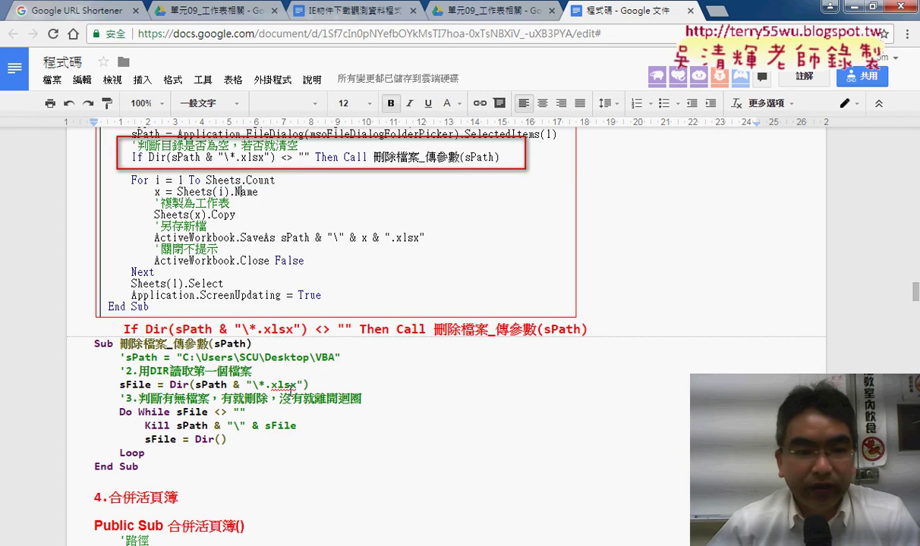
scroll(284, 380, up, 5)
scroll(290, 391, up, 5)
scroll(290, 391, up, 3)
scroll(290, 391, up, 1)
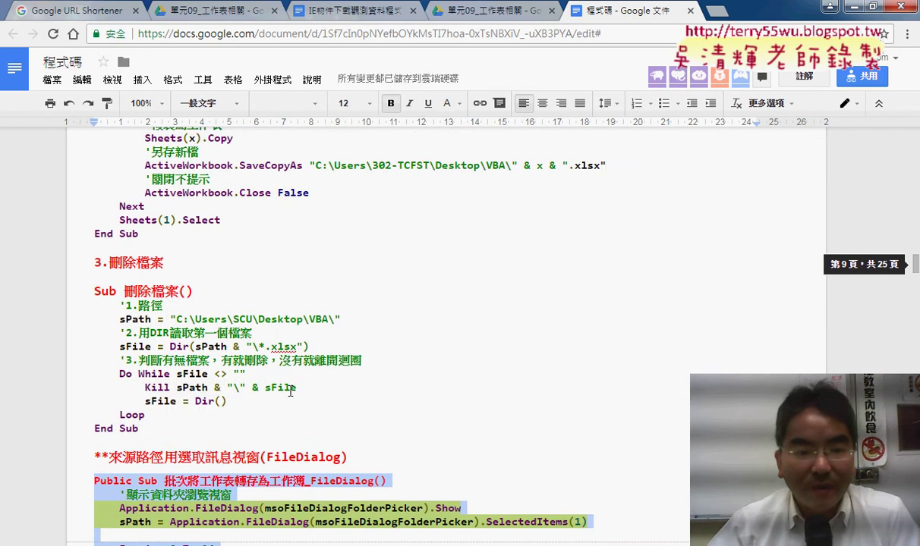
scroll(290, 391, up, 3)
scroll(290, 390, up, 3)
scroll(121, 302, up, 2)
scroll(121, 302, down, 3)
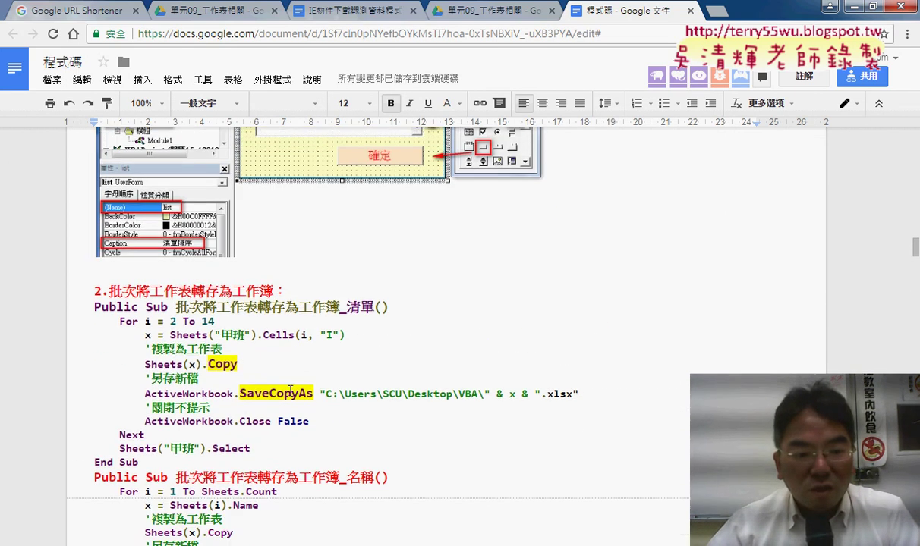
scroll(121, 302, up, 1)
drag(95, 299, 221, 437)
scroll(303, 341, up, 2)
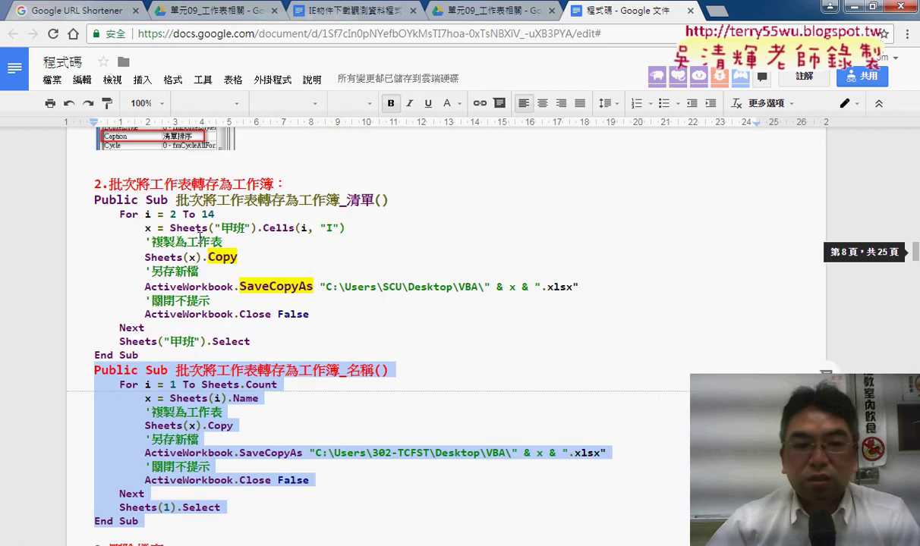
drag(169, 228, 349, 231)
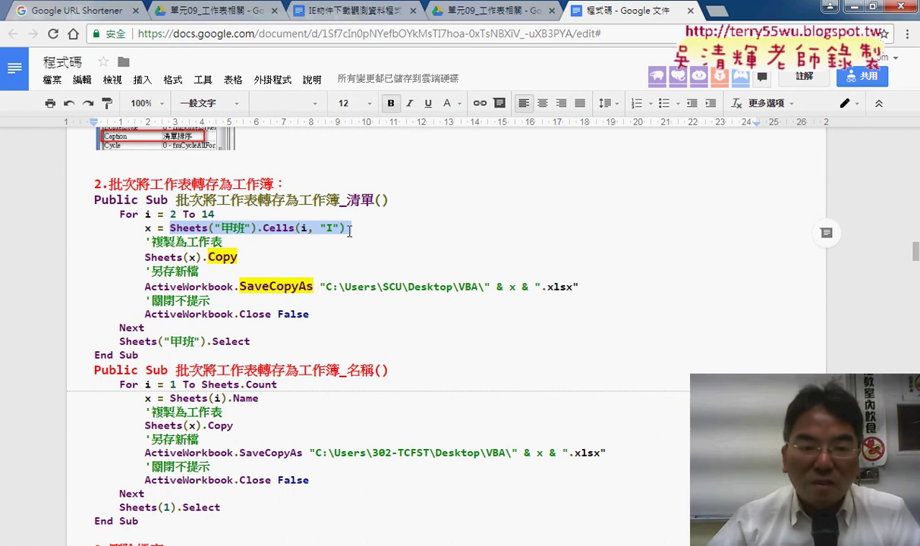
scroll(291, 220, down, 1)
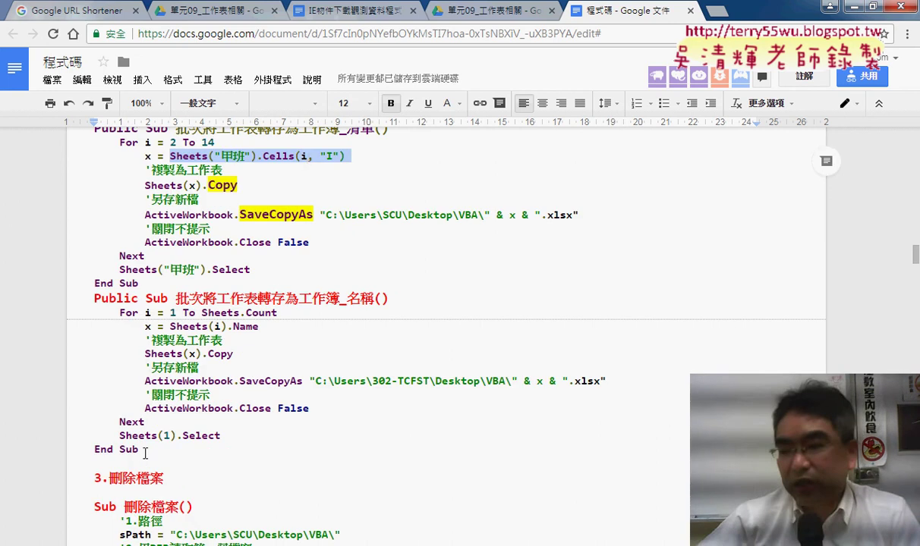
drag(144, 453, 86, 299)
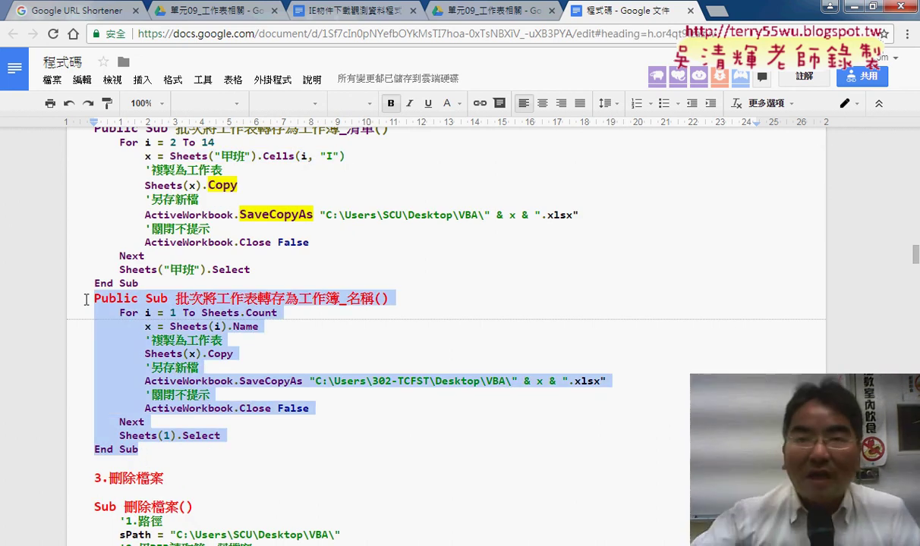